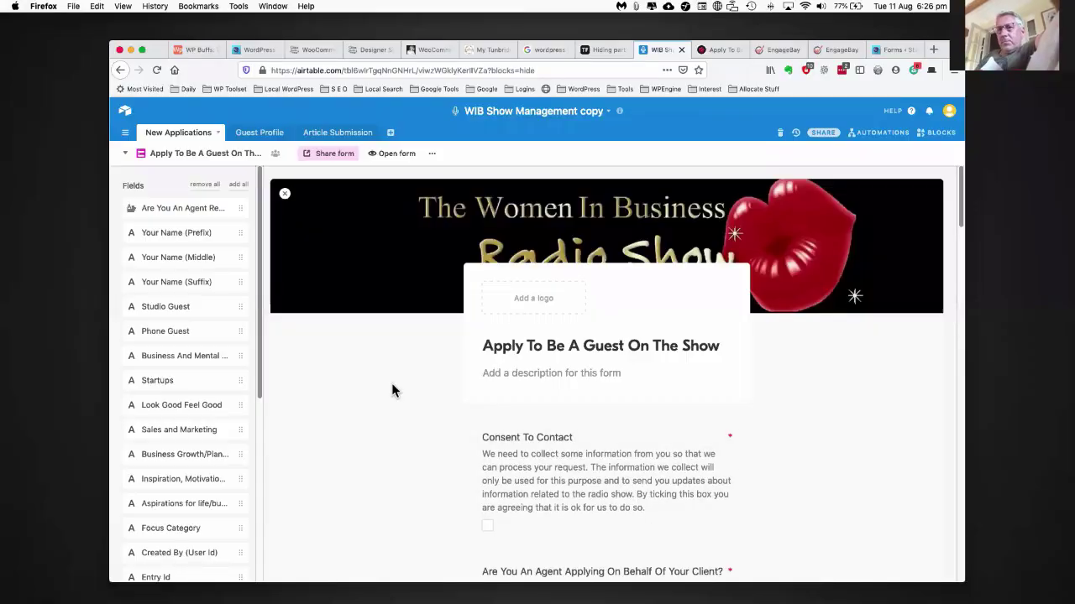
# Switch the New Applications table to its Grid view.
pyautogui.press('super+Tab')
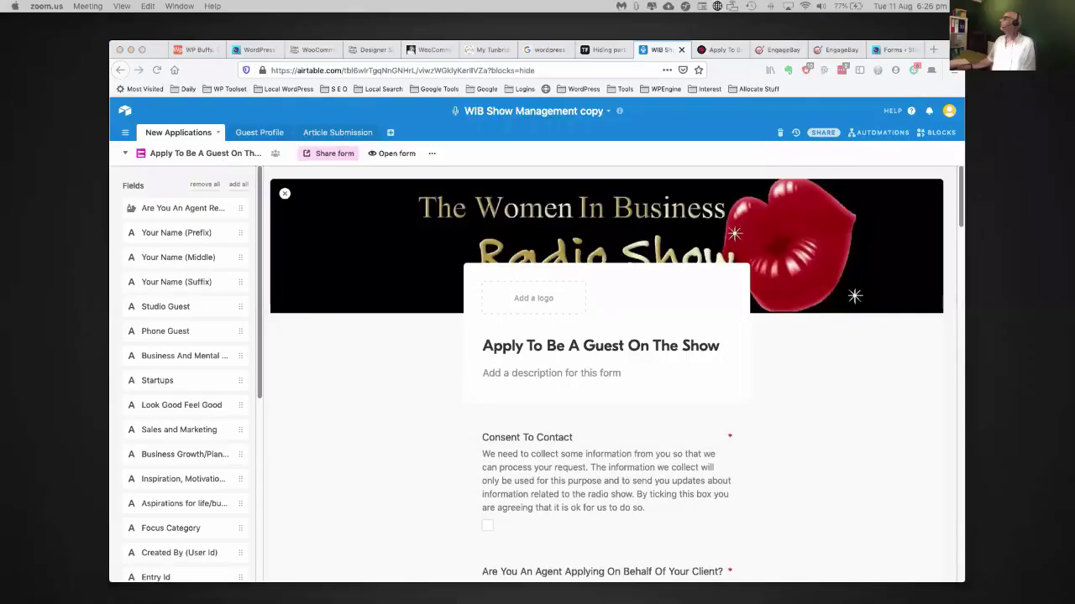
pyautogui.moveTo(154, 52); pyautogui.dragTo(85, 46)
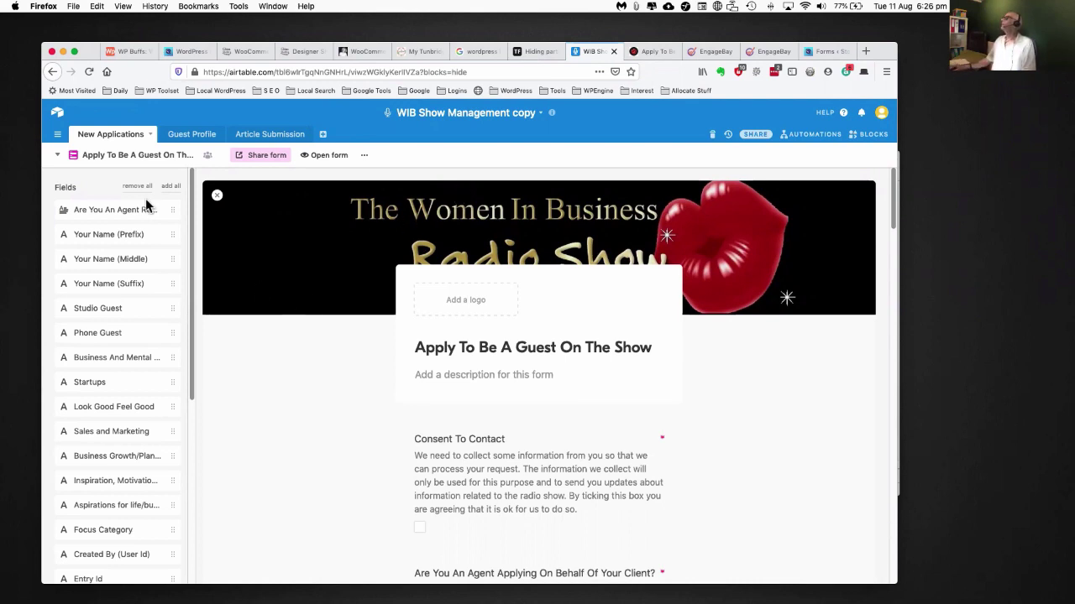
pyautogui.click(59, 161)
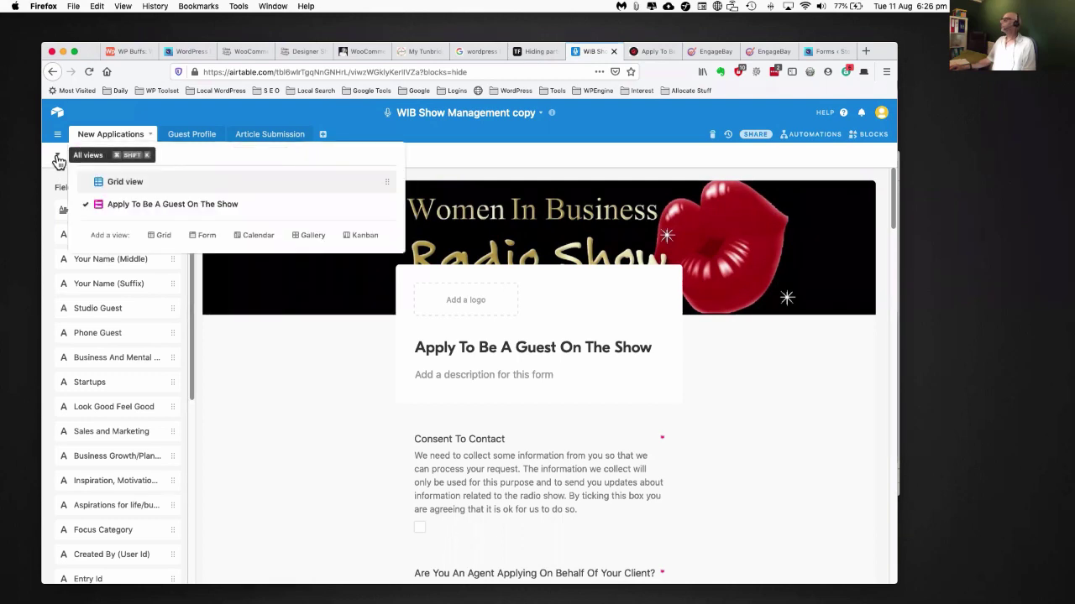
pyautogui.click(77, 182)
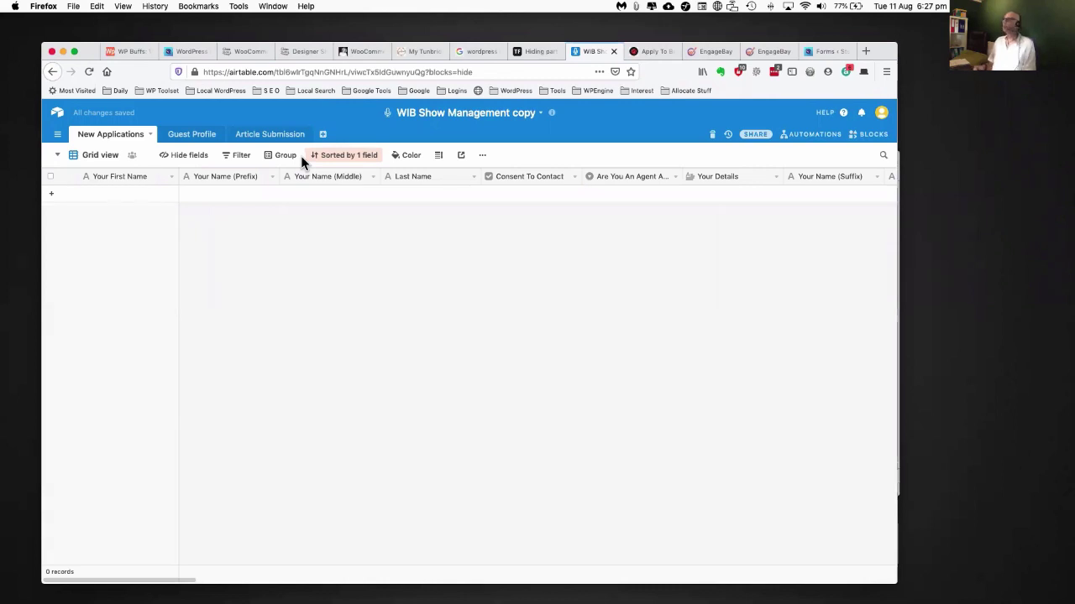
# Review the Your First Name field's type options and cancel without changing it.
pyautogui.click(169, 178)
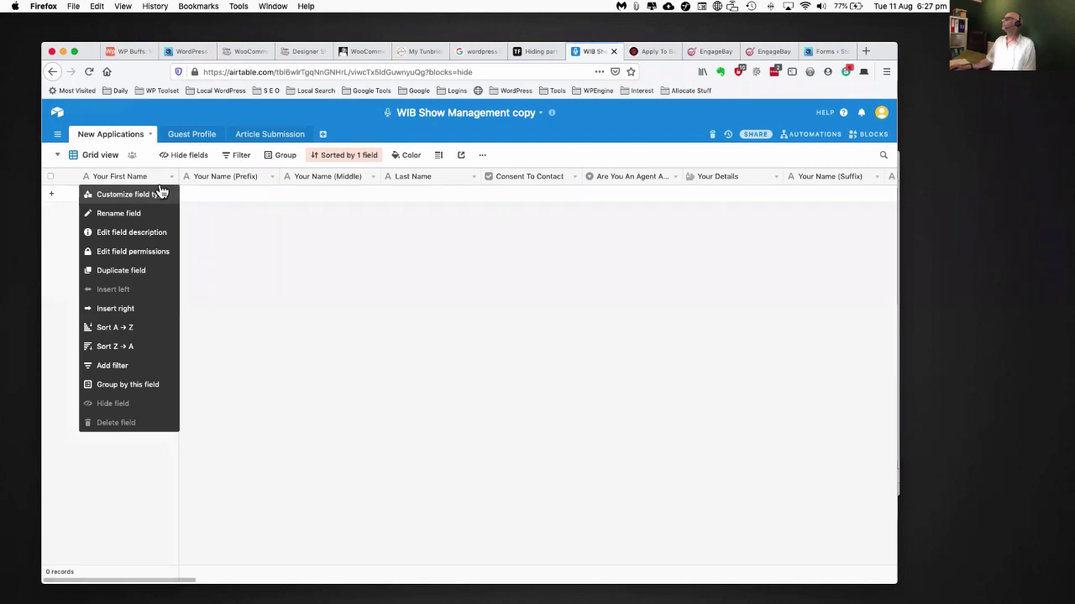
pyautogui.click(149, 195)
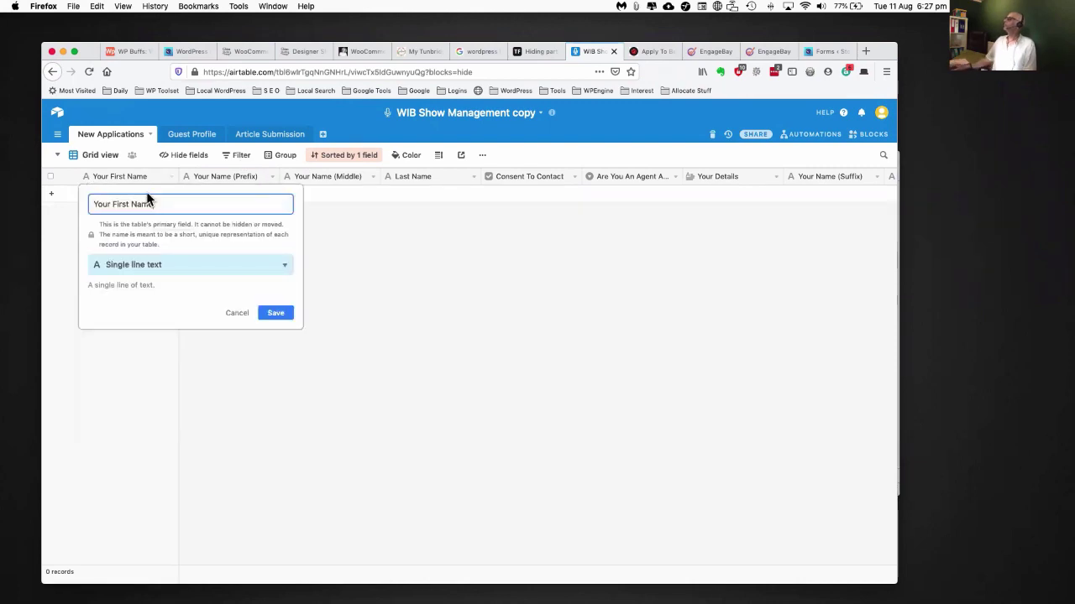
pyautogui.click(278, 266)
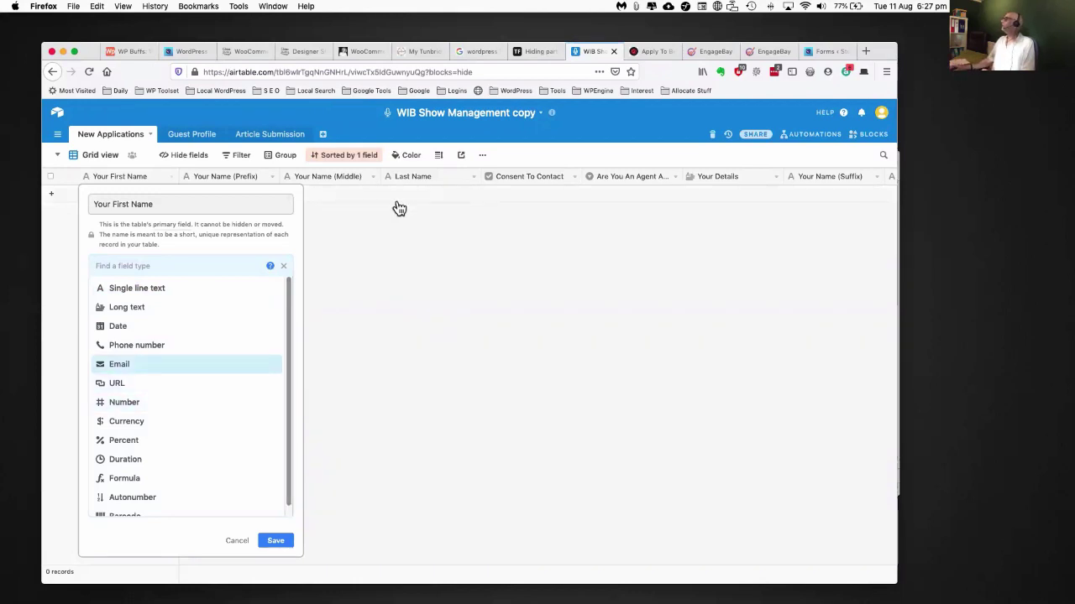
pyautogui.click(358, 203)
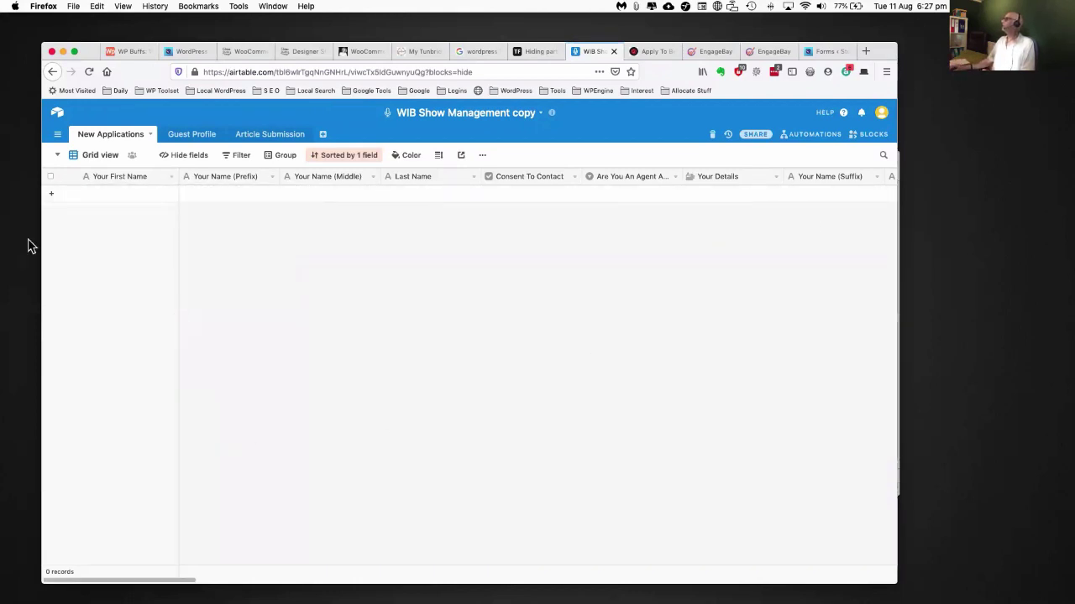
pyautogui.click(54, 157)
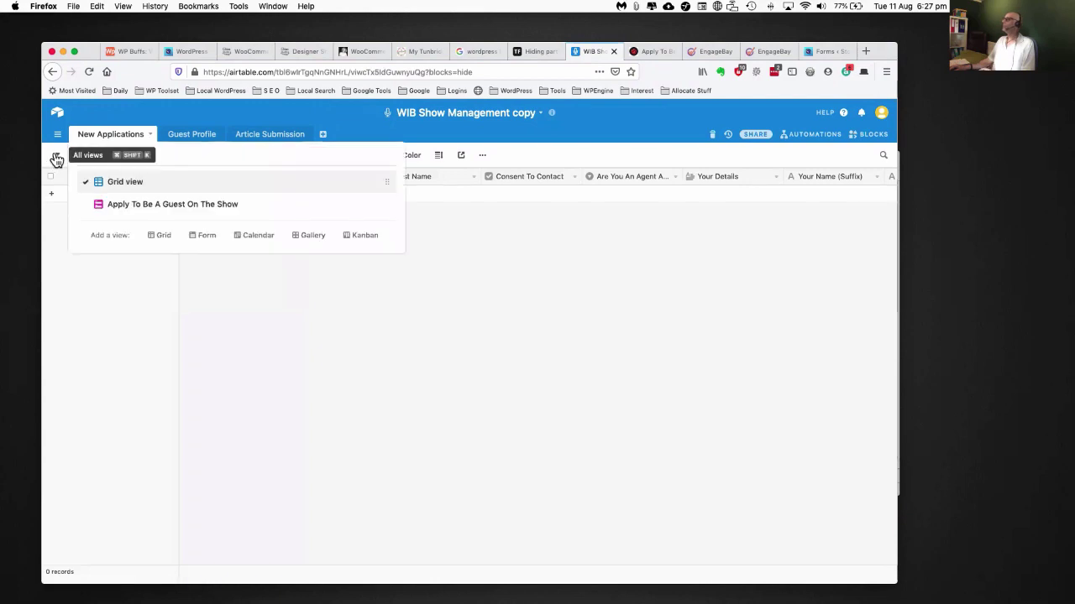
# Return to the Apply To Be A Guest On The Show form and review the agent question.
pyautogui.click(145, 207)
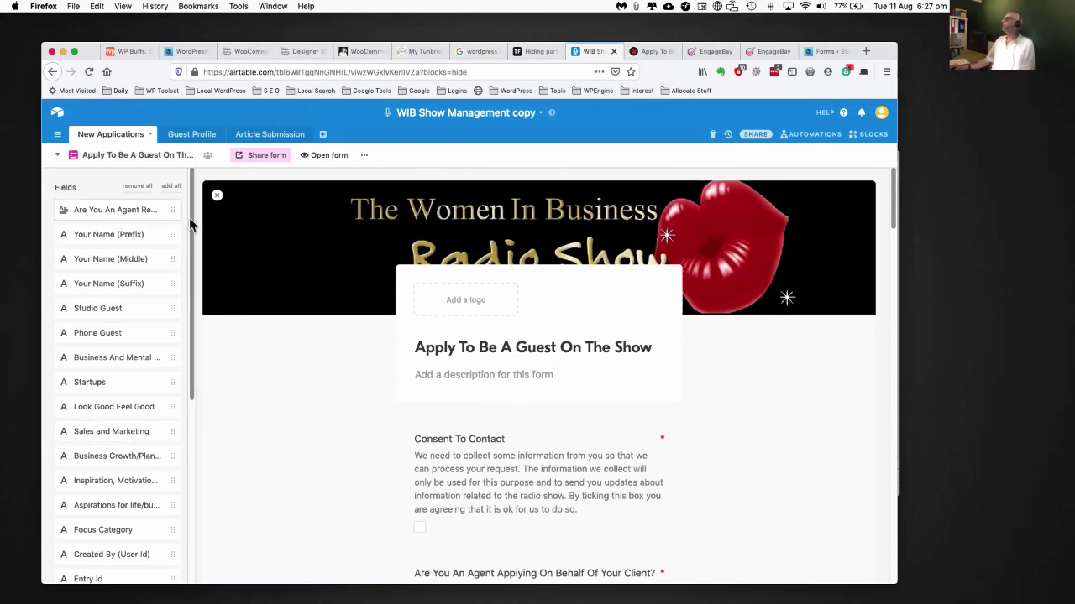
pyautogui.moveTo(108, 215)
pyautogui.mouseDown()
pyautogui.moveTo(106, 294)
pyautogui.moveTo(114, 206)
pyautogui.moveTo(108, 213)
pyautogui.moveTo(119, 209)
pyautogui.mouseUp()
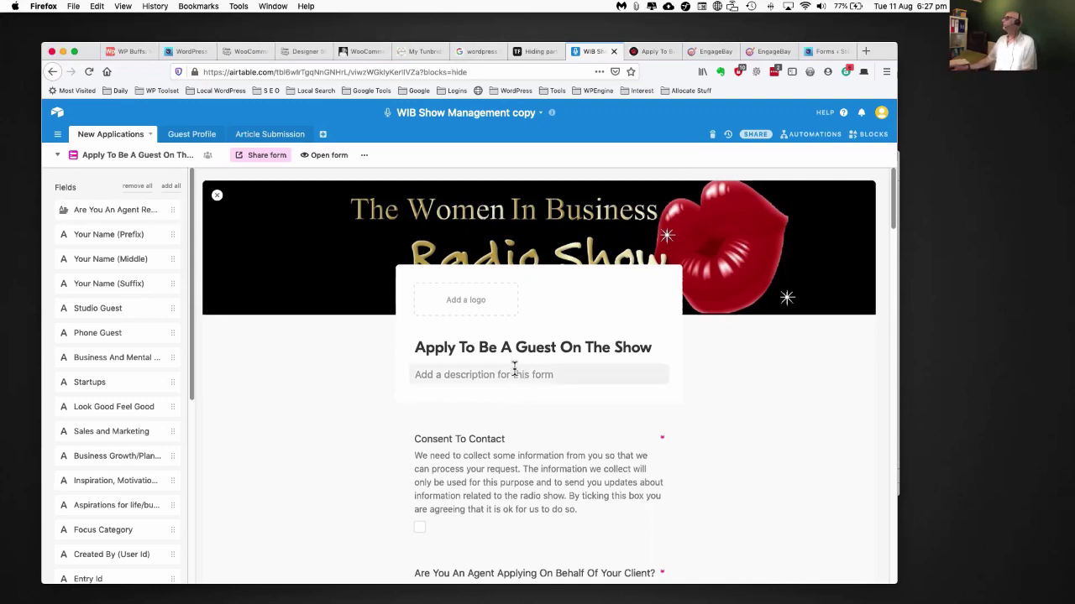
pyautogui.scroll(-3, 515, 369)
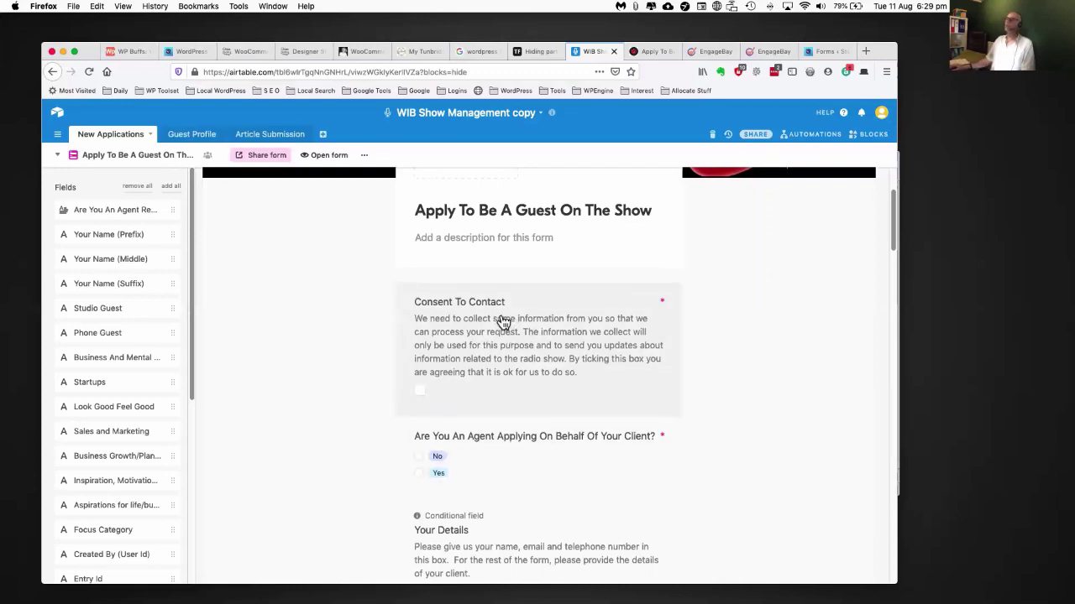
# Inspect the Consent To Contact field's settings, now a required checkbox.
pyautogui.click(501, 315)
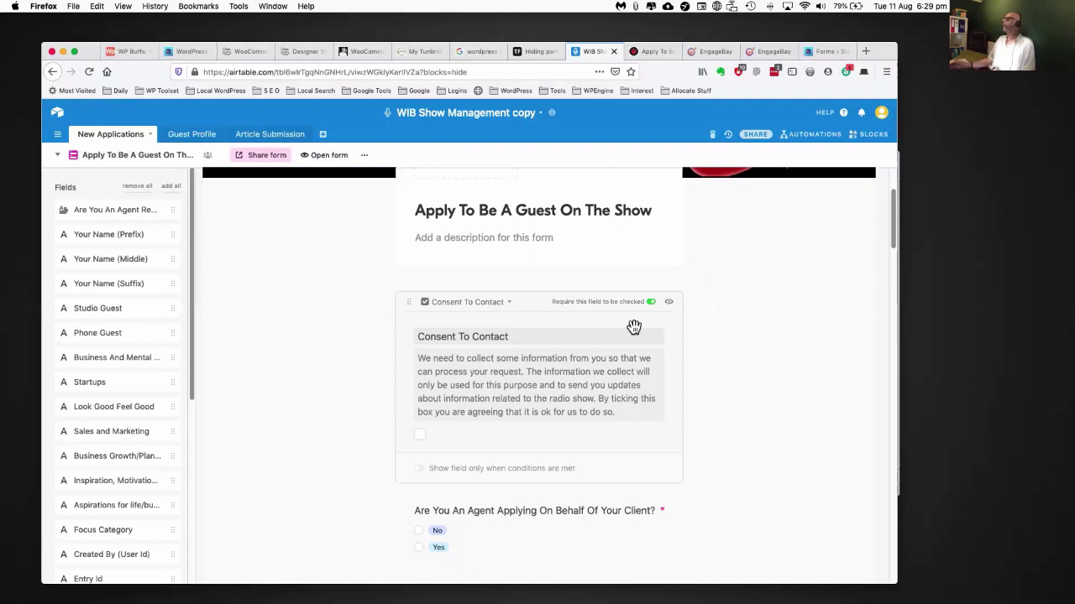
pyautogui.click(309, 278)
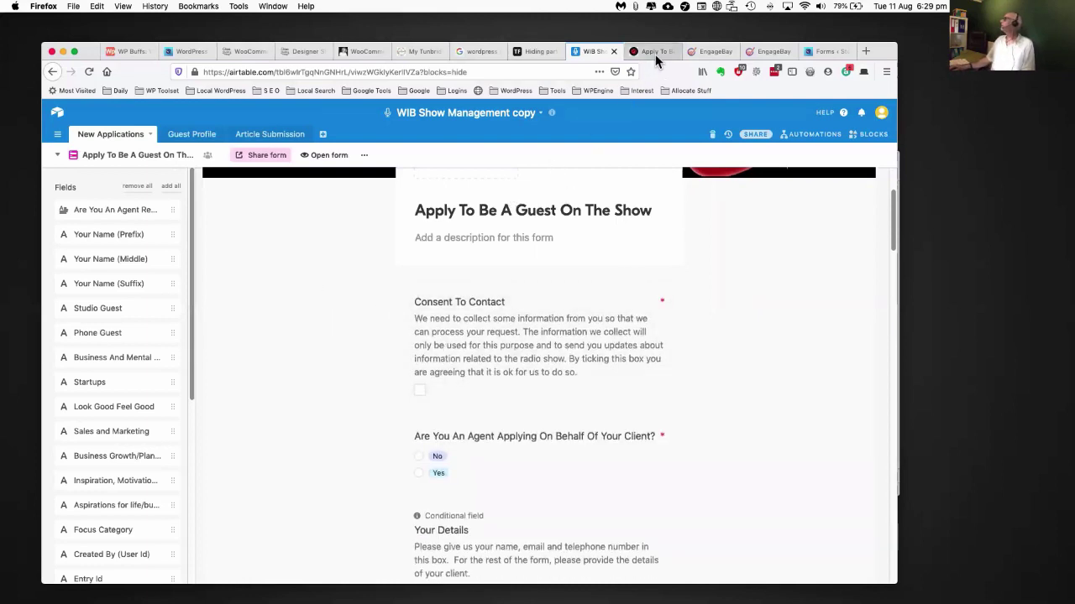
pyautogui.click(655, 52)
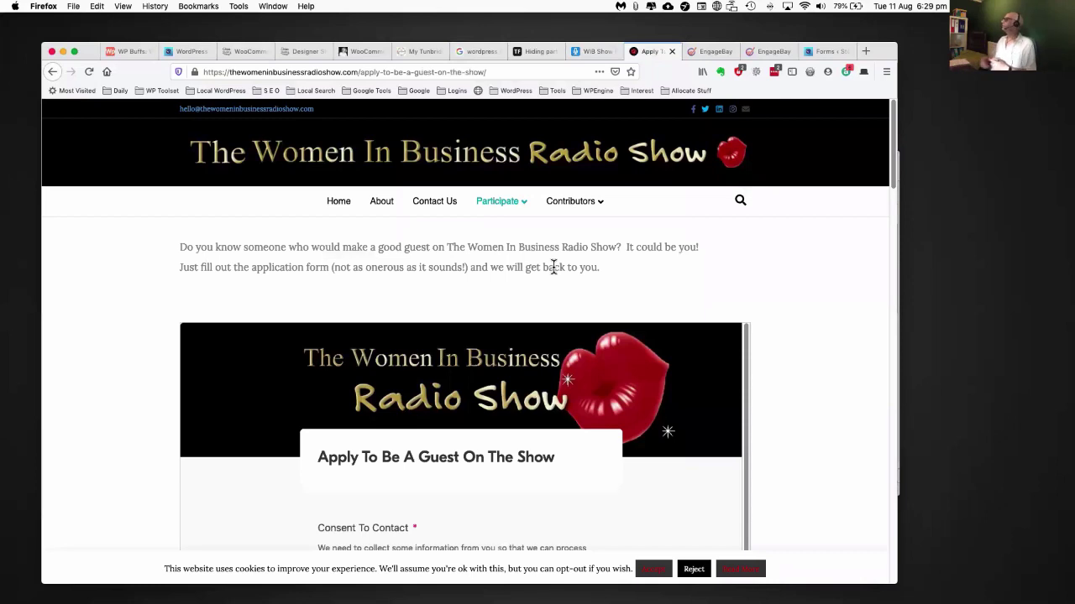
# Scroll the website's embedded form to confirm no Your Details box shows with No answered.
pyautogui.scroll(-3, 494, 348)
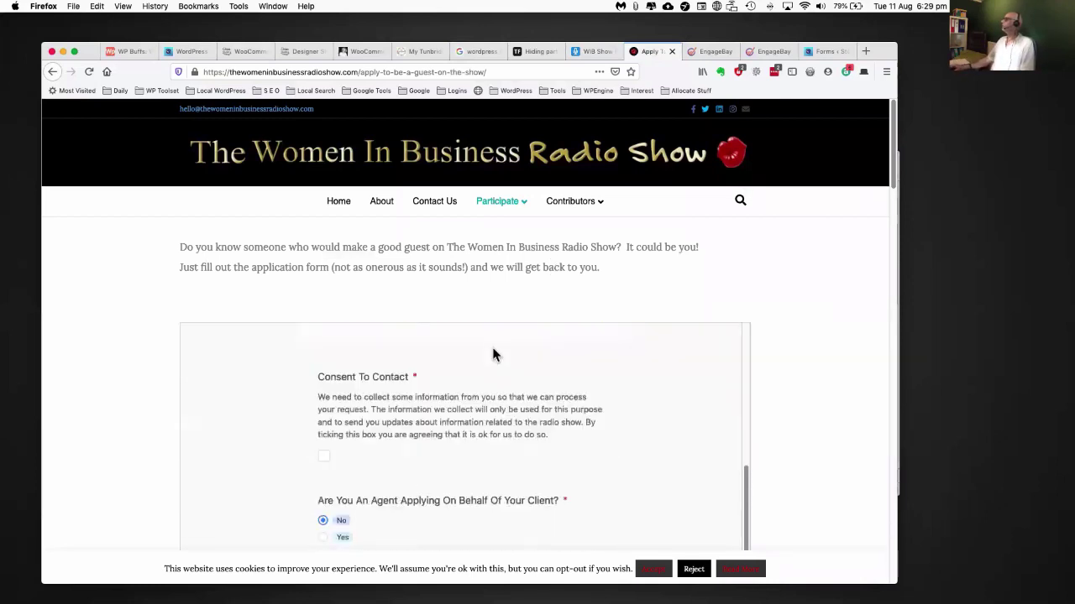
pyautogui.moveTo(411, 378)
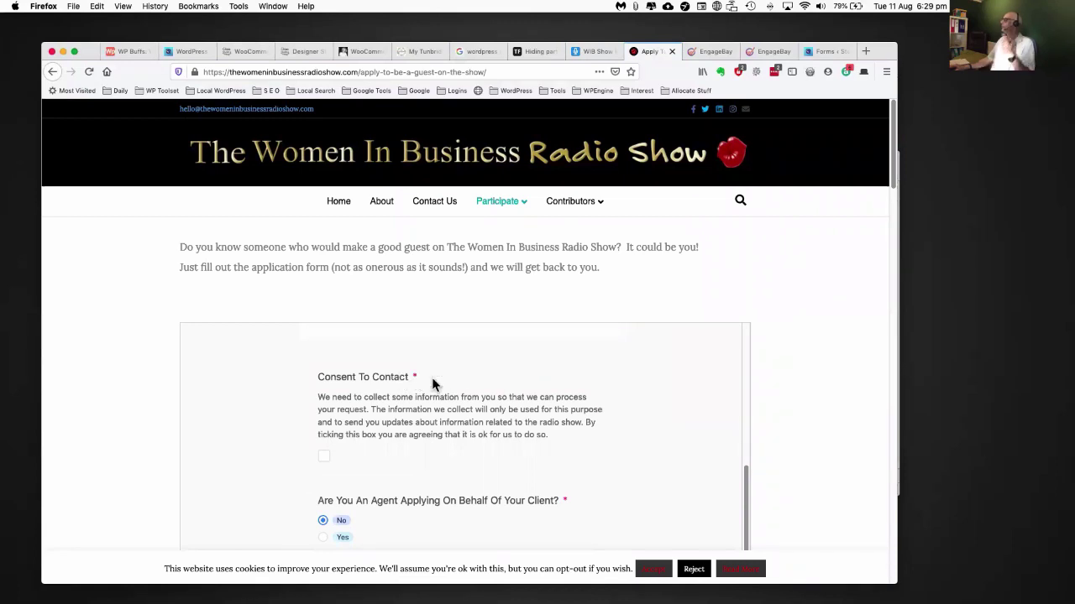
pyautogui.scroll(-4, 431, 377)
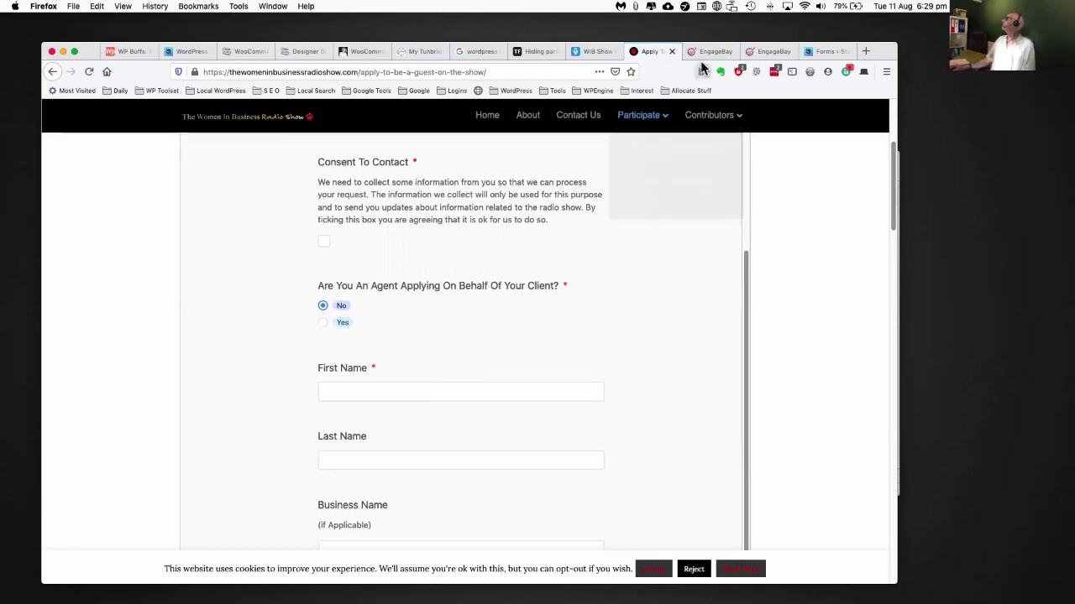
pyautogui.click(598, 51)
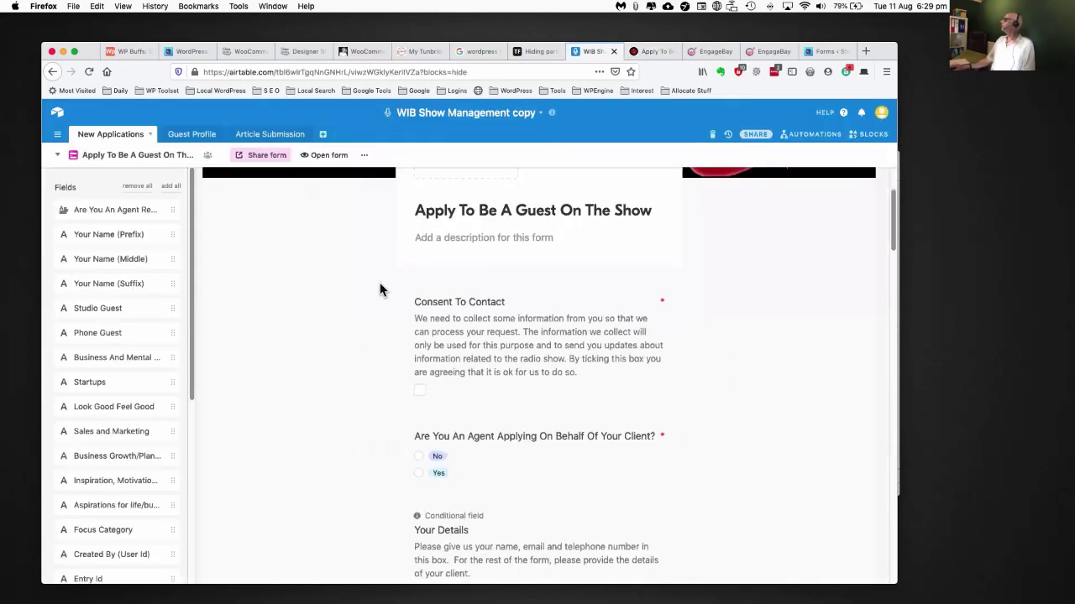
# Select the Your Details field to show its rule: visible only when the agent question is Yes.
pyautogui.scroll(-1, 502, 420)
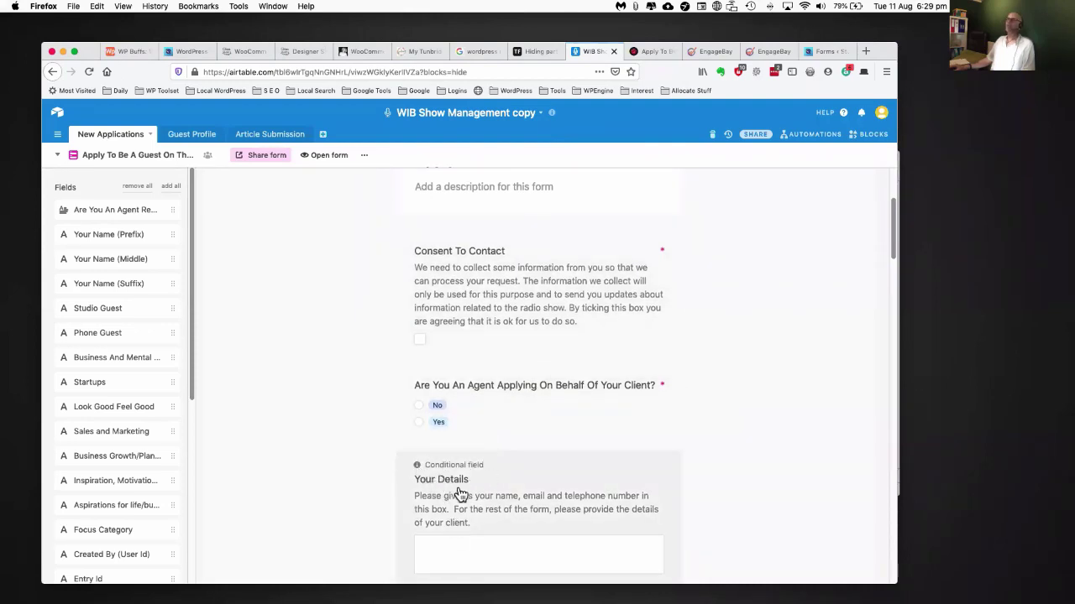
pyautogui.scroll(-1, 460, 493)
pyautogui.scroll(-1, 460, 493)
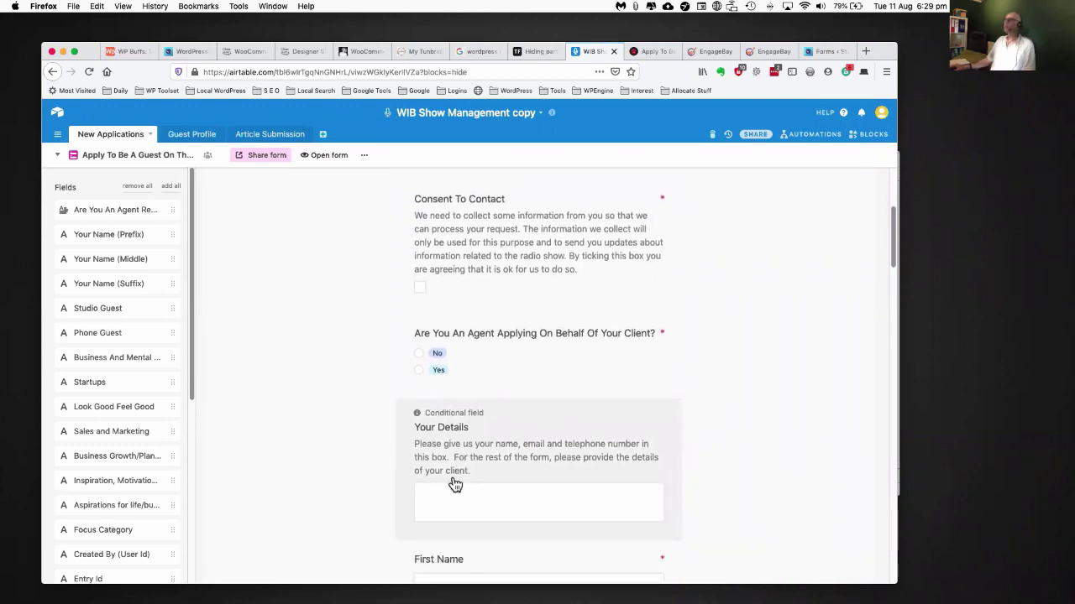
pyautogui.click(542, 434)
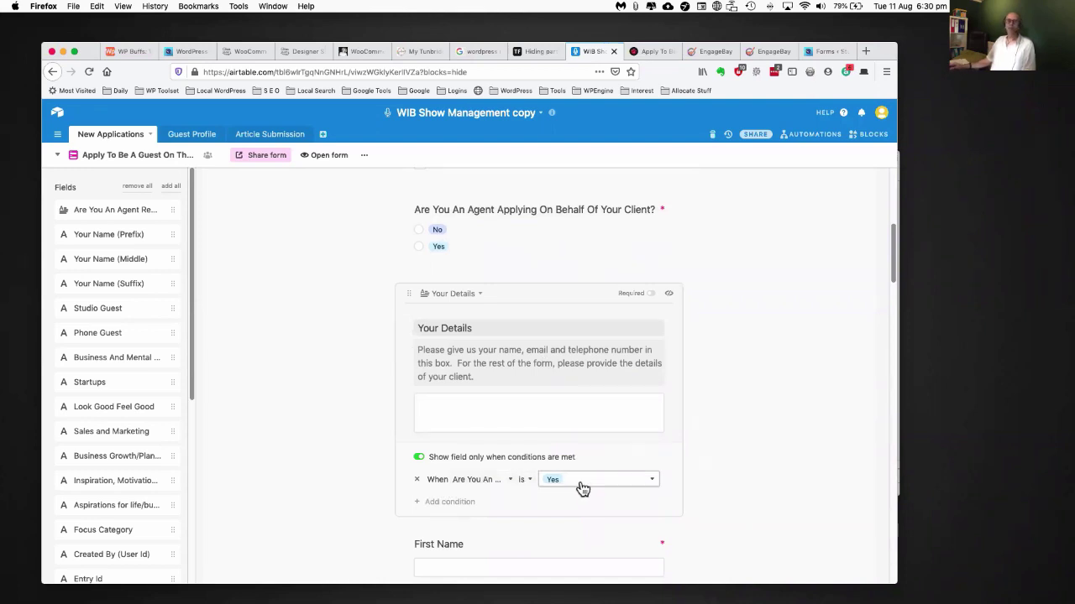
# Toggle the website form's agent question between No and Yes, confirming Your Details appears only for Yes.
pyautogui.click(654, 56)
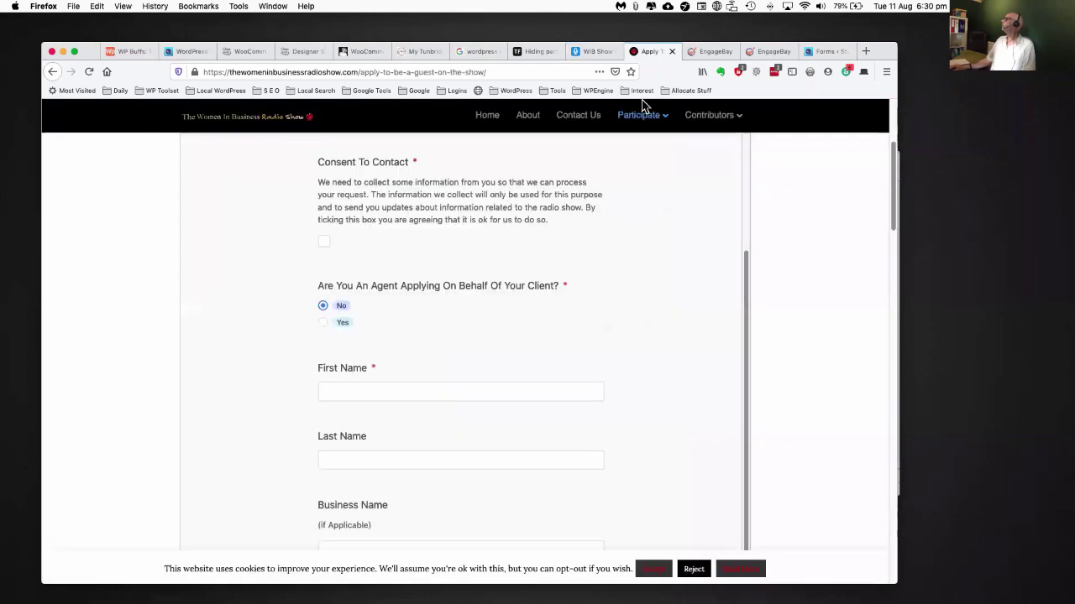
pyautogui.click(326, 305)
pyautogui.click(324, 389)
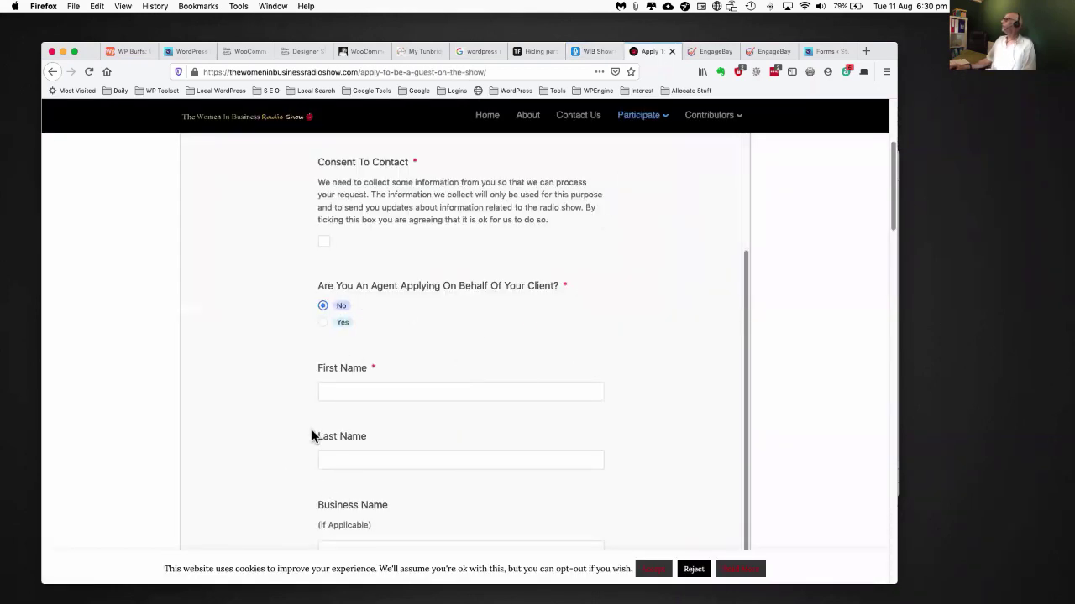
pyautogui.click(324, 324)
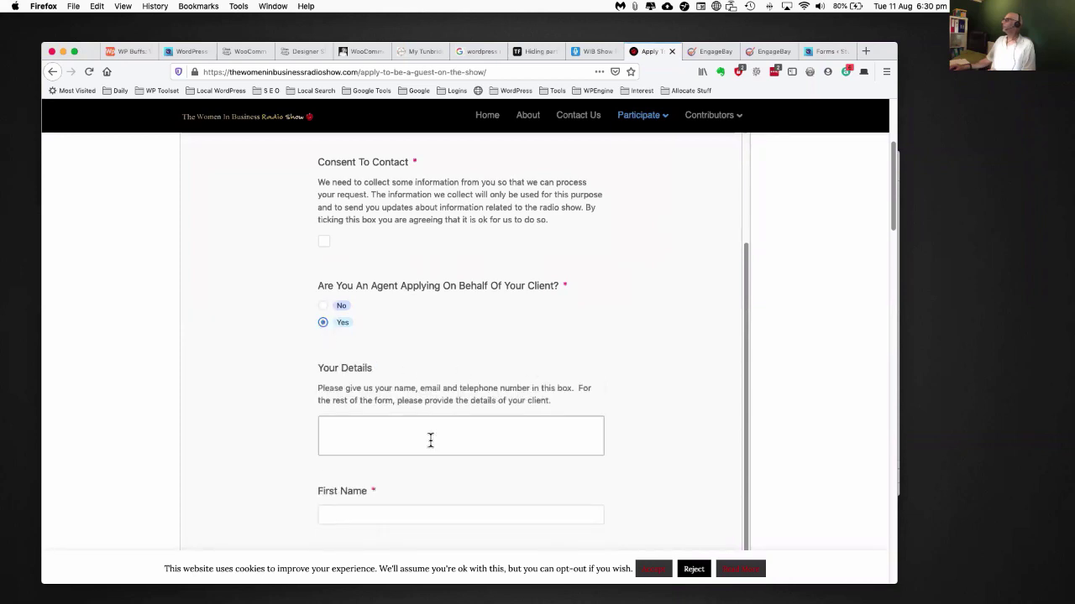
pyautogui.click(374, 508)
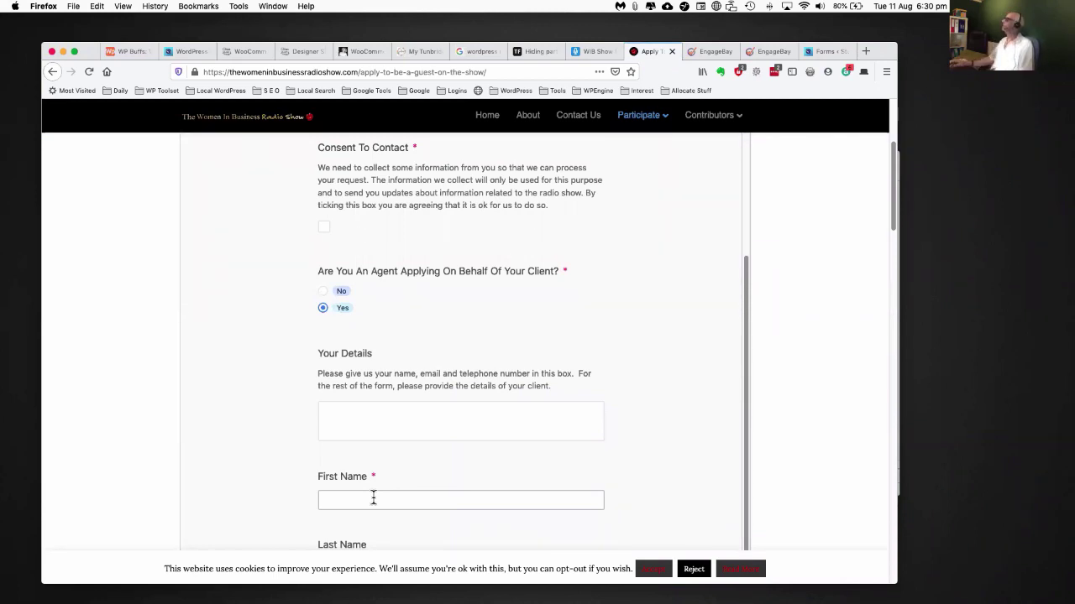
pyautogui.click(324, 293)
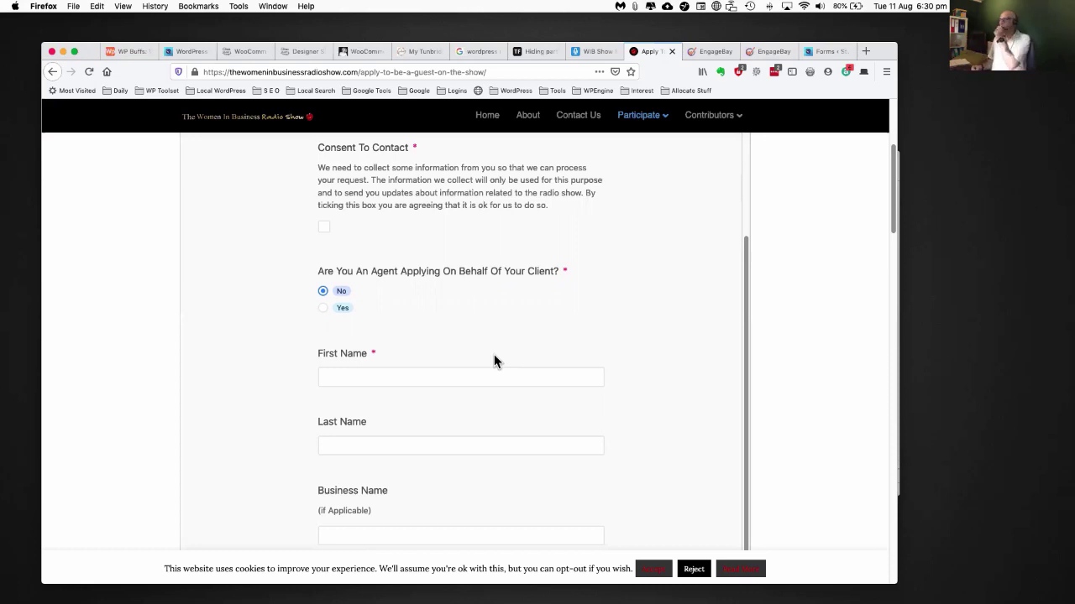
pyautogui.click(592, 52)
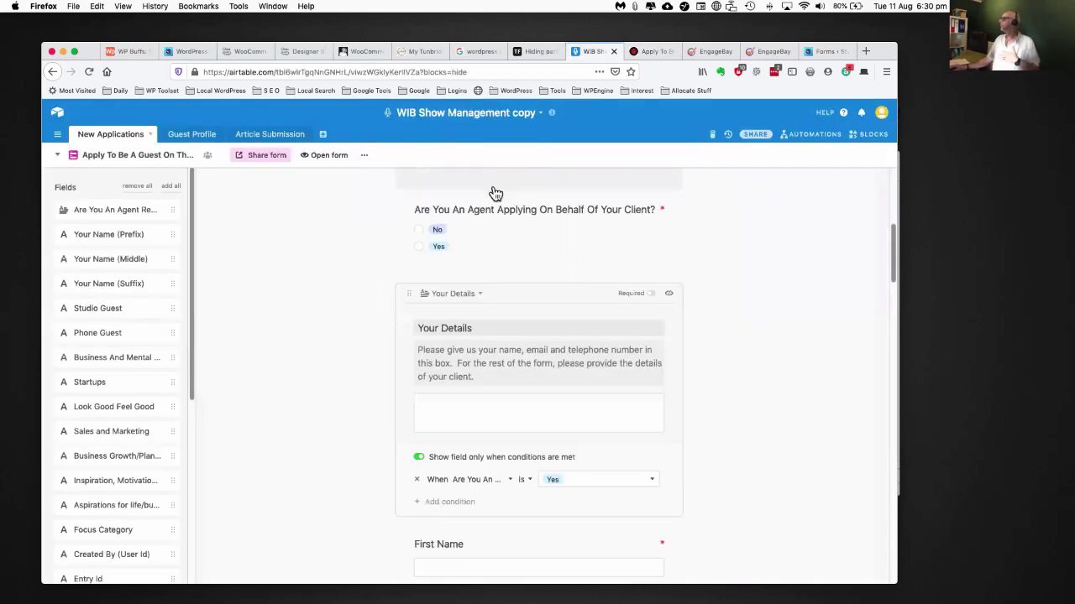
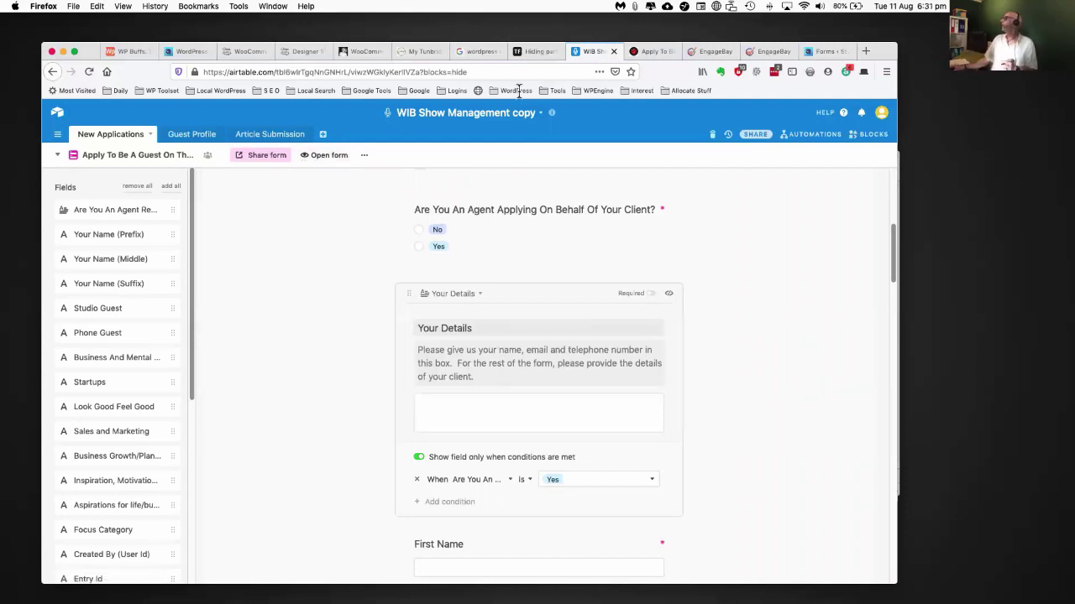
# Check the form's 'Show this message' thank-you text, then switch to the website's Apply page.
pyautogui.scroll(-20, 498, 228)
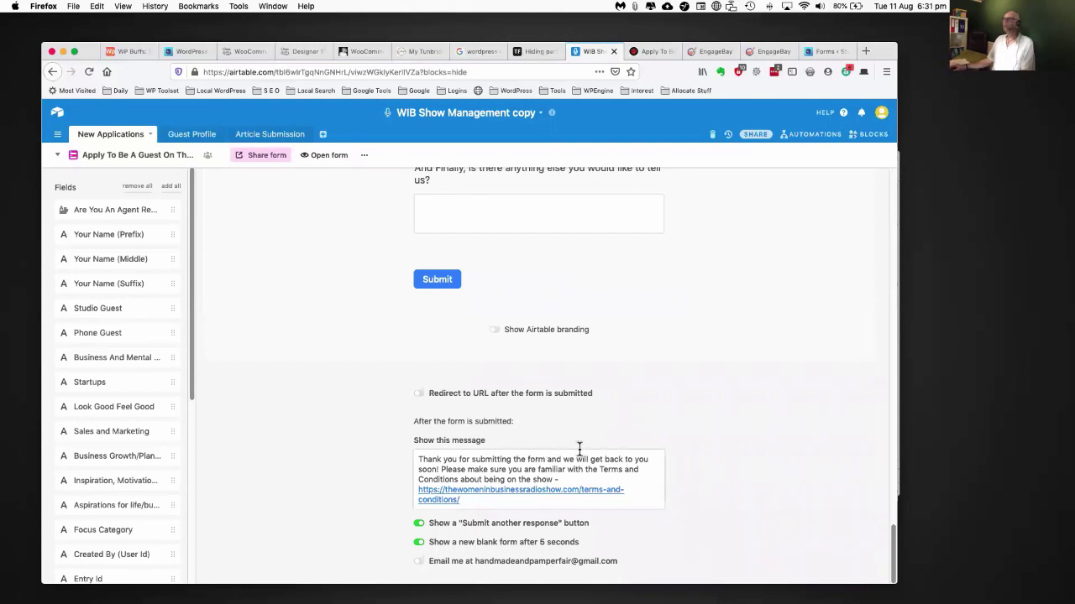
pyautogui.scroll(1, 586, 440)
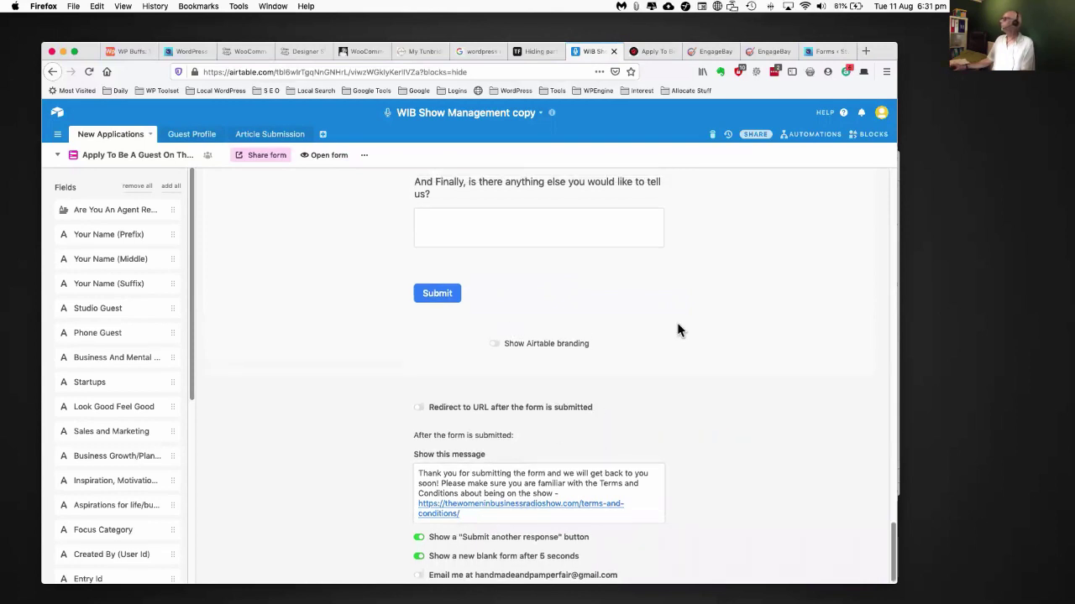
pyautogui.scroll(-1, 589, 435)
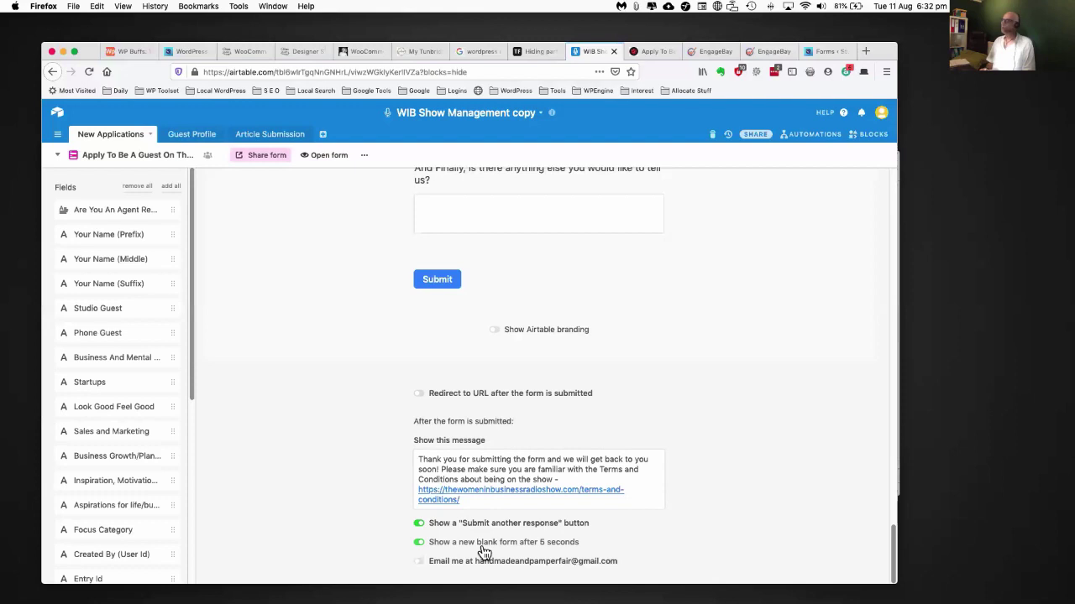
pyautogui.scroll(3, 484, 544)
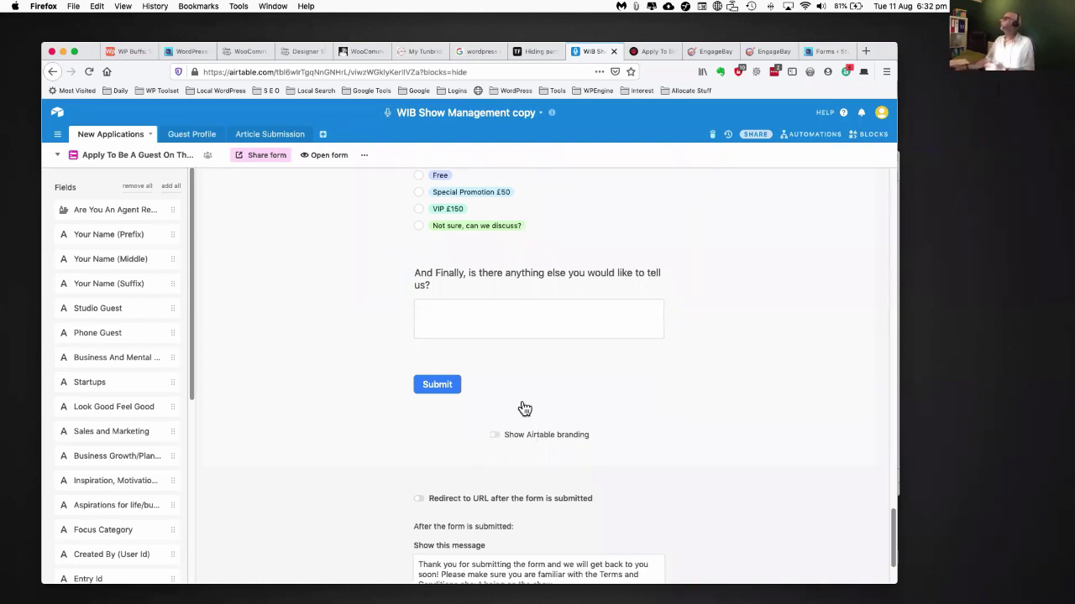
pyautogui.scroll(5, 479, 353)
pyautogui.scroll(-1, 476, 353)
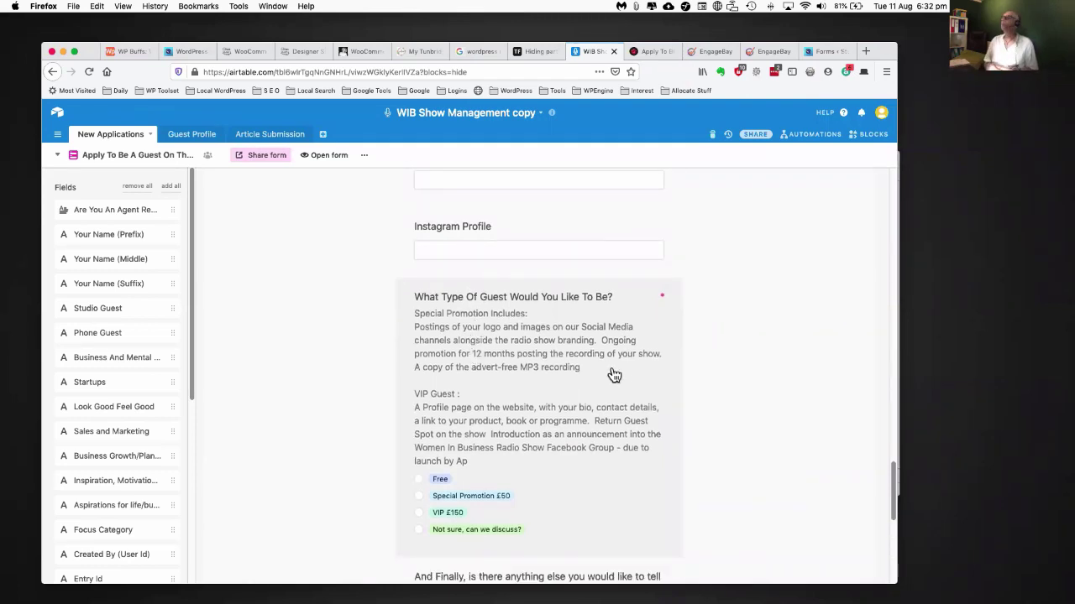
pyautogui.scroll(-1, 561, 344)
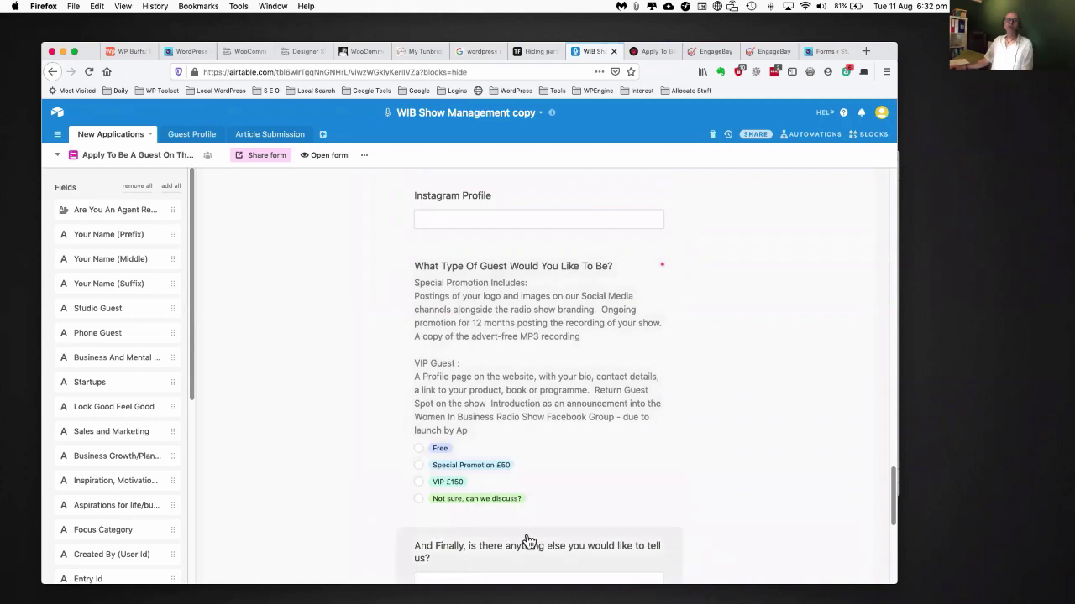
pyautogui.scroll(-1, 596, 487)
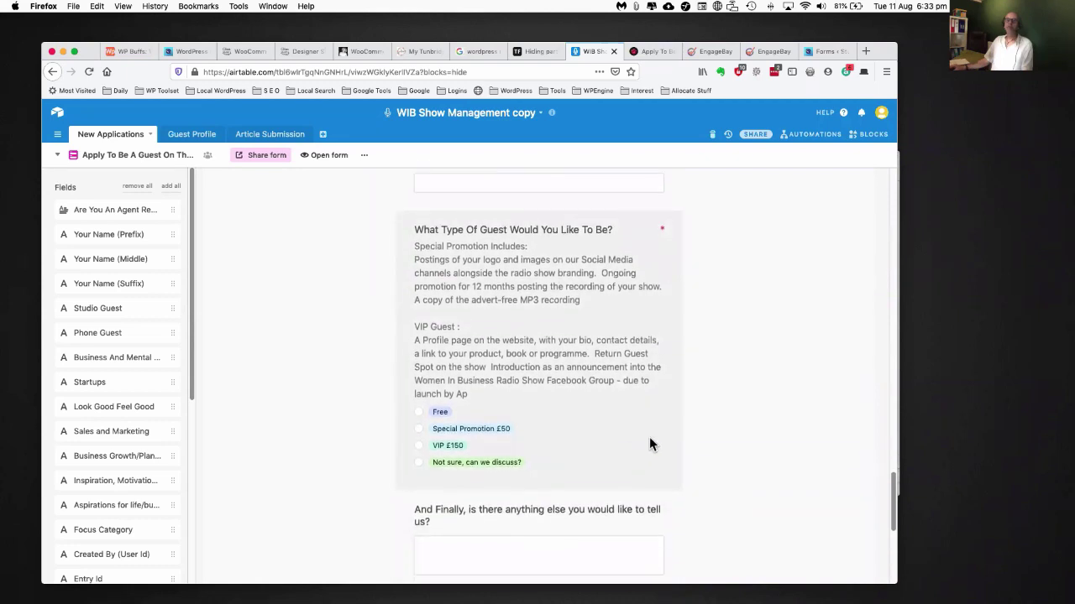
pyautogui.click(657, 54)
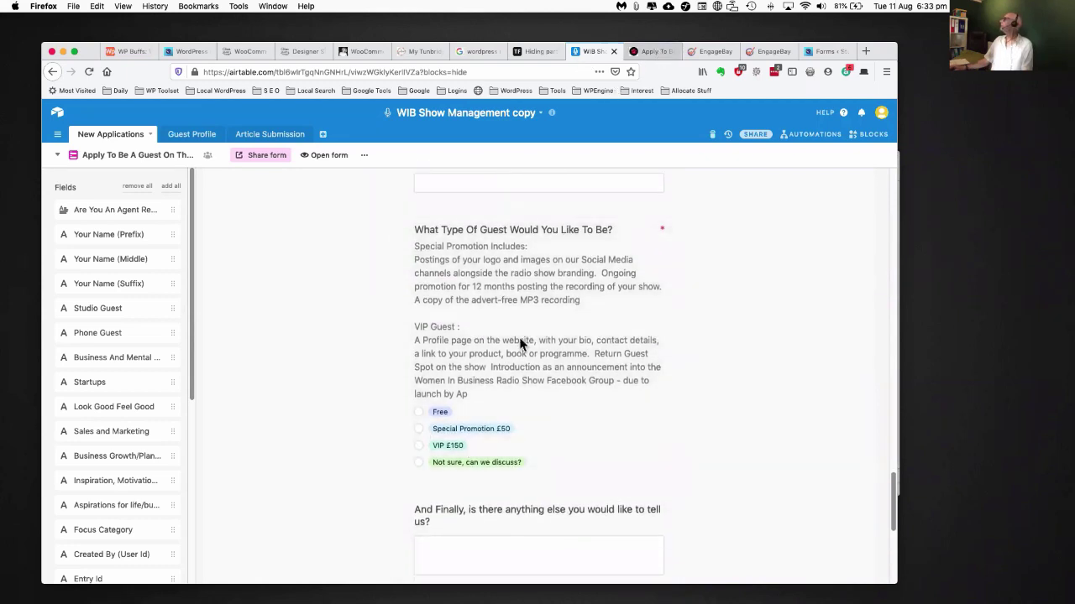
pyautogui.scroll(-5, 495, 314)
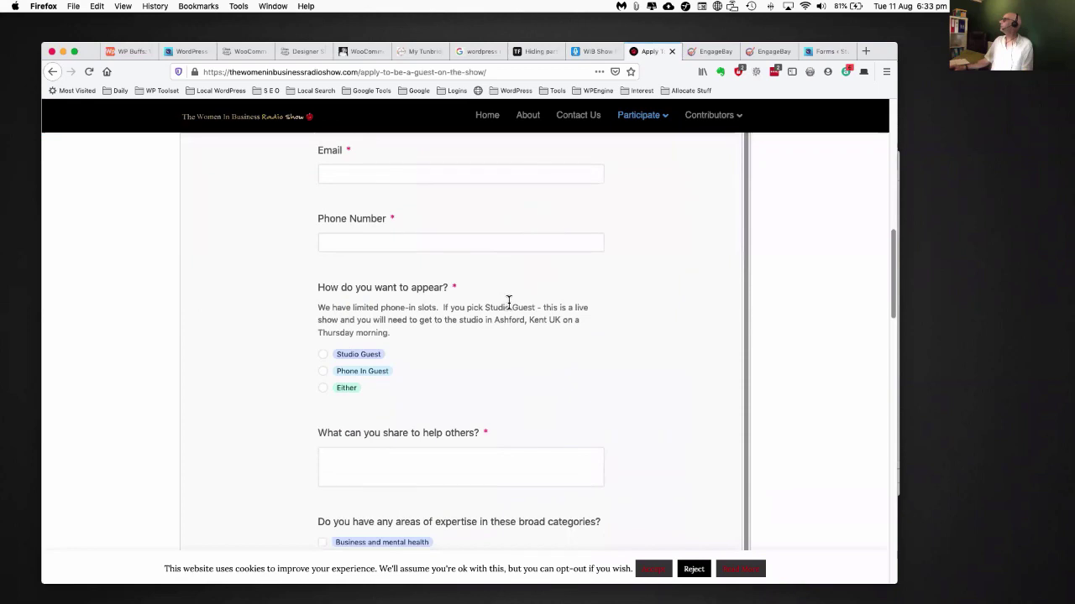
# Choose Studio Guest as the way to appear and enter the website address.
pyautogui.click(324, 342)
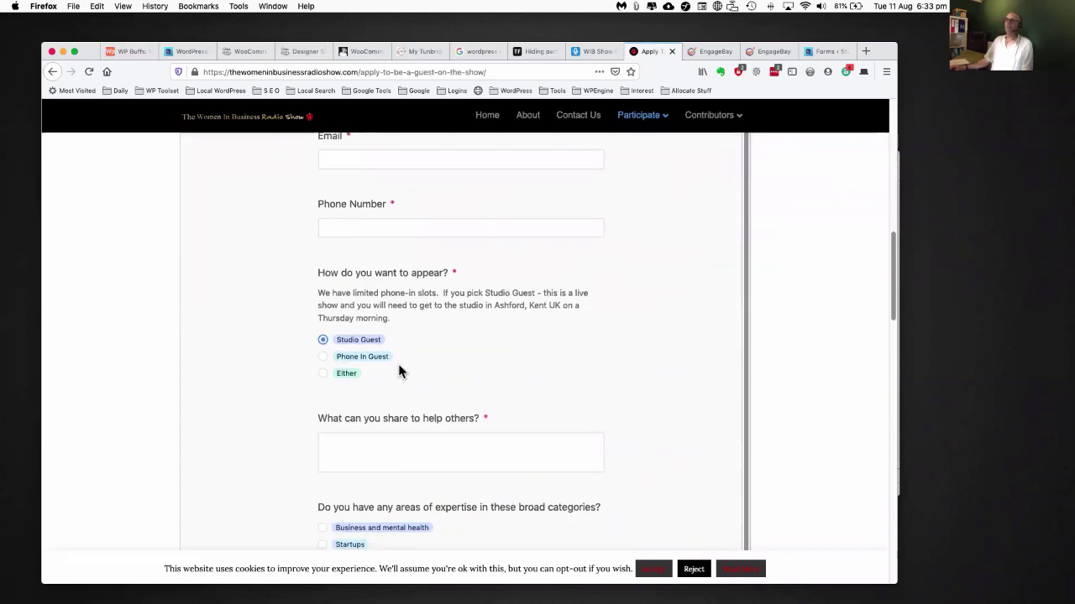
pyautogui.scroll(-1, 395, 365)
pyautogui.scroll(-1, 369, 363)
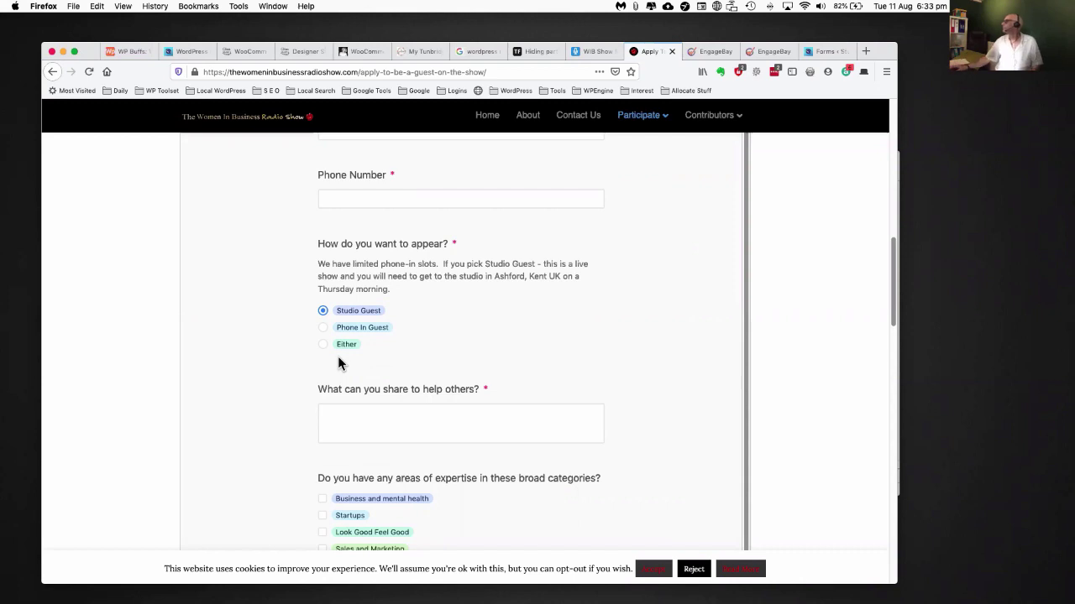
pyautogui.scroll(15, 284, 361)
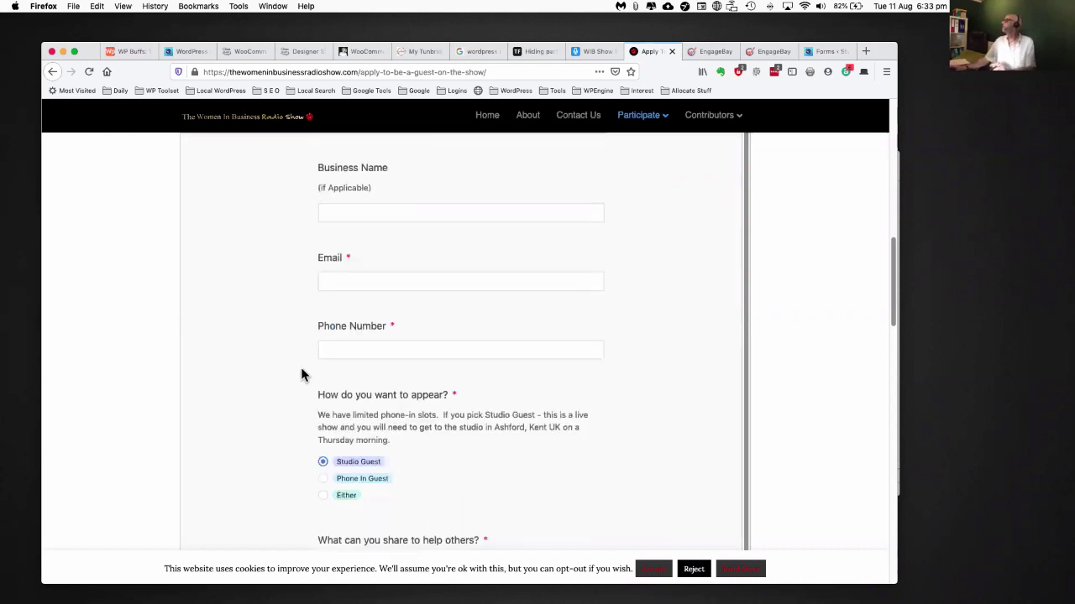
pyautogui.scroll(-1, 342, 366)
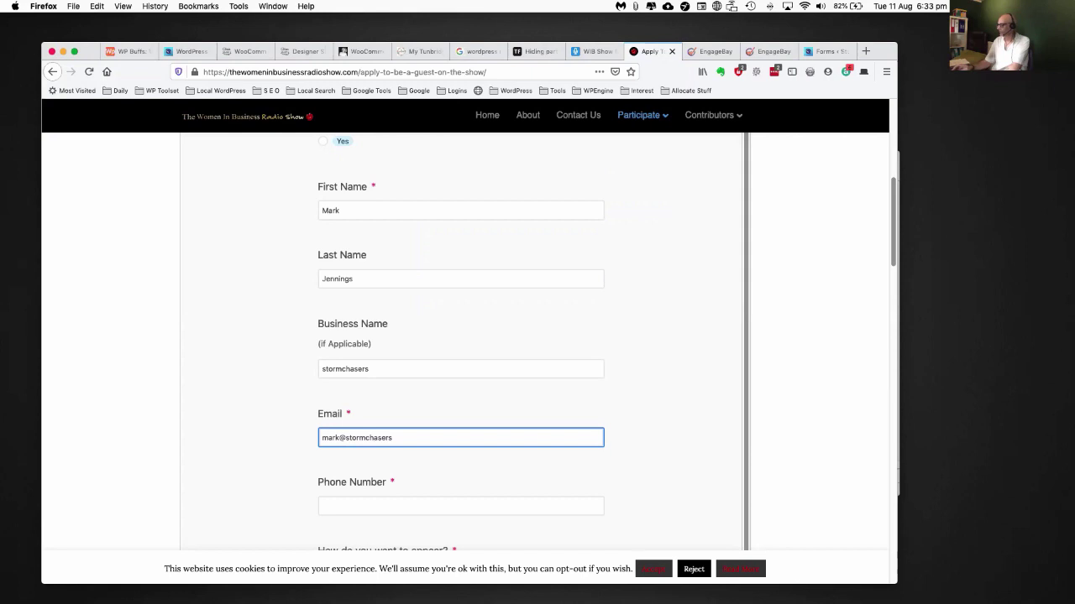
pyautogui.write('digital.com')
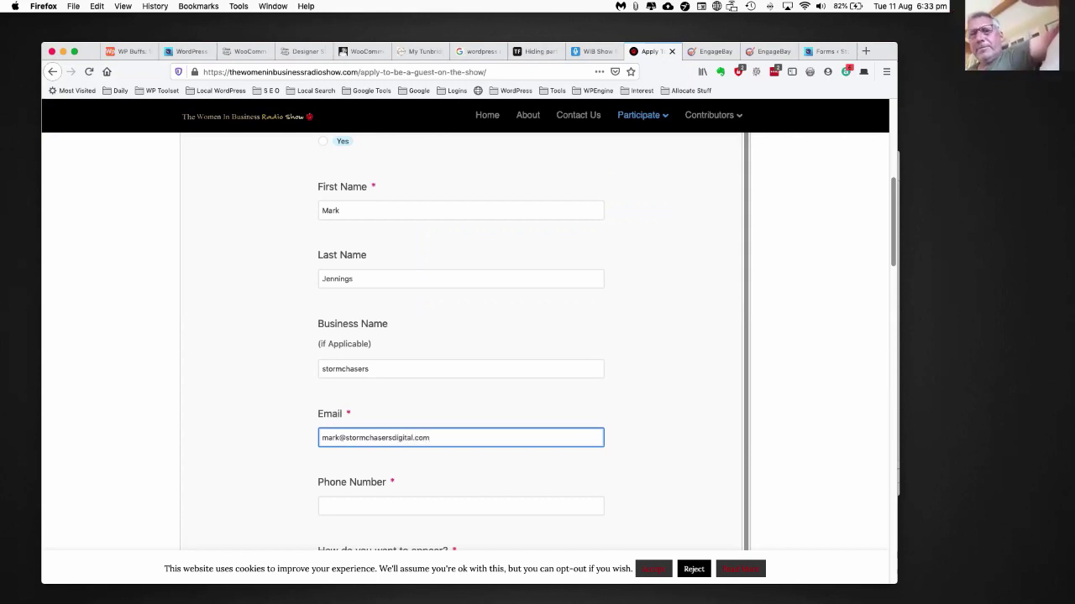
pyautogui.scroll(-1, 377, 482)
# Enter the applicant's phone number and answer 'Nothing' for what they can share.
pyautogui.click(356, 490)
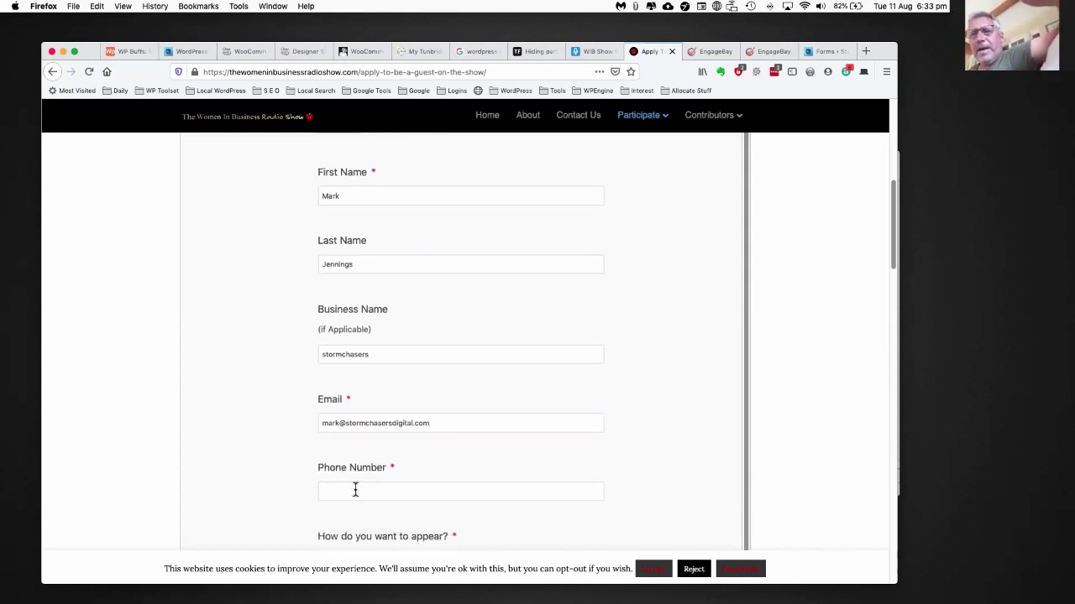
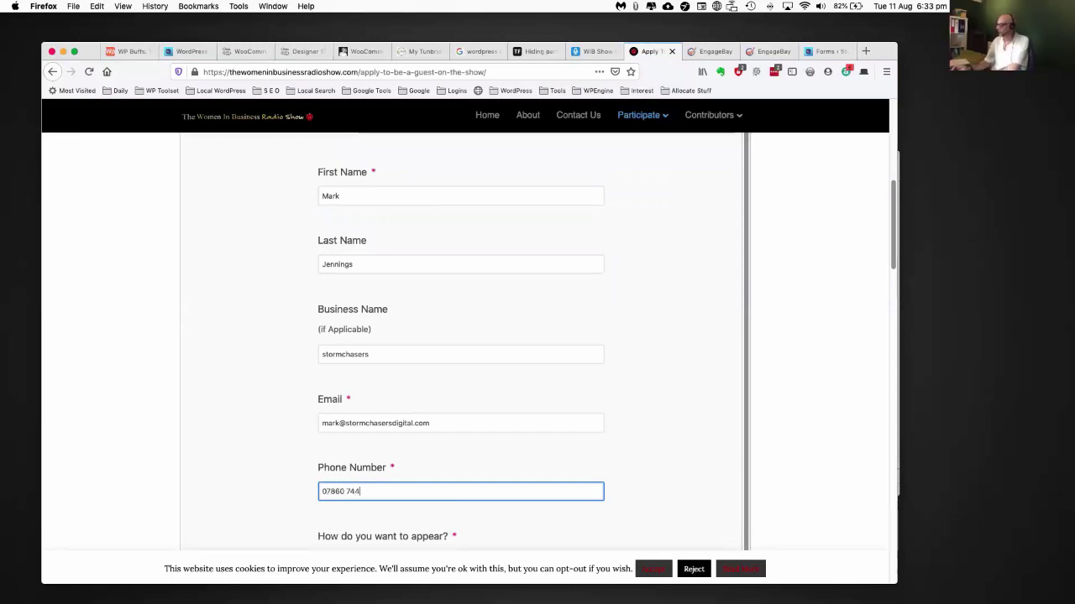
pyautogui.scroll(-5, 442, 461)
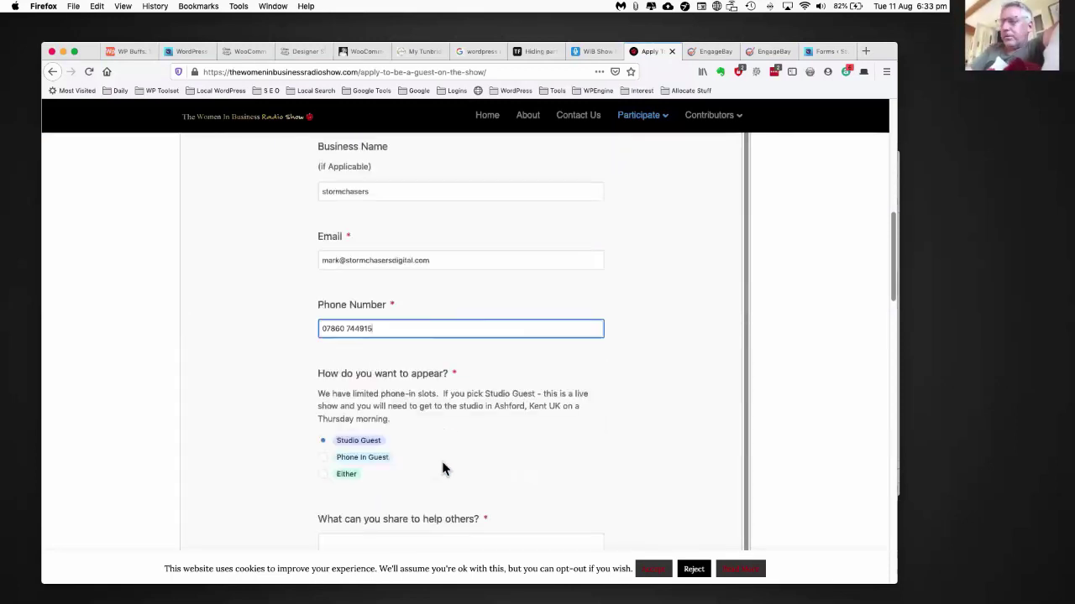
pyautogui.scroll(-2, 511, 489)
pyautogui.click(388, 474)
pyautogui.write('Nothing')
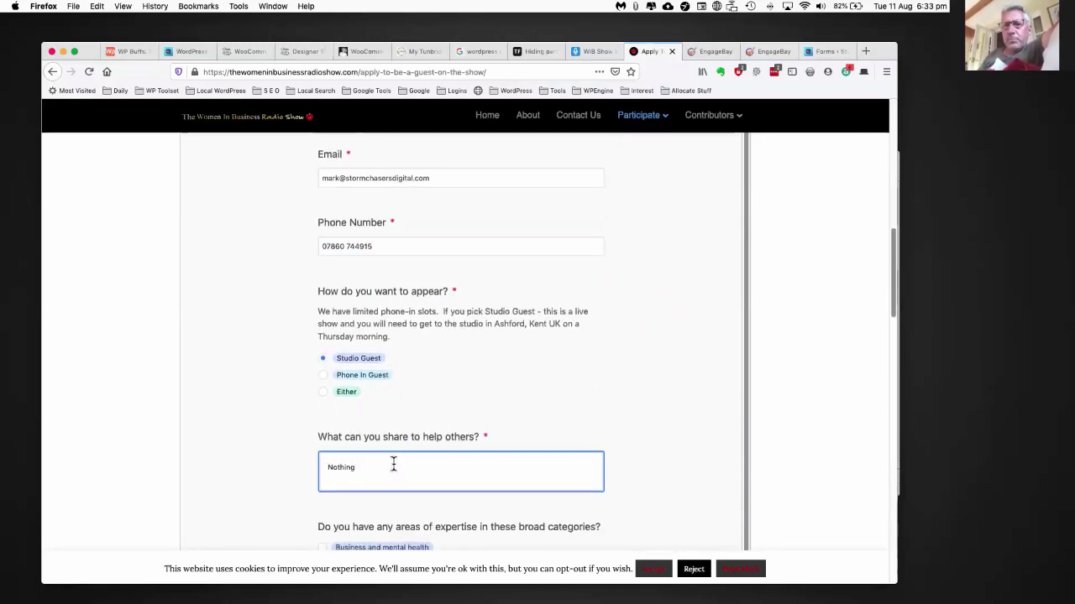
# Tick Business Growth/Planning, choose Sales and Marketing and Free, then submit the application.
pyautogui.scroll(-2, 361, 470)
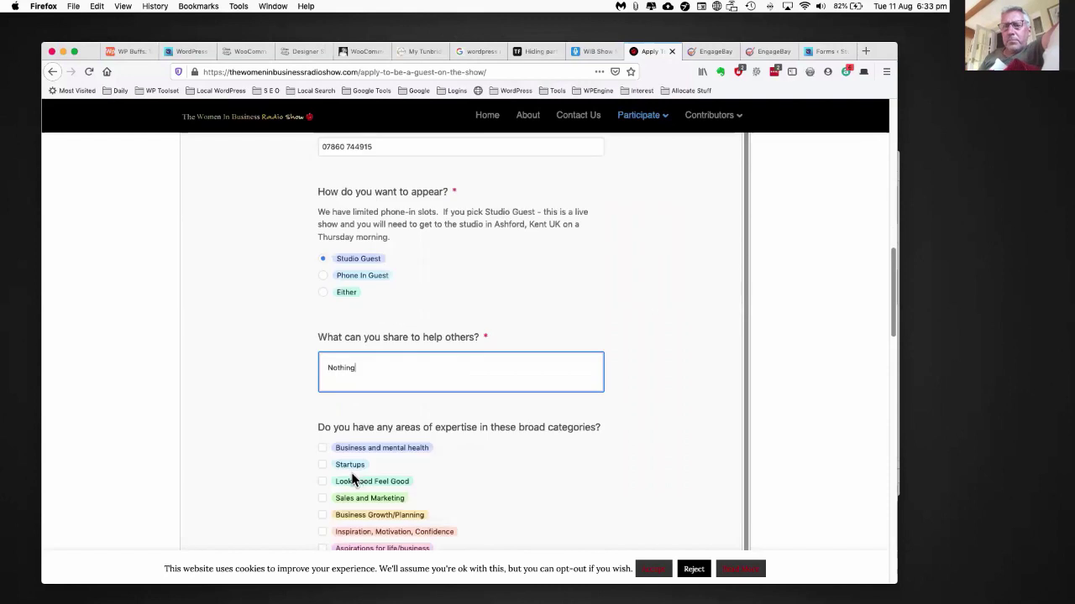
pyautogui.click(414, 521)
pyautogui.scroll(-7, 419, 516)
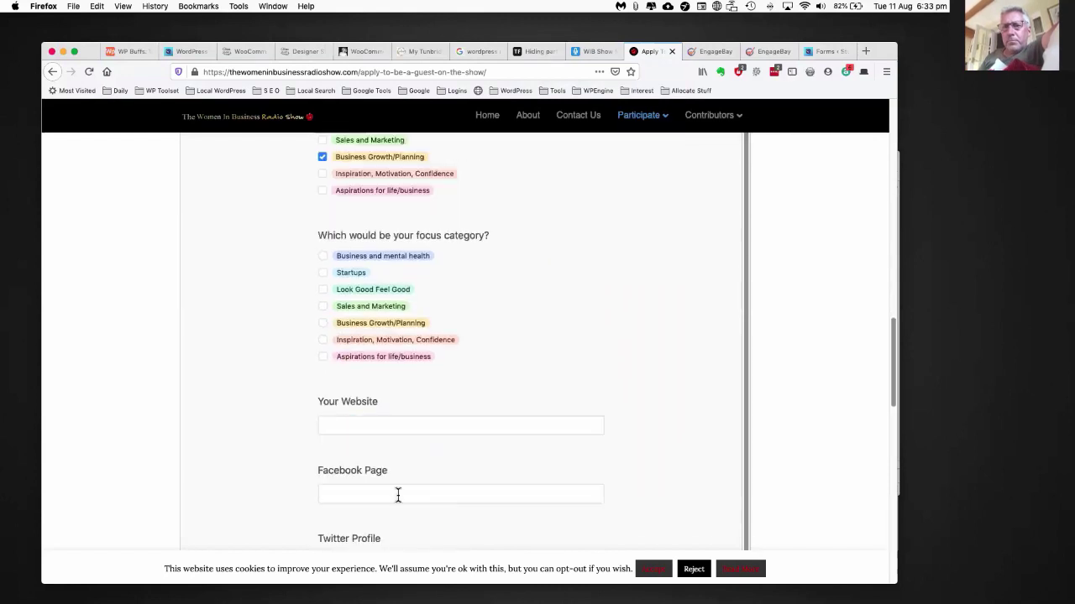
pyautogui.click(322, 306)
pyautogui.scroll(-9, 403, 336)
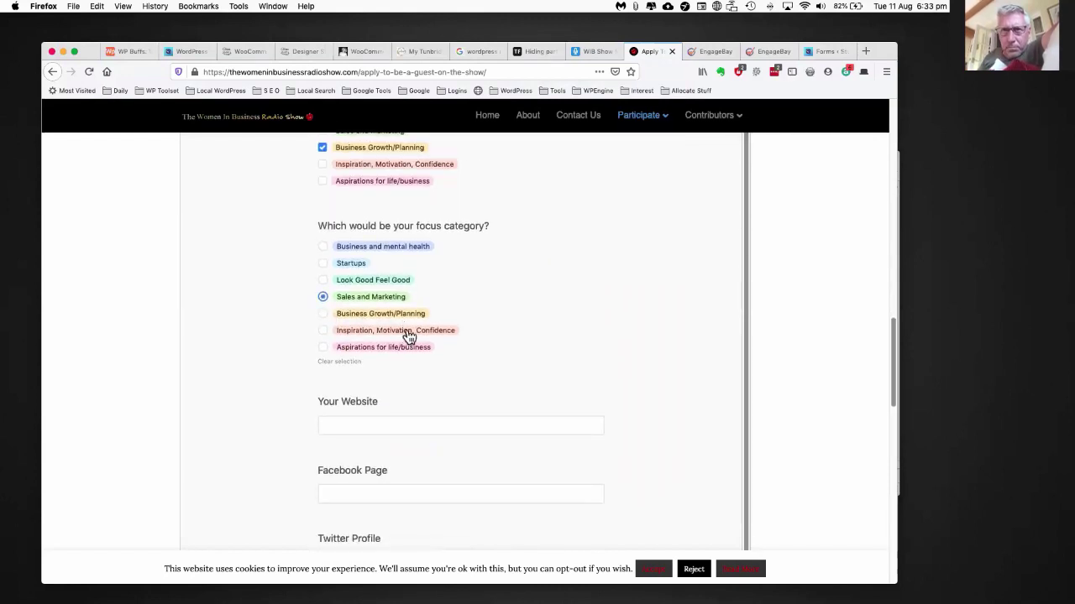
pyautogui.click(323, 306)
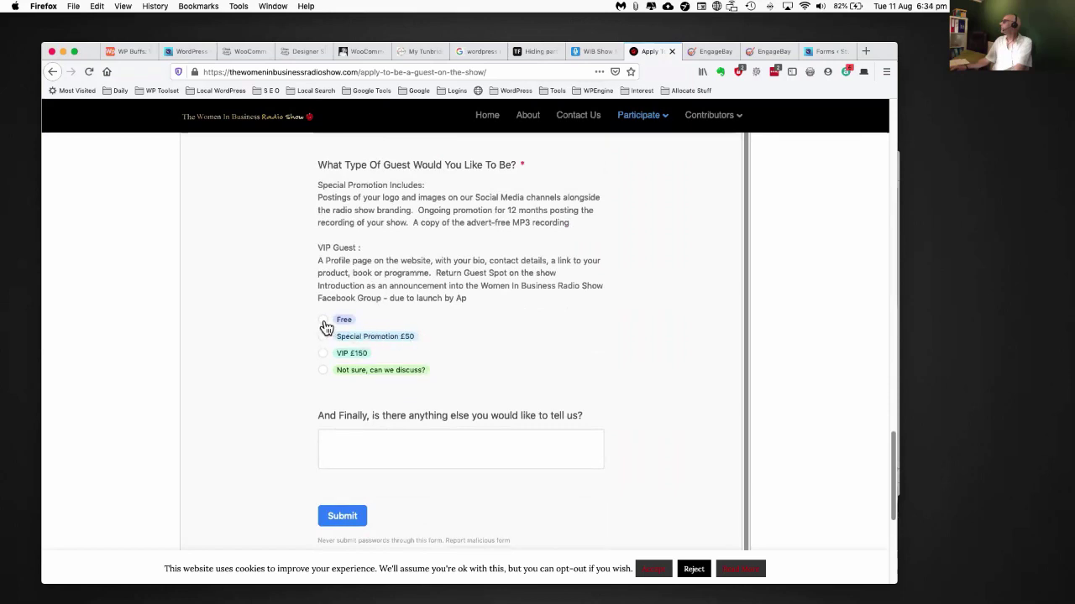
pyautogui.click(346, 501)
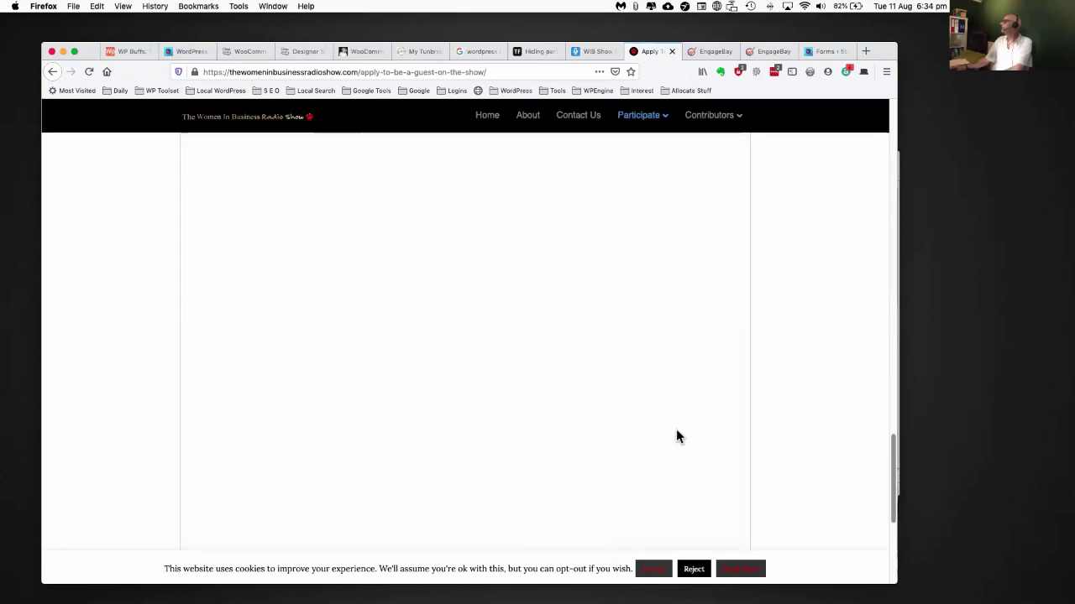
pyautogui.scroll(10, 165, 216)
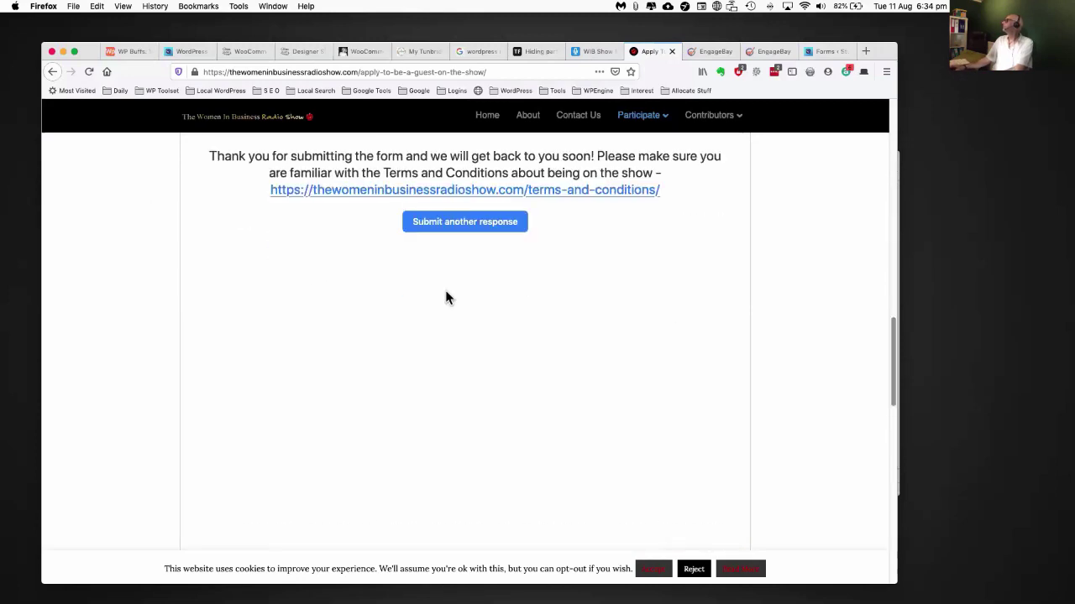
pyautogui.scroll(3, 445, 290)
# Bring up a blank form with 'Submit another response', then return to the WIB Show Airtable tab.
pyautogui.click(451, 370)
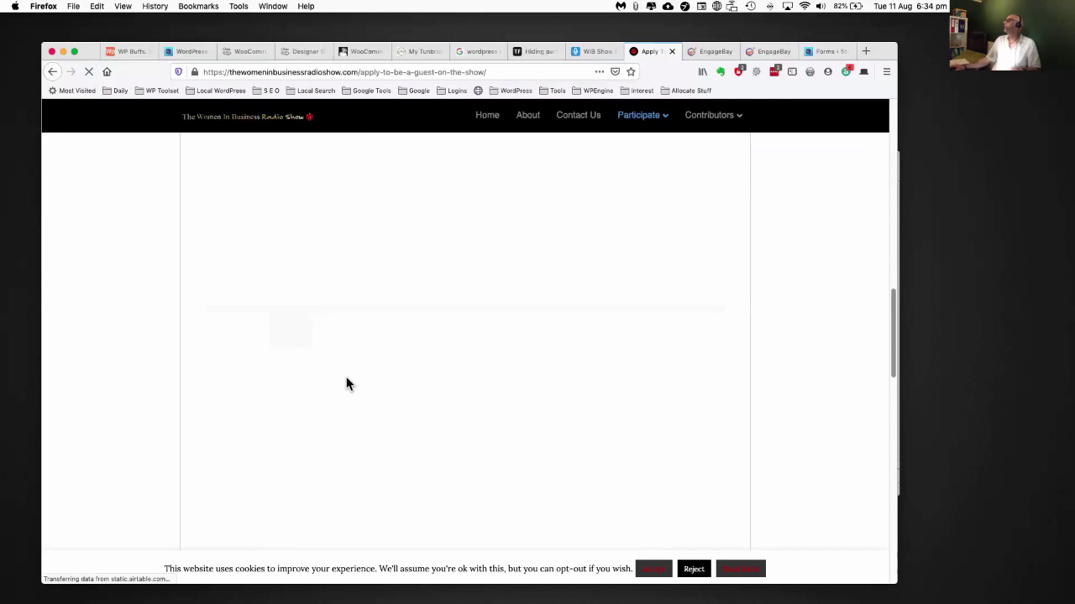
pyautogui.scroll(5, 415, 394)
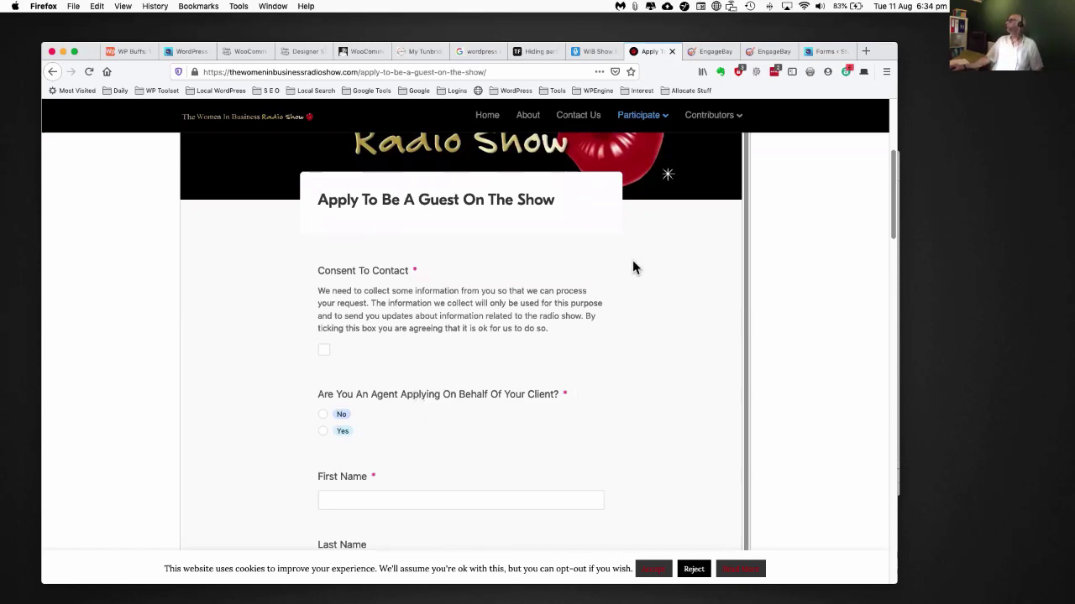
pyautogui.scroll(-3, 682, 308)
pyautogui.scroll(-20, 683, 311)
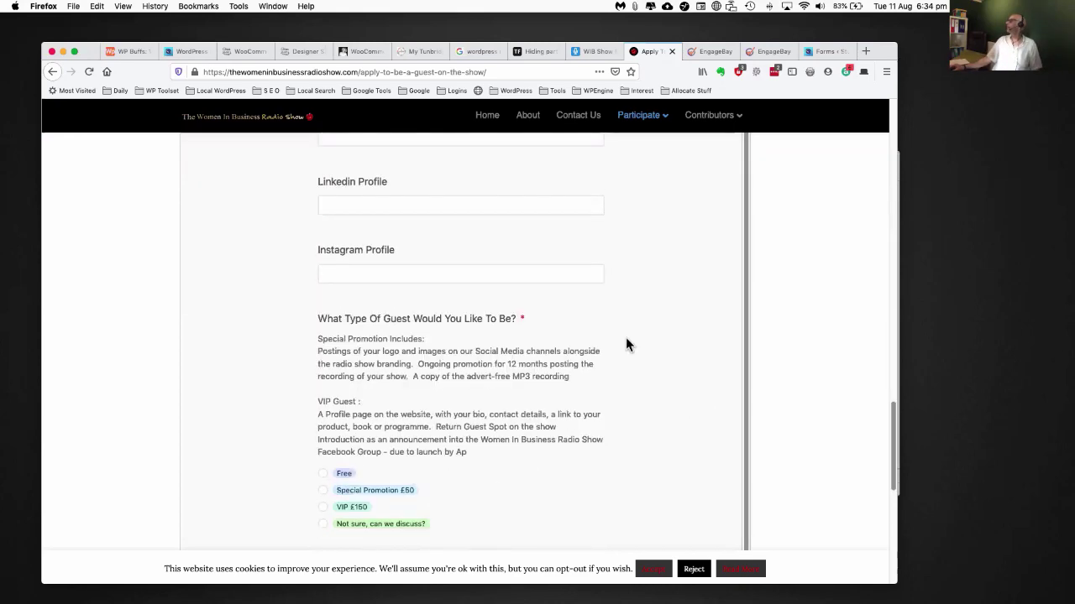
pyautogui.scroll(15, 623, 344)
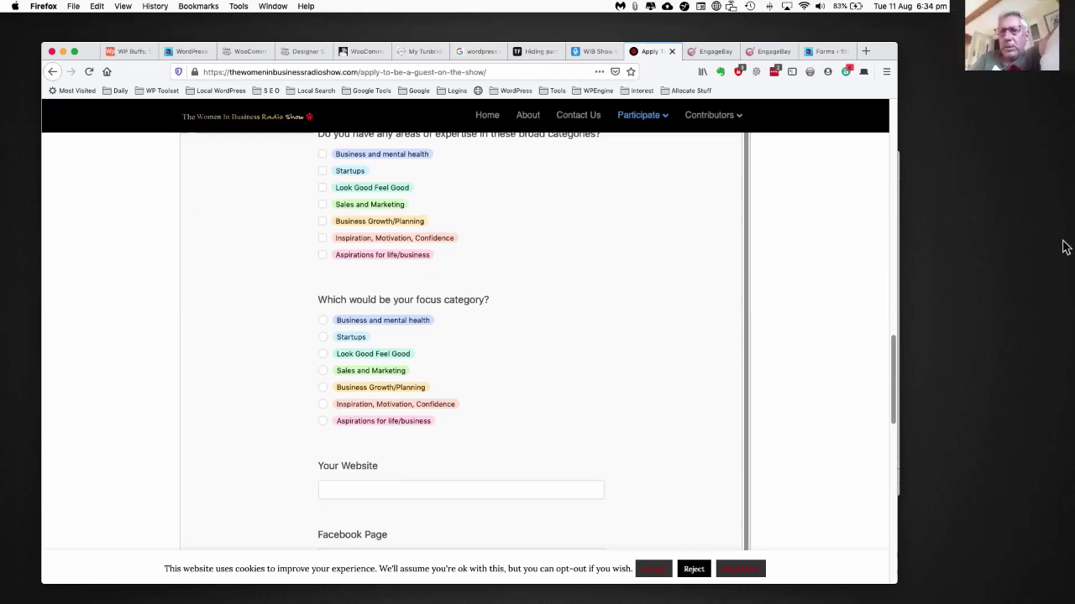
pyautogui.click(594, 52)
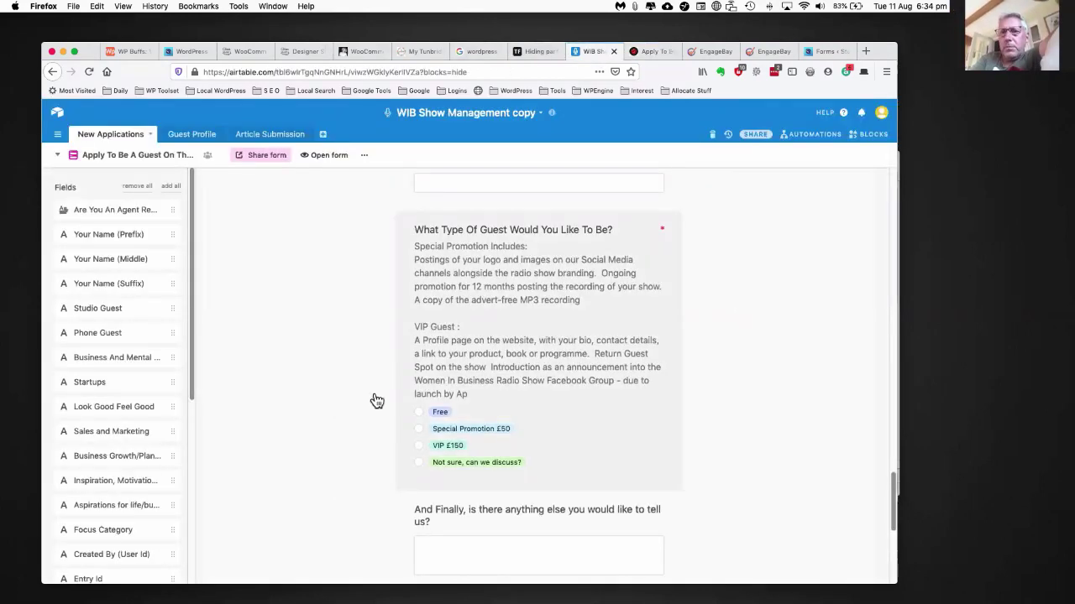
# Switch the New Applications table to Grid view, showing 0 records, then go to EngageBay.
pyautogui.click(53, 155)
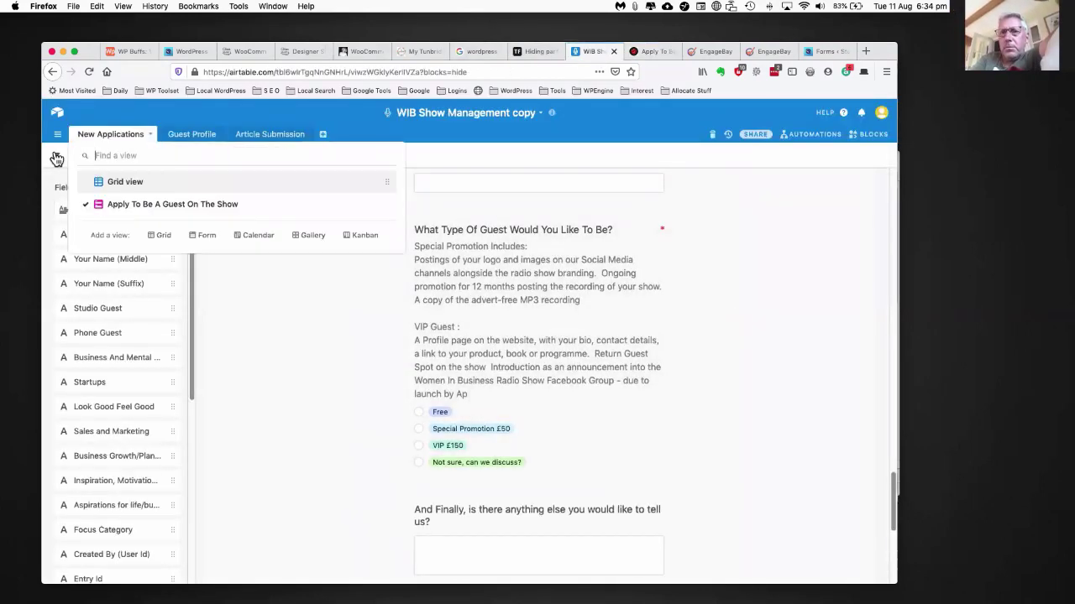
pyautogui.click(111, 179)
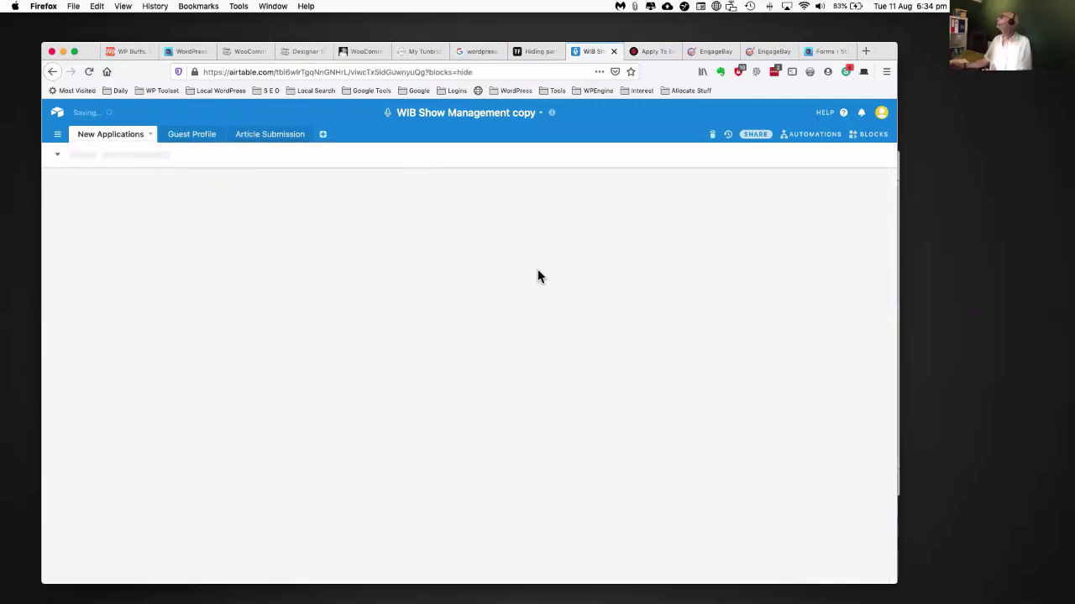
pyautogui.click(704, 52)
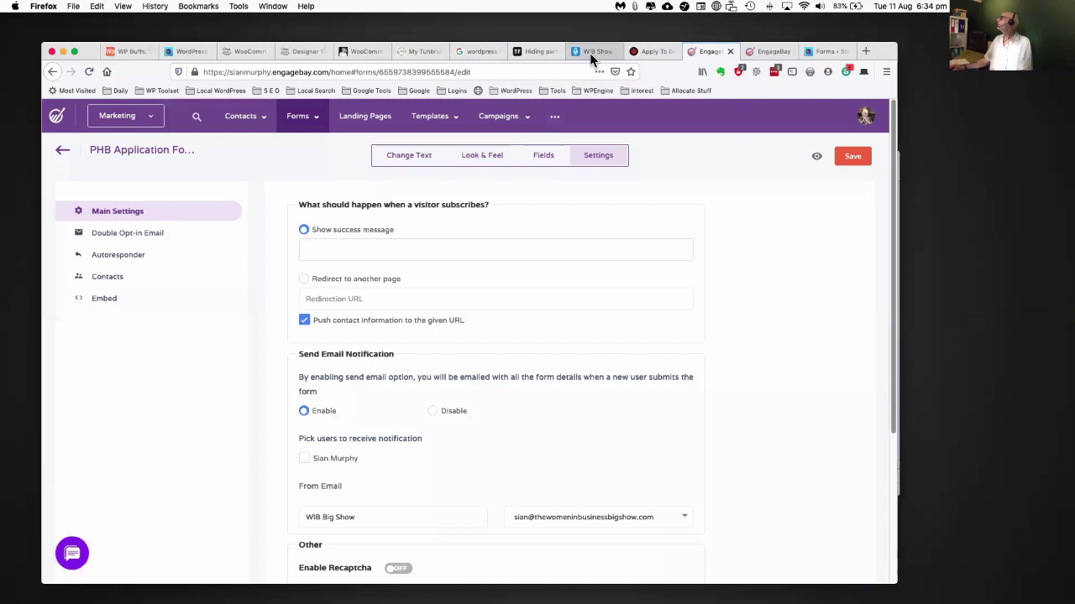
pyautogui.click(593, 52)
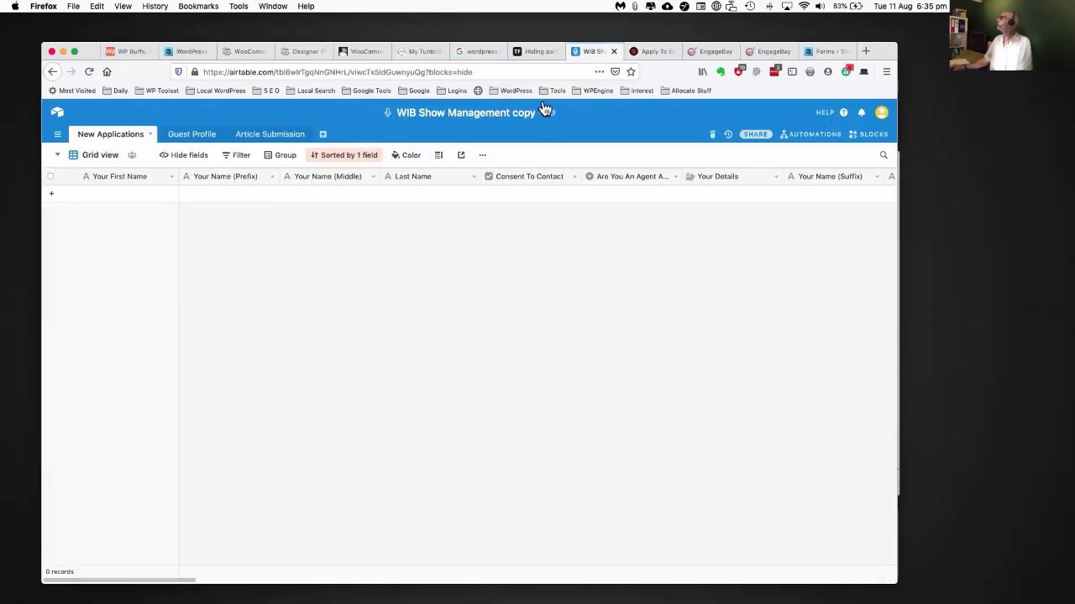
pyautogui.click(707, 50)
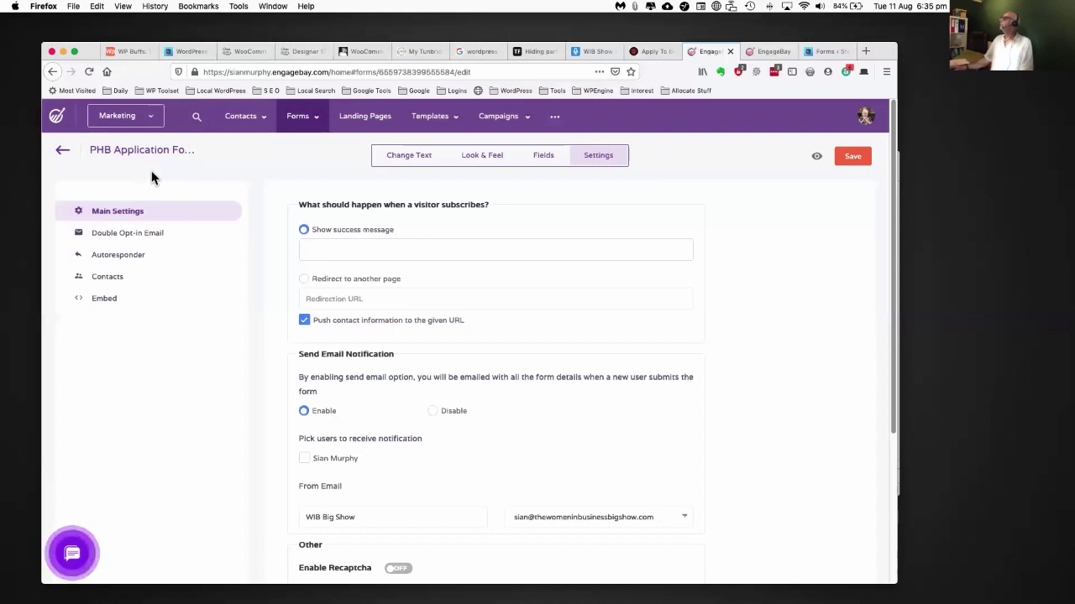
pyautogui.moveTo(239, 126)
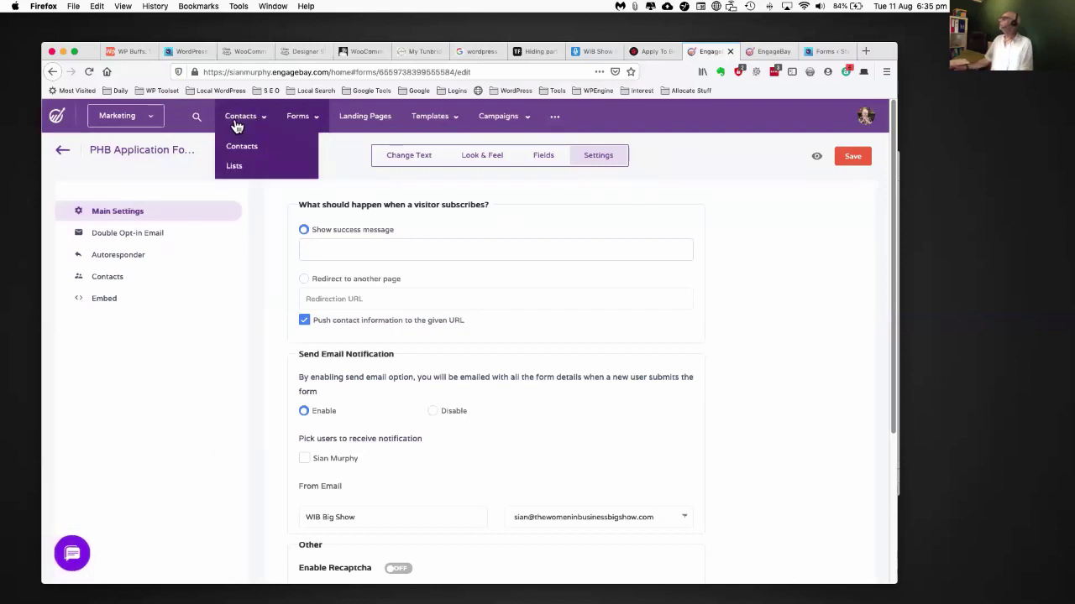
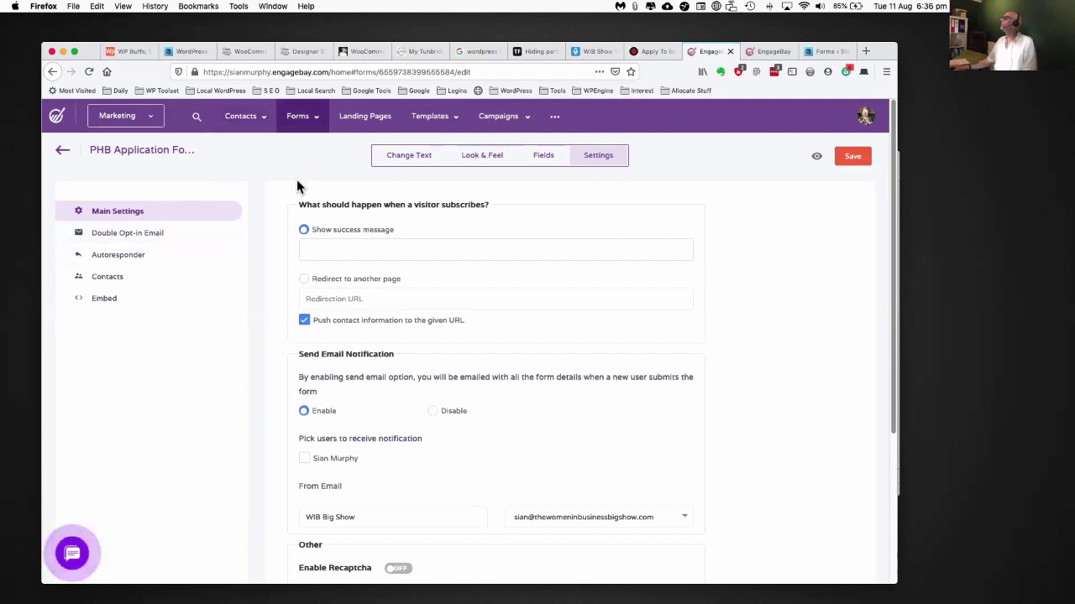
# Leave the PHB Application Form's settings and go back to the Inline Forms list.
pyautogui.moveTo(306, 127)
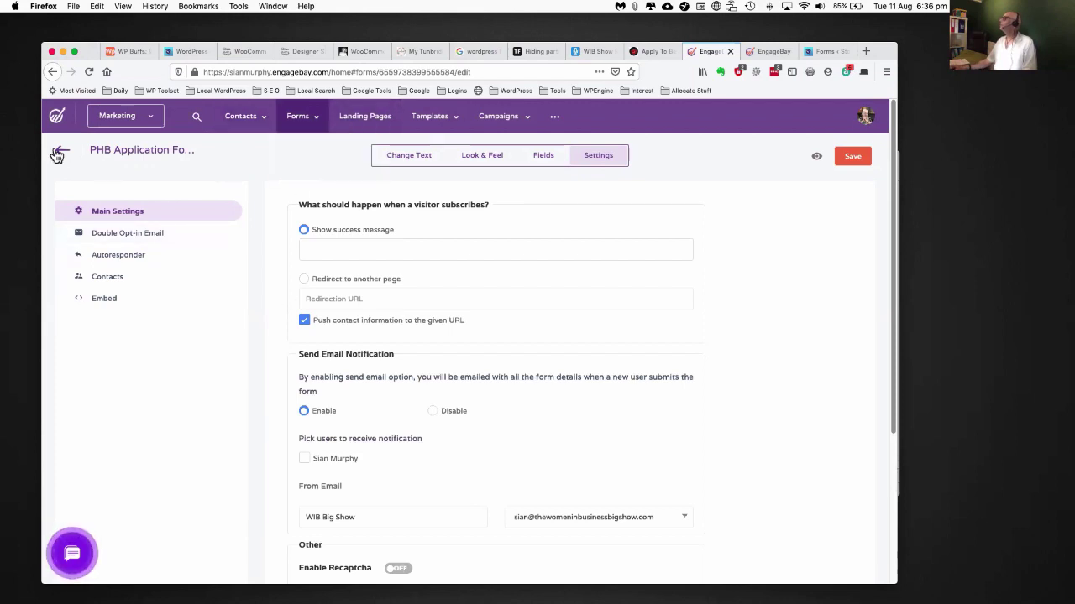
pyautogui.click(57, 155)
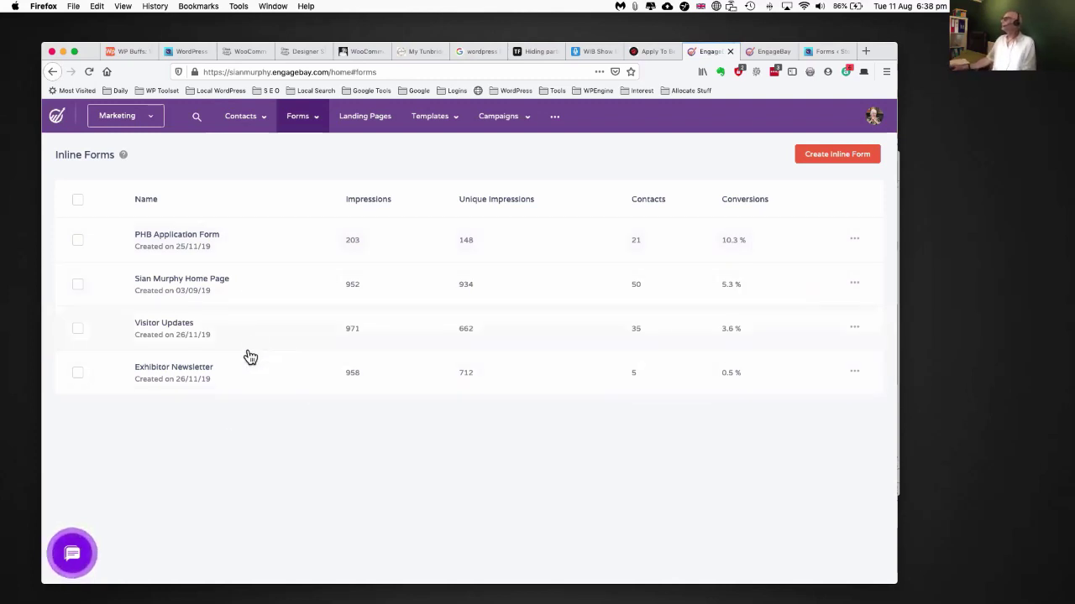
# Open the PHB Application Form from the Inline Forms list in the form editor.
pyautogui.click(199, 244)
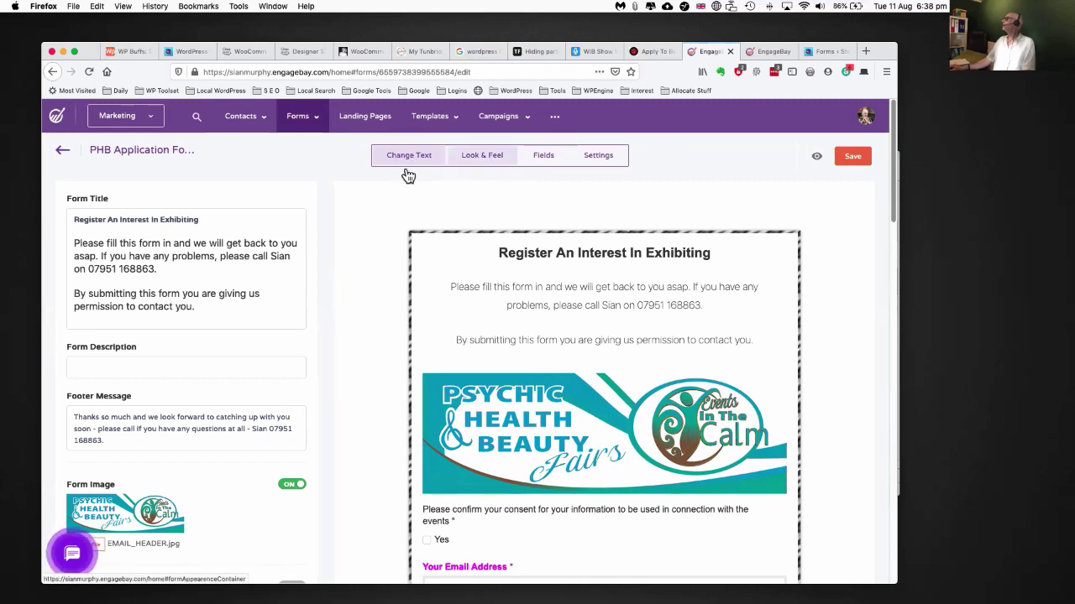
# Check the form's Look & Feel font and colour settings, then show its Fields list.
pyautogui.click(473, 158)
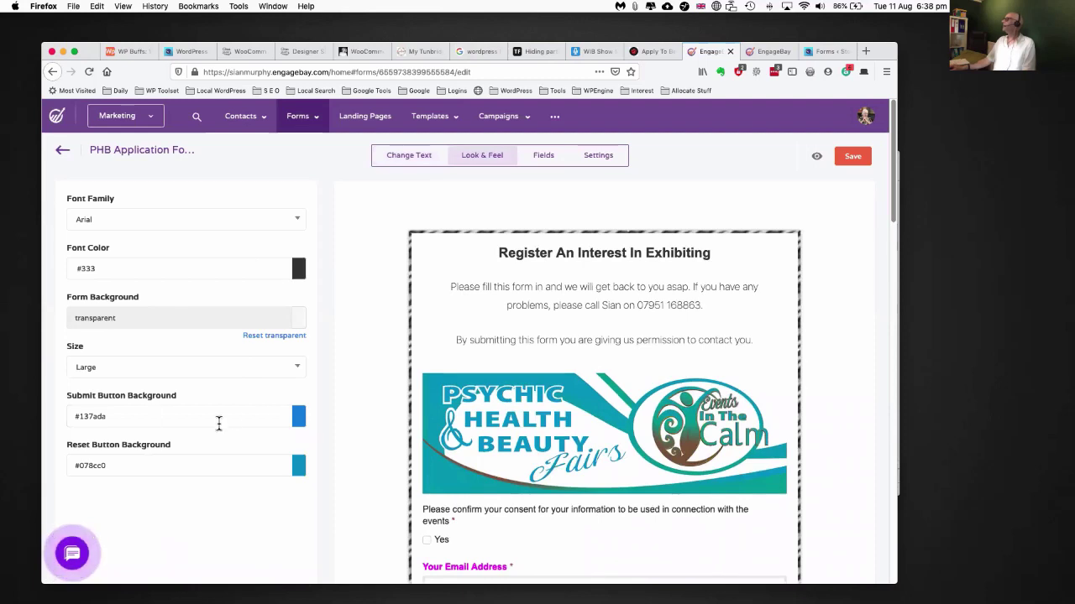
pyautogui.click(541, 157)
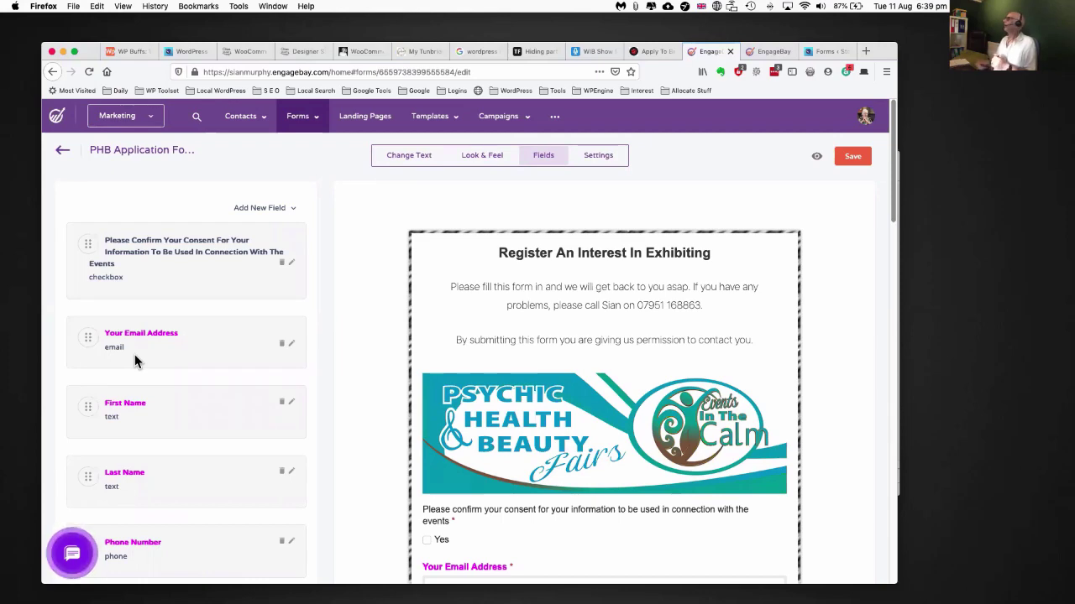
pyautogui.scroll(-4, 659, 345)
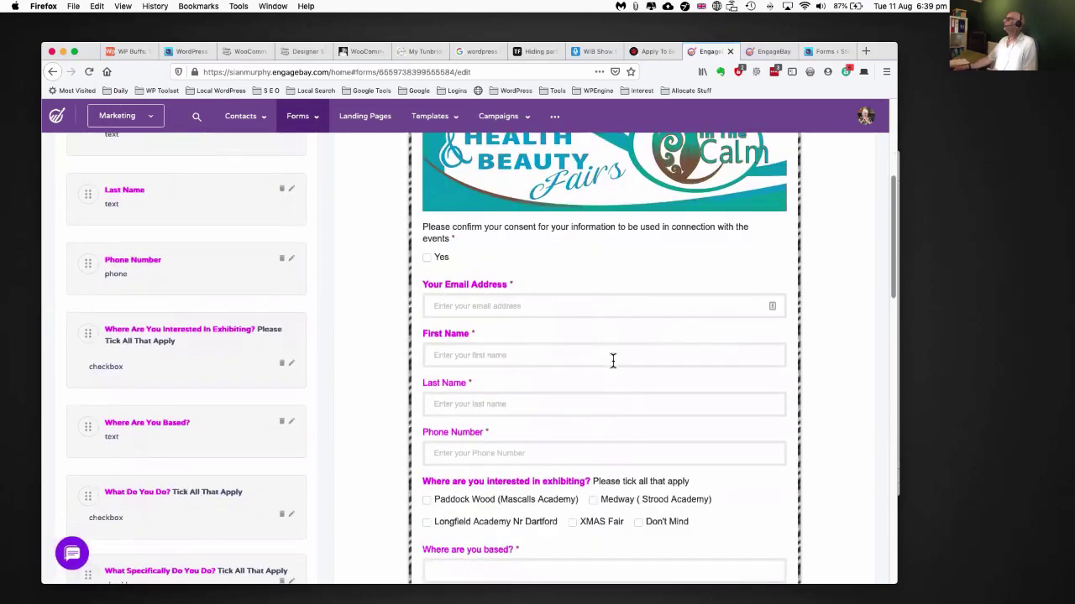
pyautogui.scroll(-2, 614, 374)
pyautogui.scroll(1, 631, 412)
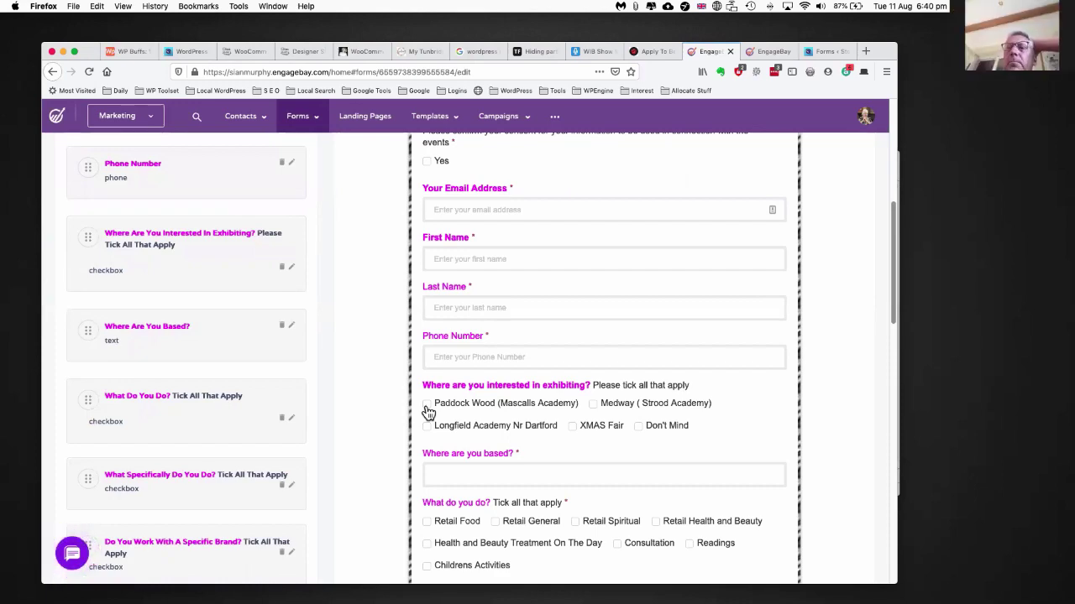
pyautogui.scroll(-5, 552, 401)
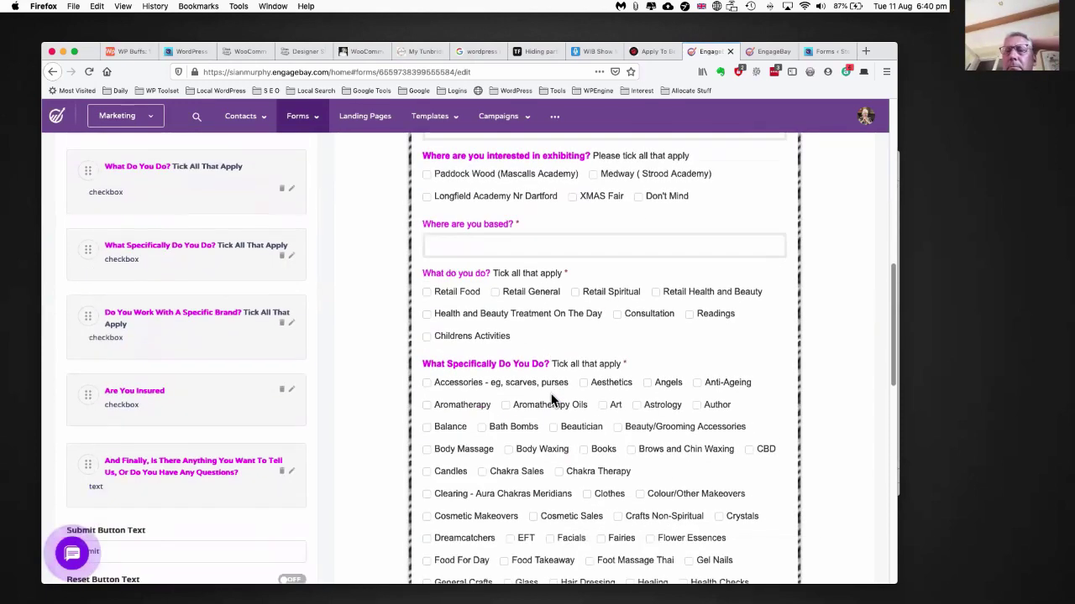
pyautogui.scroll(-2, 546, 396)
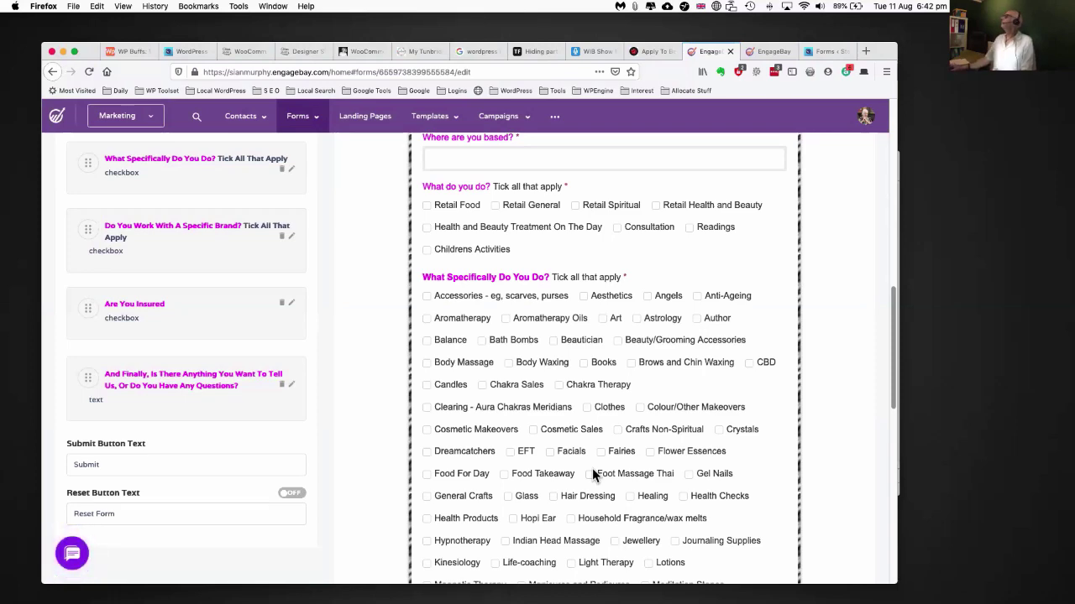
pyautogui.scroll(10, 593, 475)
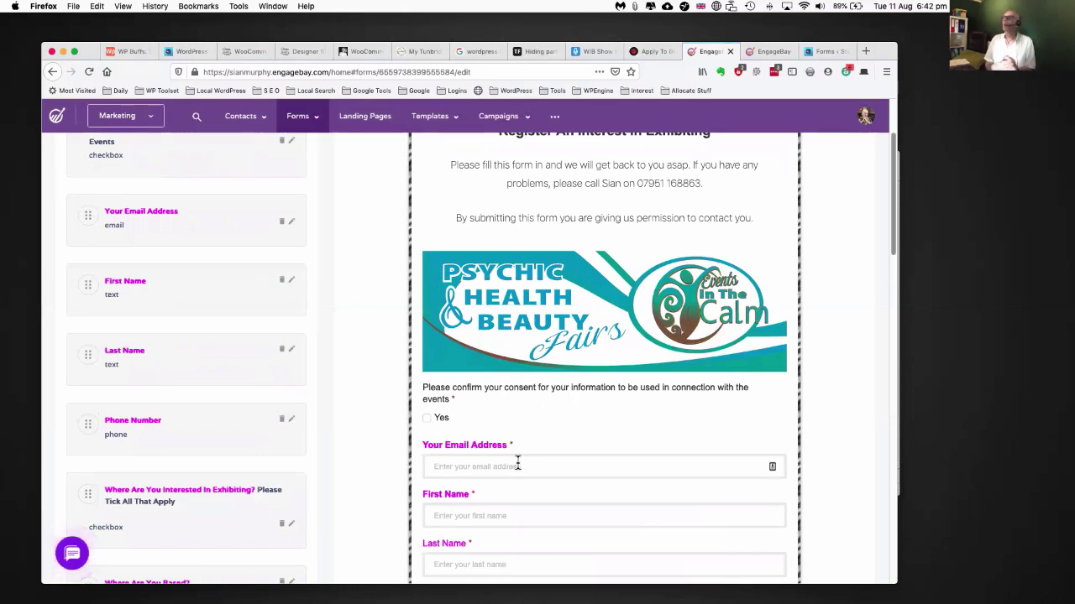
pyautogui.scroll(-5, 642, 414)
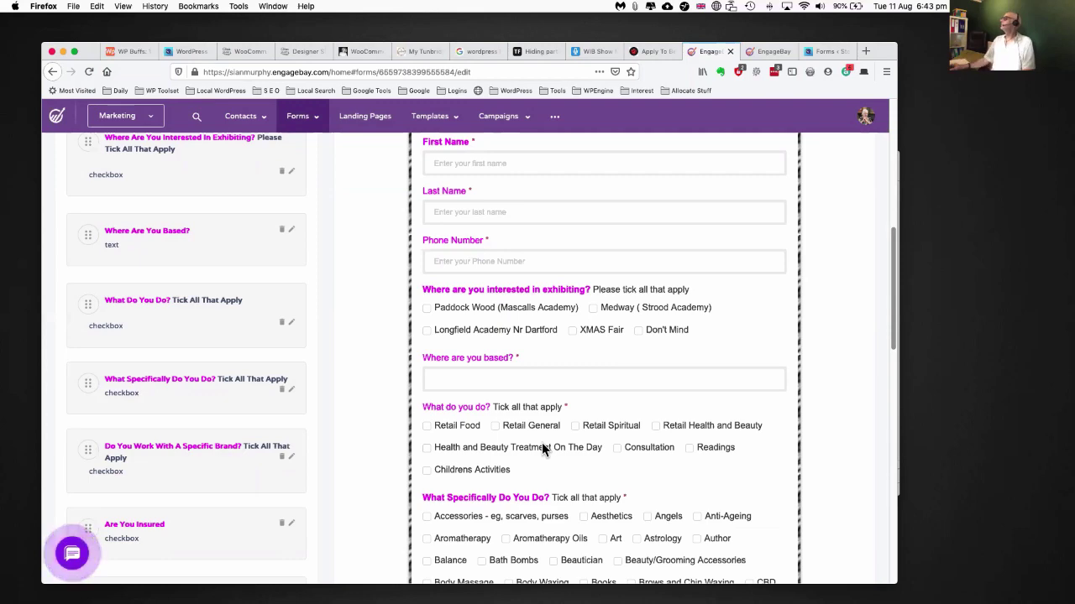
pyautogui.scroll(-5, 592, 280)
pyautogui.scroll(-6, 540, 391)
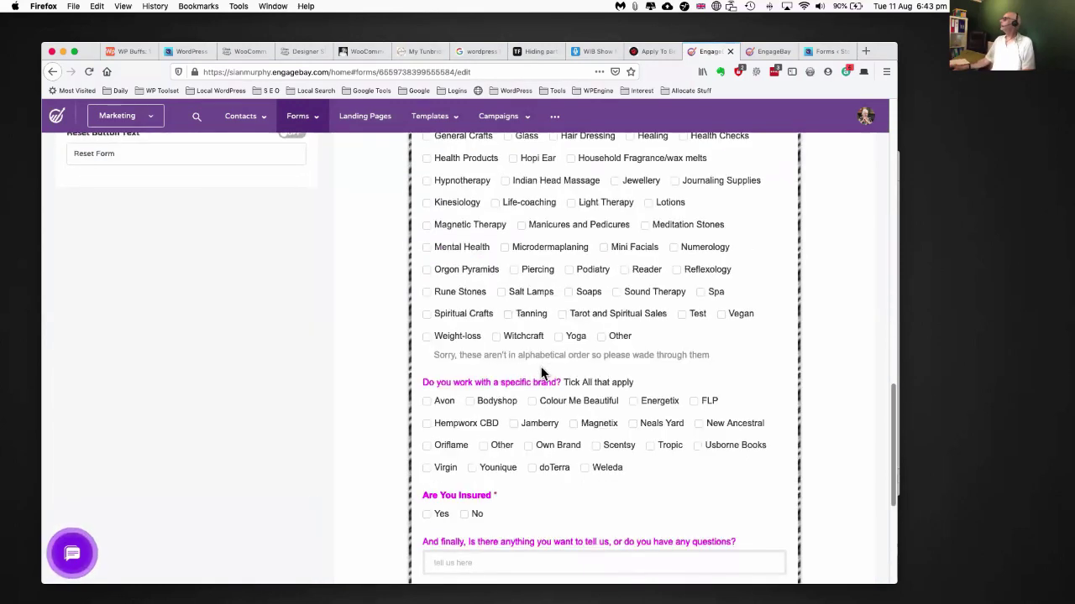
pyautogui.scroll(18, 576, 394)
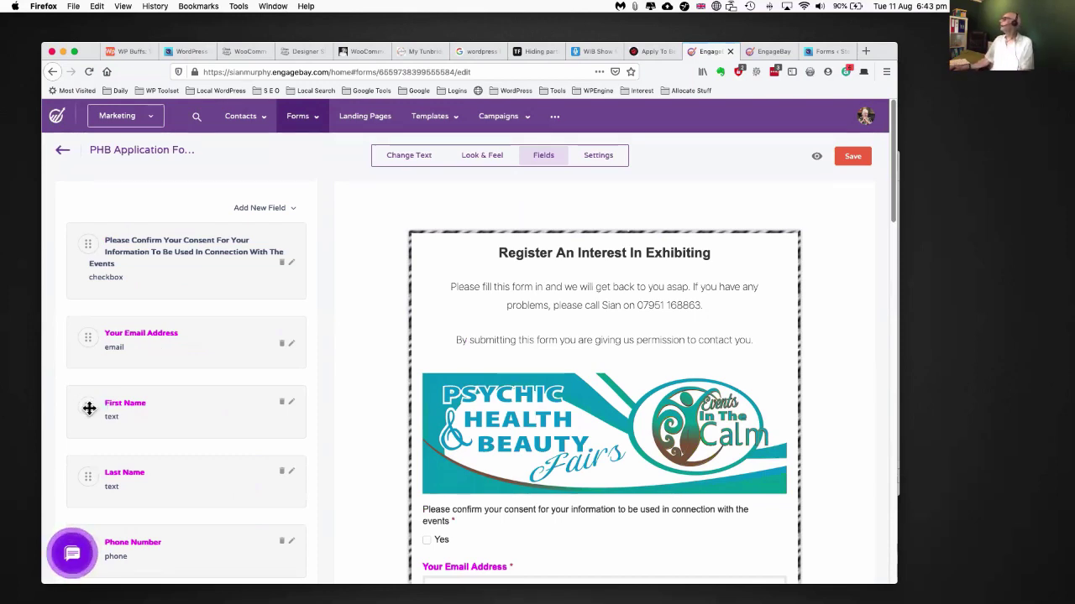
pyautogui.moveTo(89, 409)
pyautogui.mouseDown()
pyautogui.moveTo(96, 327)
pyautogui.moveTo(88, 426)
pyautogui.moveTo(89, 395)
pyautogui.moveTo(91, 410)
pyautogui.mouseUp()
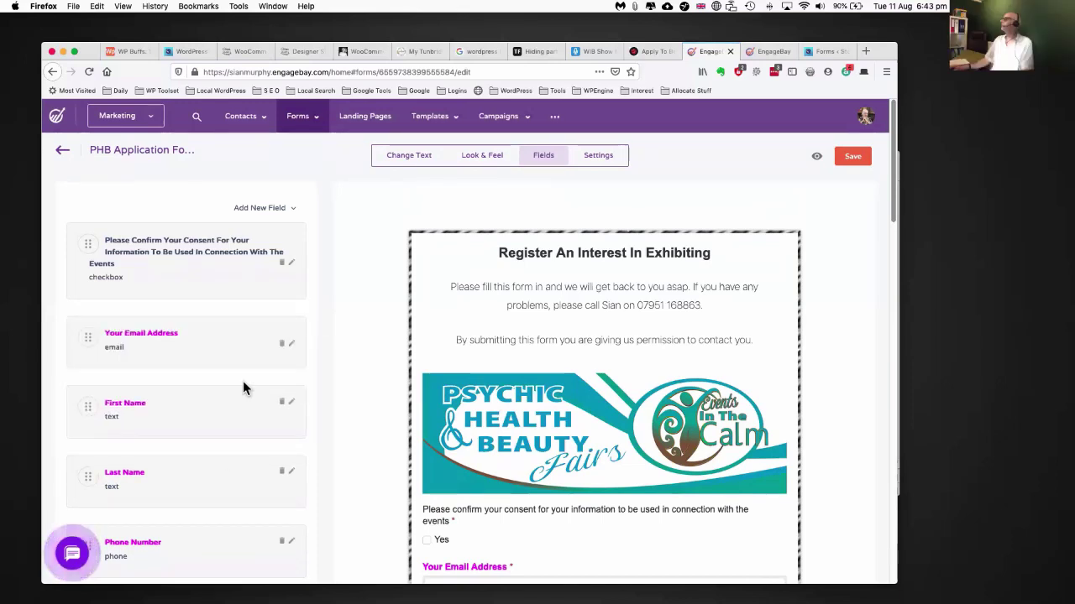
pyautogui.scroll(-1, 242, 388)
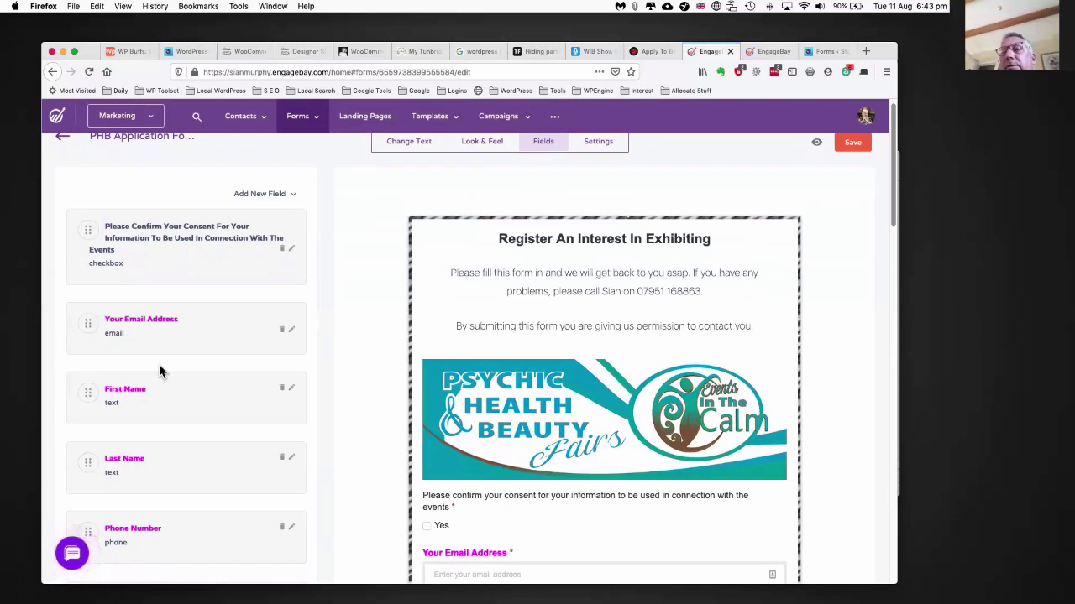
# Copy the form's one-line embed code from its settings and return to the WordPress form editor.
pyautogui.click(595, 153)
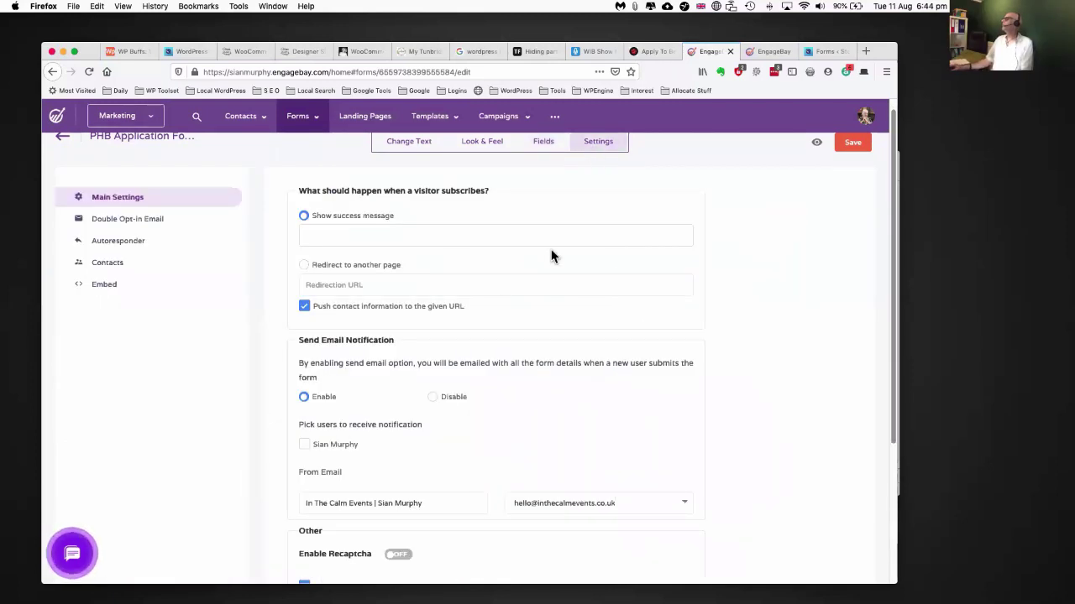
pyautogui.scroll(-1, 569, 260)
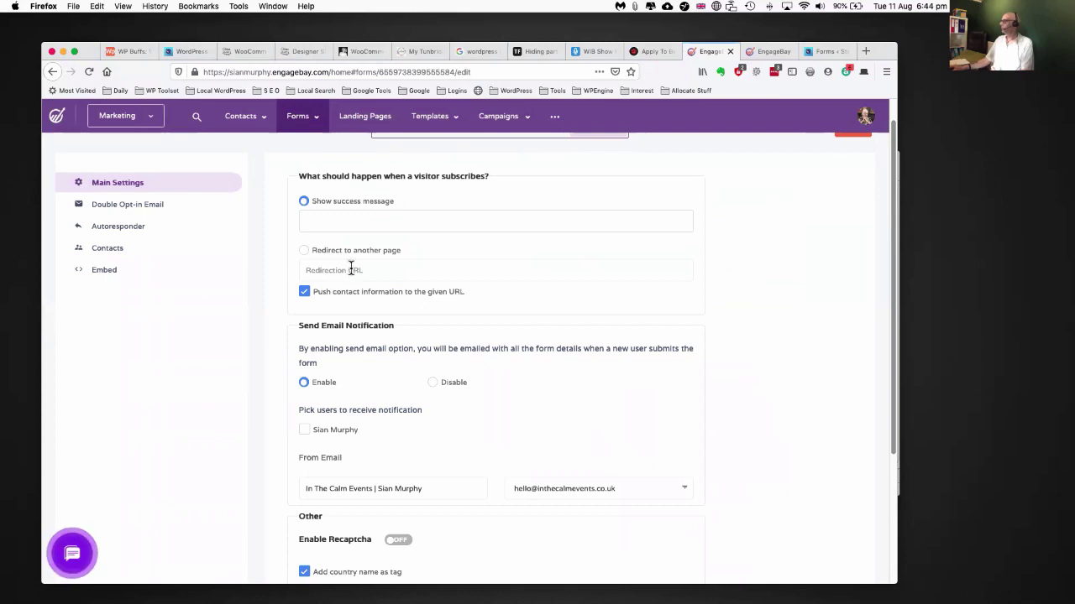
pyautogui.scroll(-1, 351, 268)
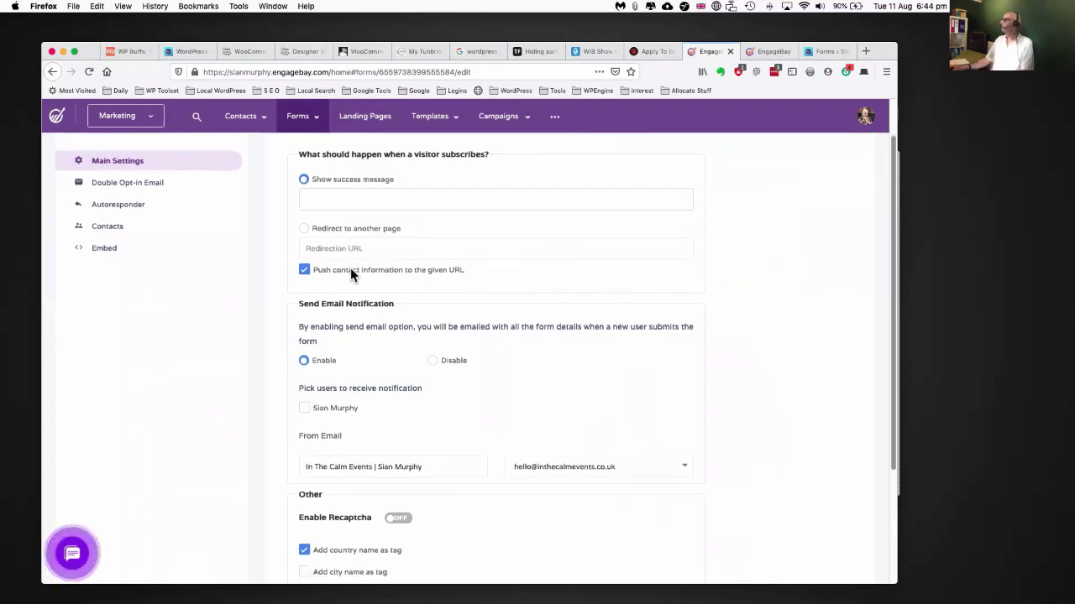
pyautogui.click(94, 254)
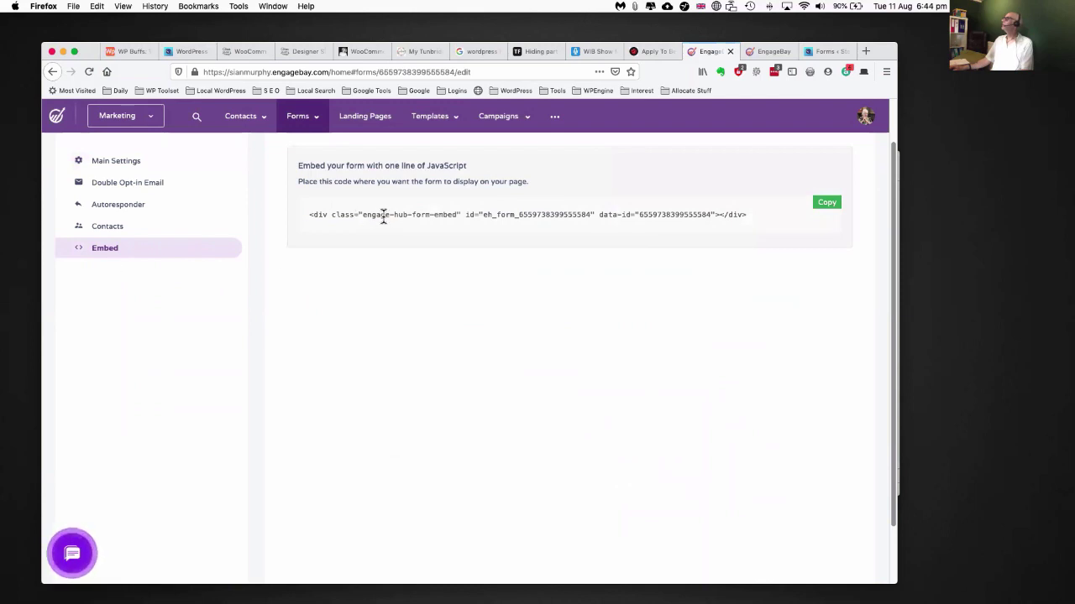
pyautogui.click(830, 212)
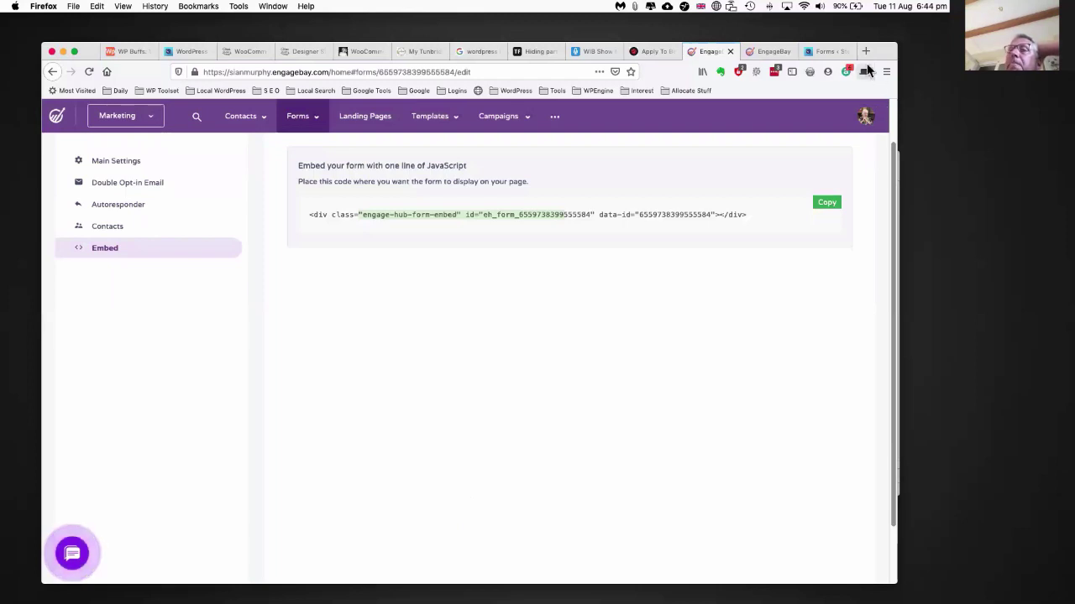
pyautogui.click(826, 51)
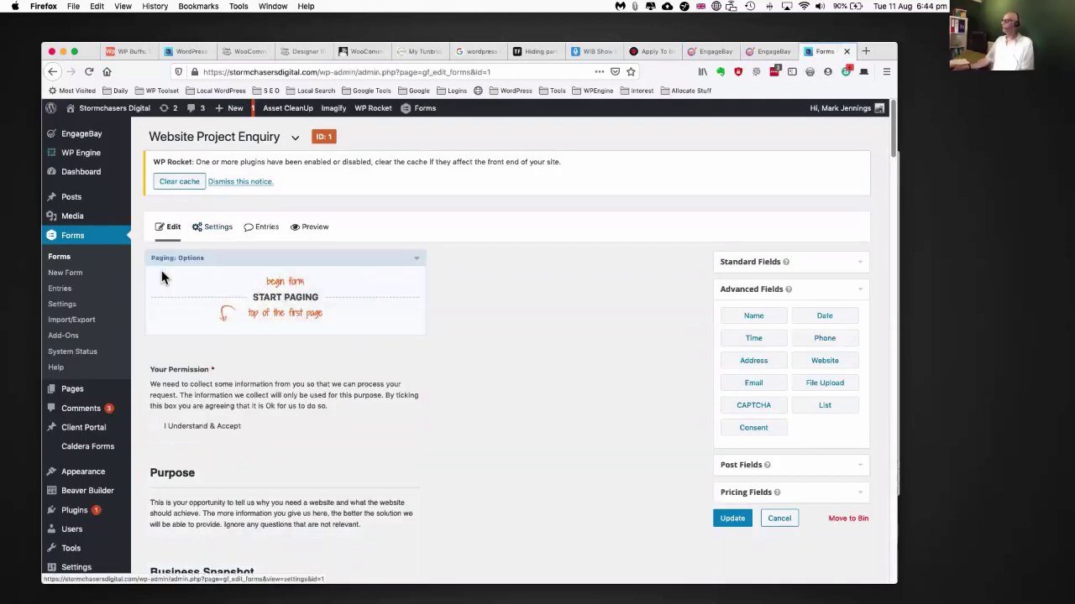
# Open the WordPress Pages list in a new tab, staying on the form editor.
pyautogui.click(69, 390)
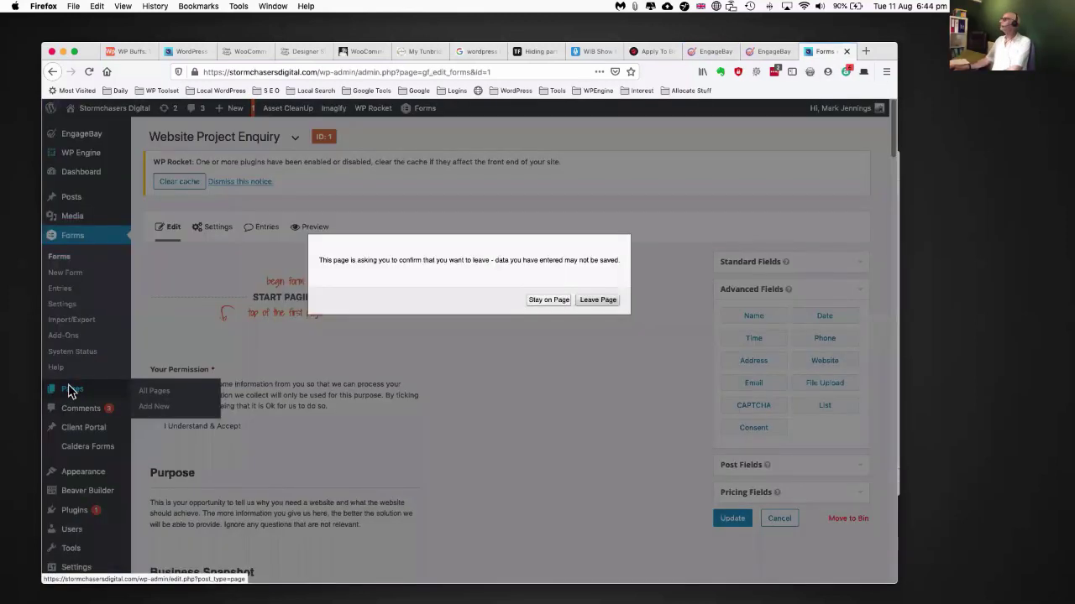
pyautogui.click(548, 300)
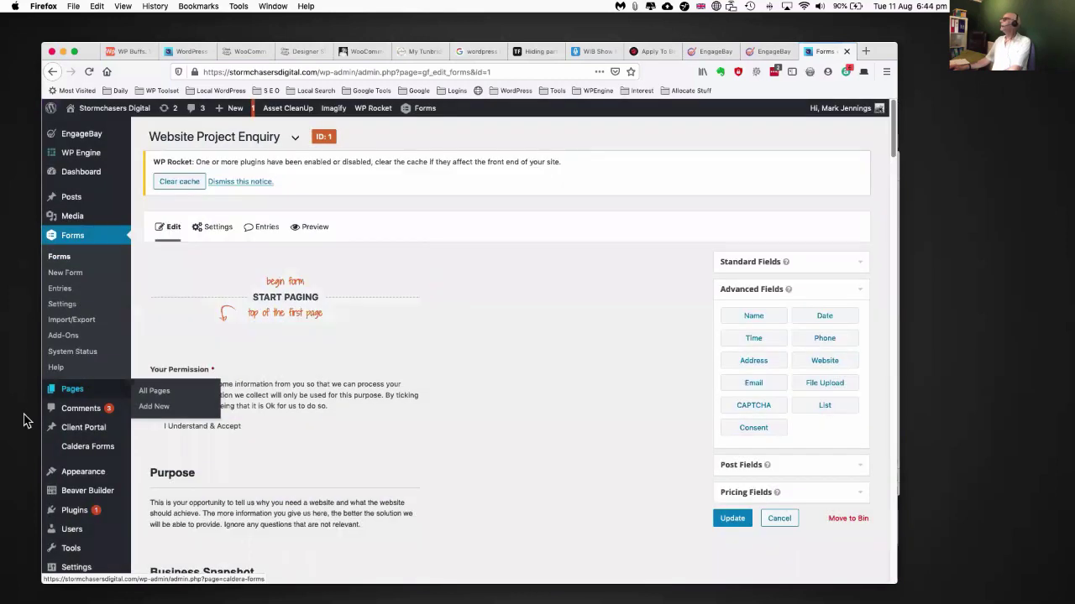
pyautogui.rightClick(141, 383)
pyautogui.click(87, 388)
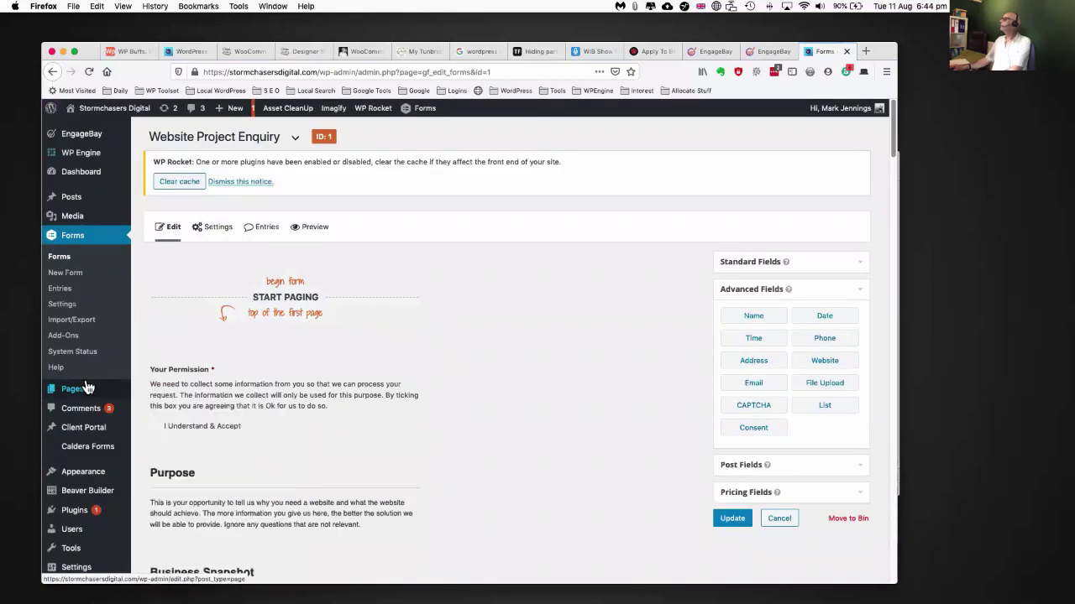
pyautogui.rightClick(86, 388)
pyautogui.click(113, 392)
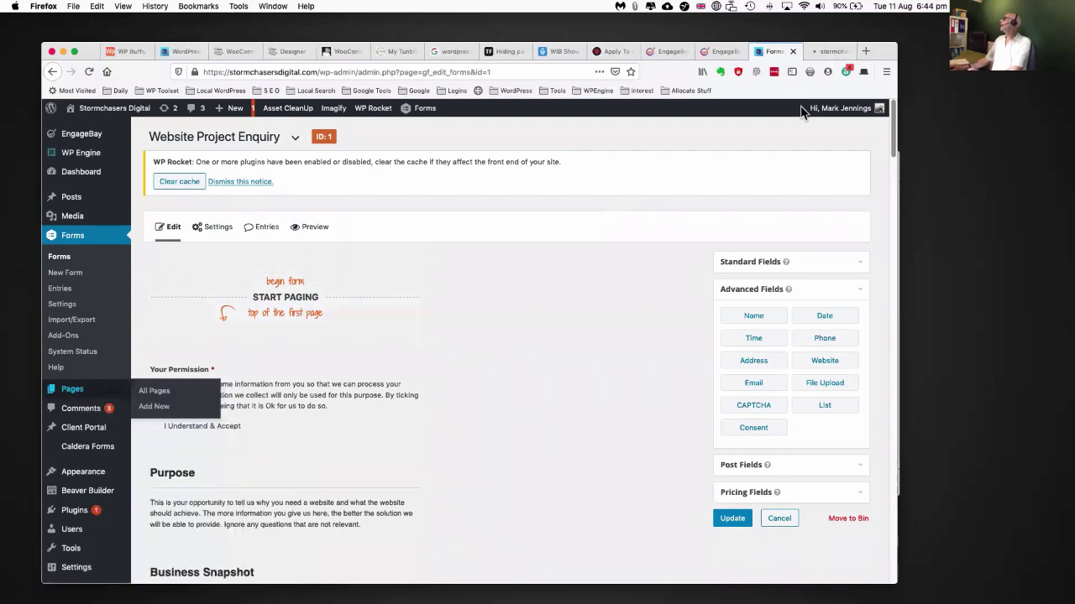
pyautogui.click(825, 53)
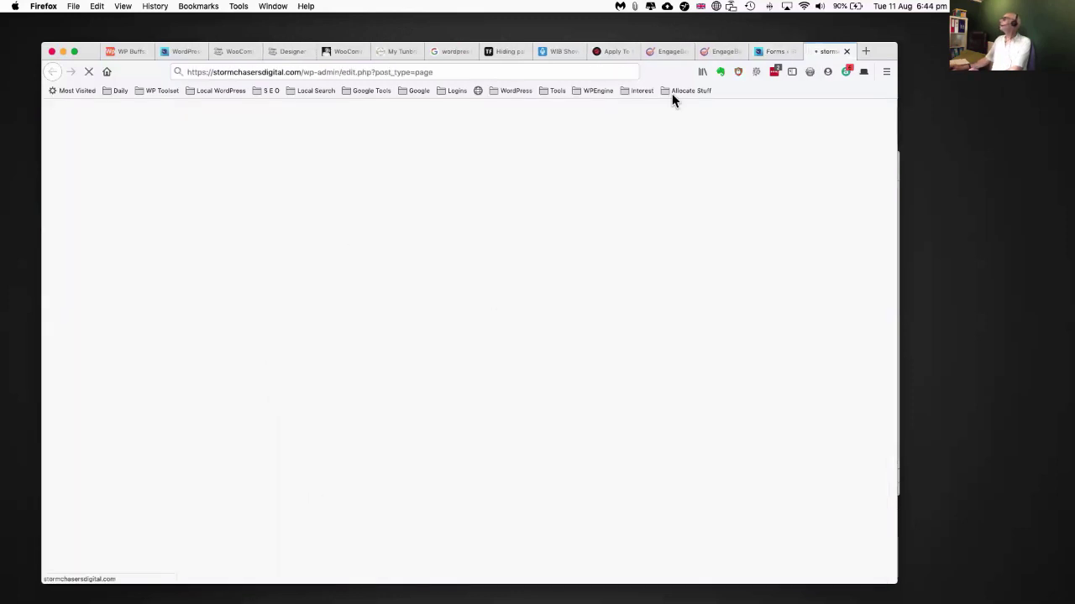
# Close the EngageBay preview tab, recopy the embed code, and view the Pages list.
pyautogui.click(729, 53)
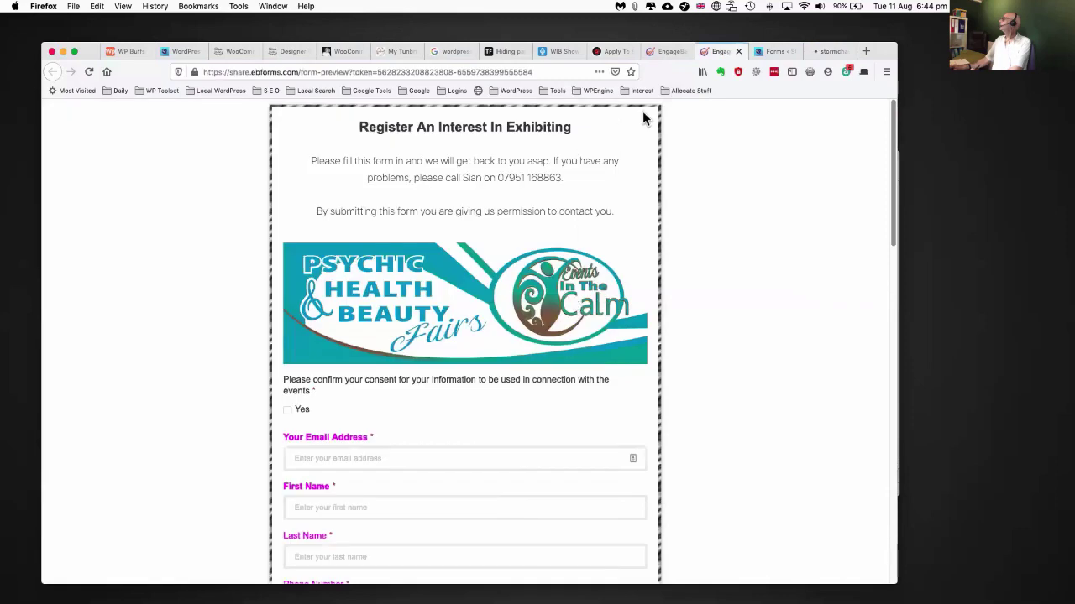
pyautogui.click(739, 51)
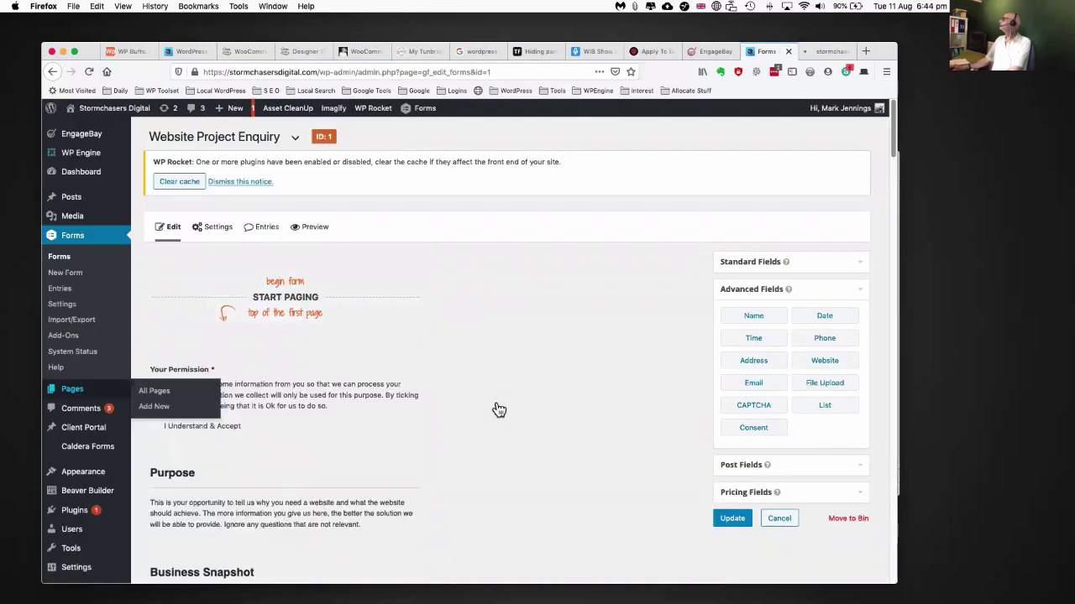
pyautogui.click(709, 51)
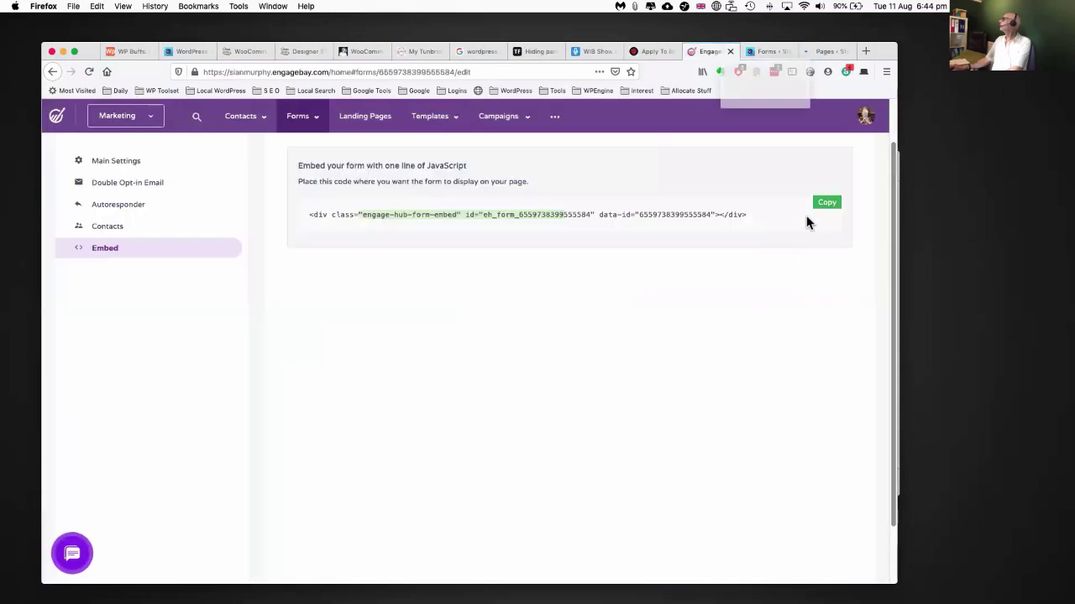
pyautogui.click(828, 203)
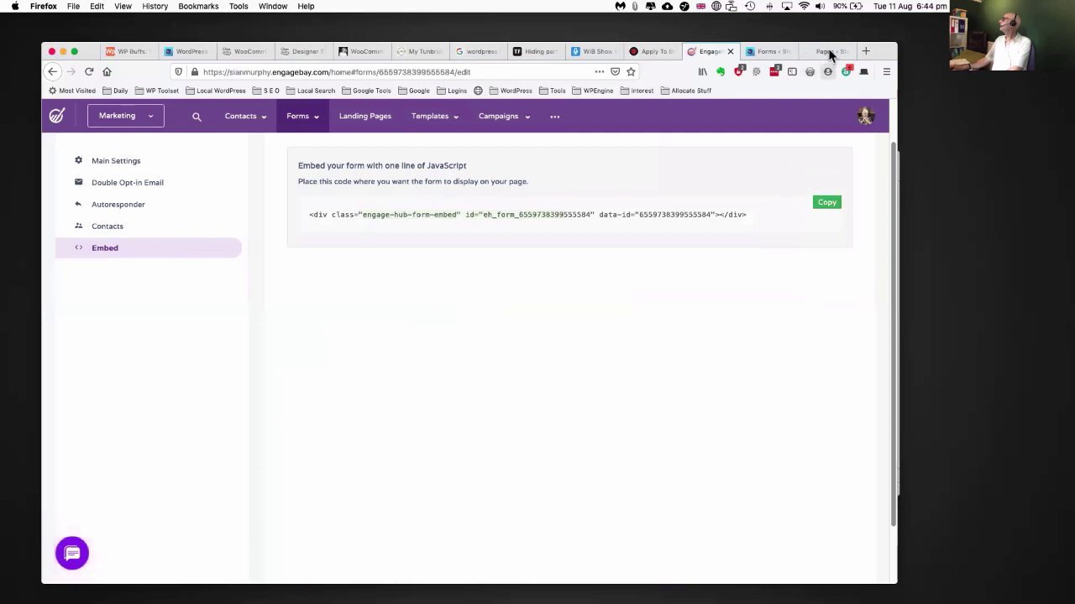
pyautogui.click(827, 51)
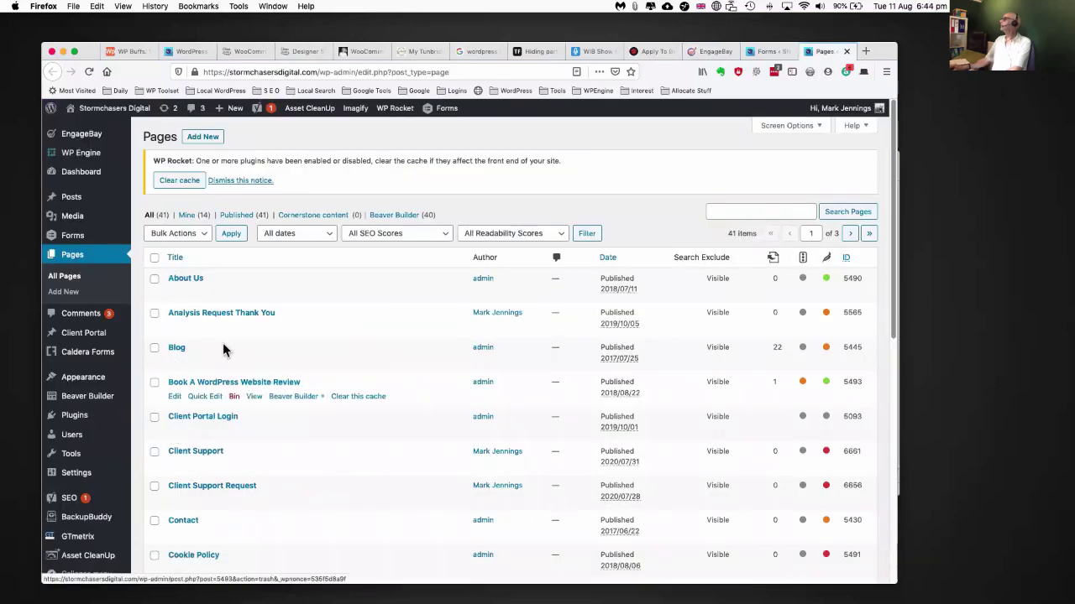
# Open the About Us page and launch Beaver Builder on it.
pyautogui.click(191, 280)
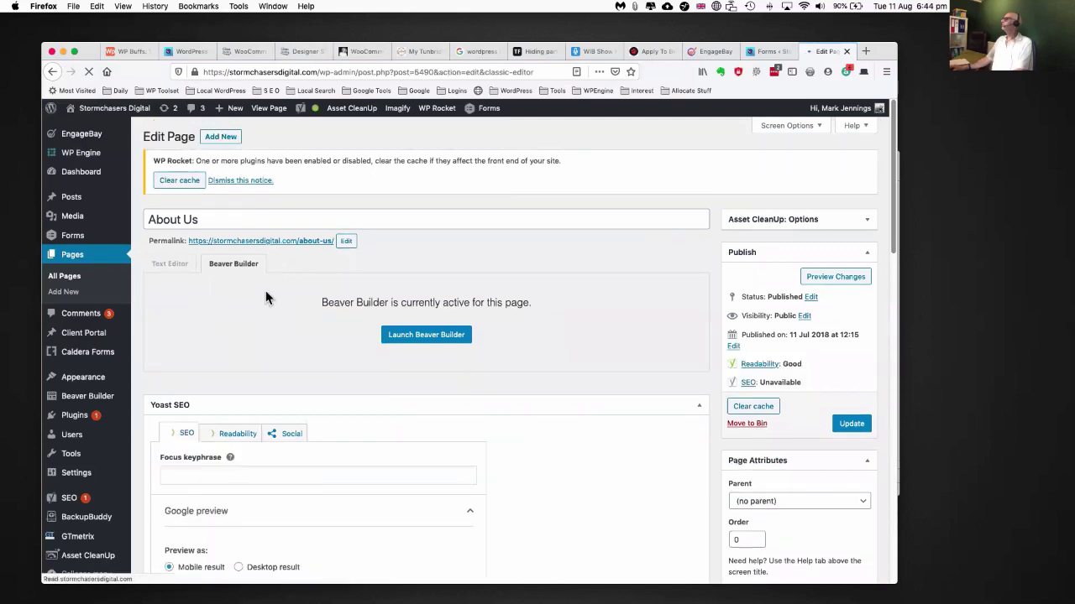
pyautogui.click(438, 339)
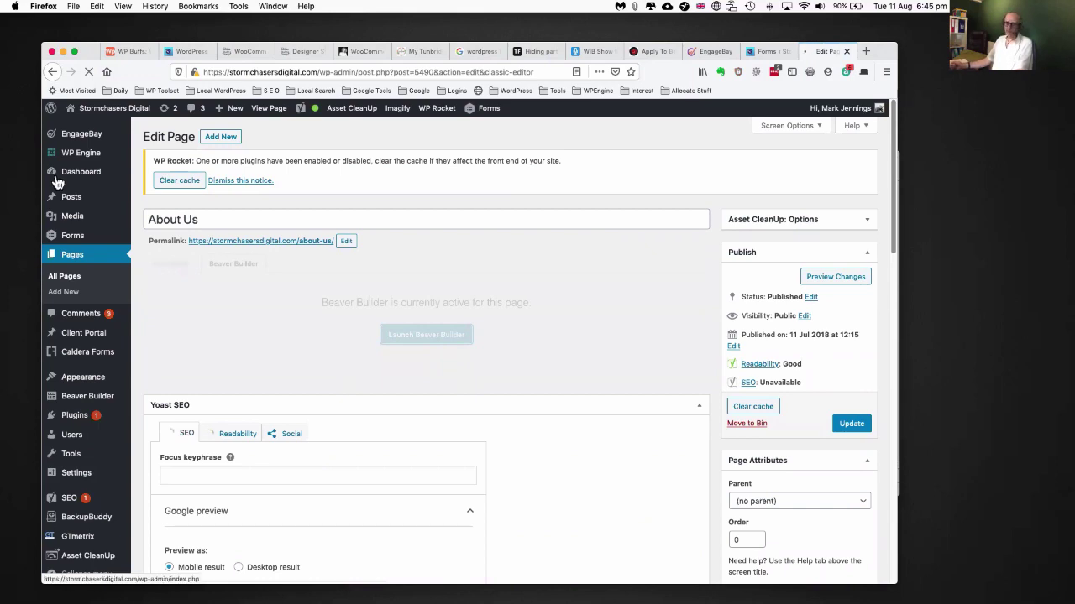
pyautogui.moveTo(55, 181)
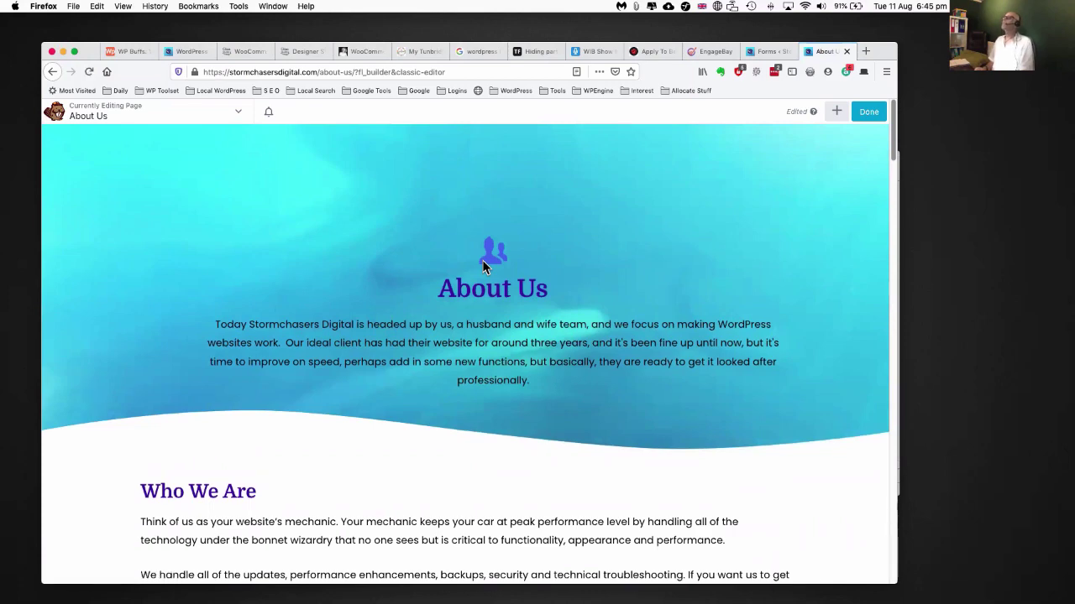
# Drag a Text Editor module from the Modules panel to just below the ROI paragraph.
pyautogui.scroll(-5, 563, 252)
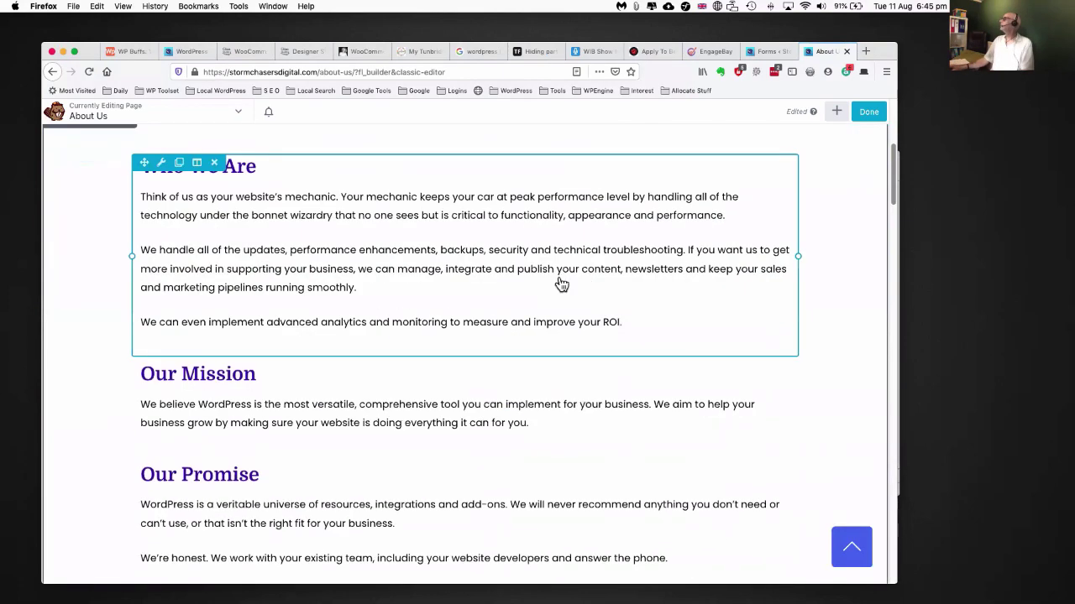
pyautogui.click(836, 111)
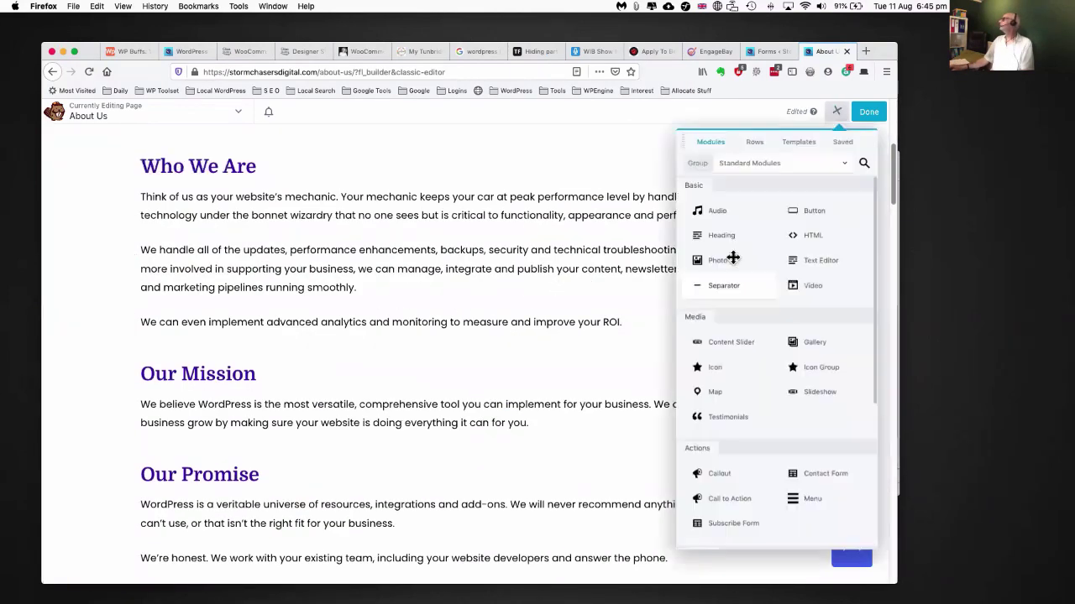
pyautogui.moveTo(811, 268); pyautogui.dragTo(379, 187)
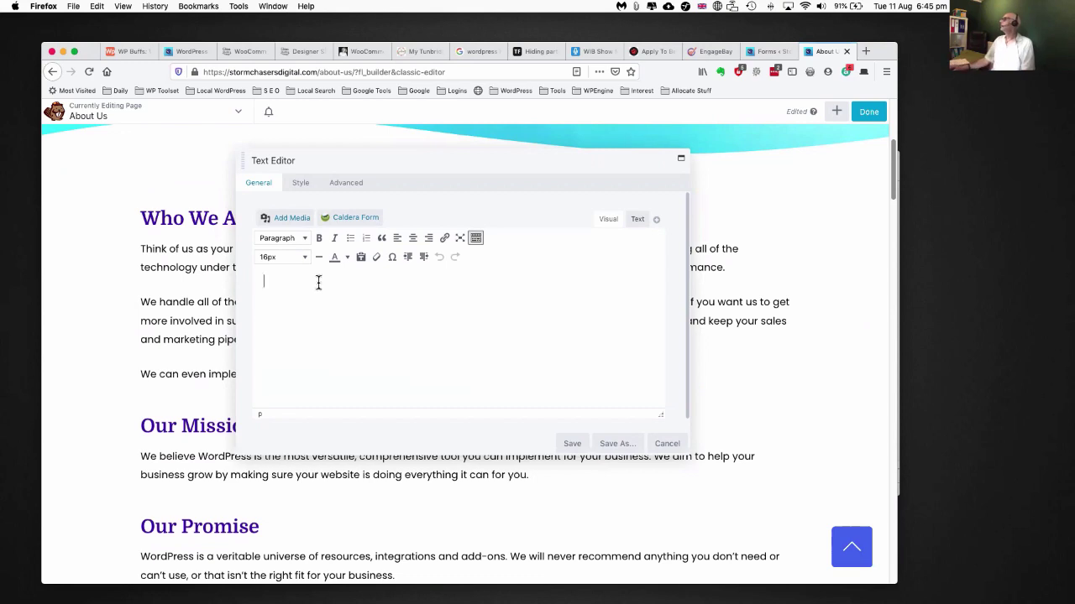
# Save the EngageBay embed code in the new text module and close the Modules panel.
pyautogui.click(319, 283)
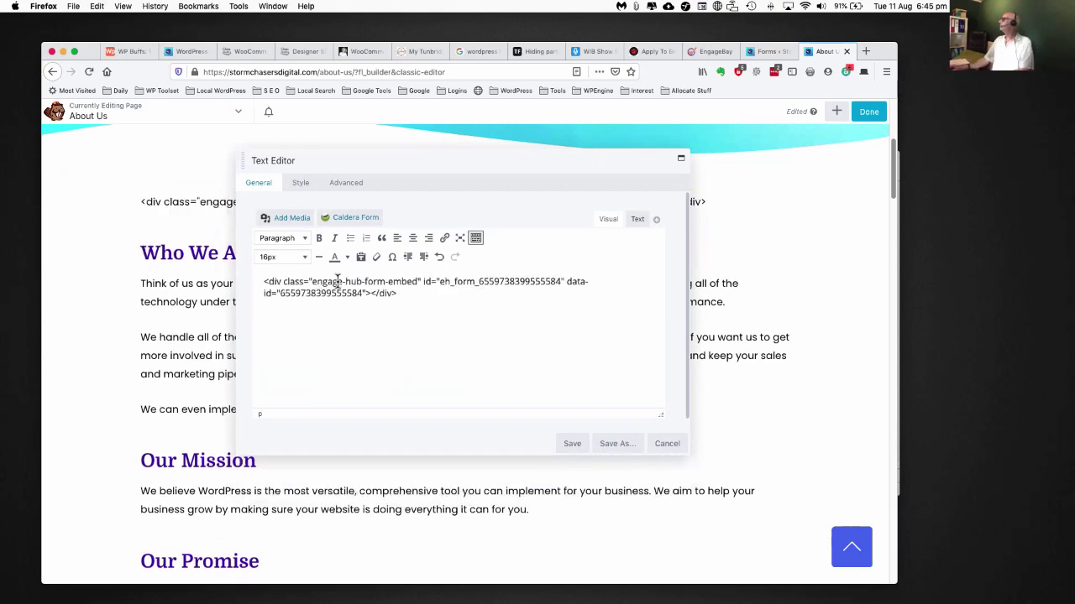
pyautogui.click(566, 443)
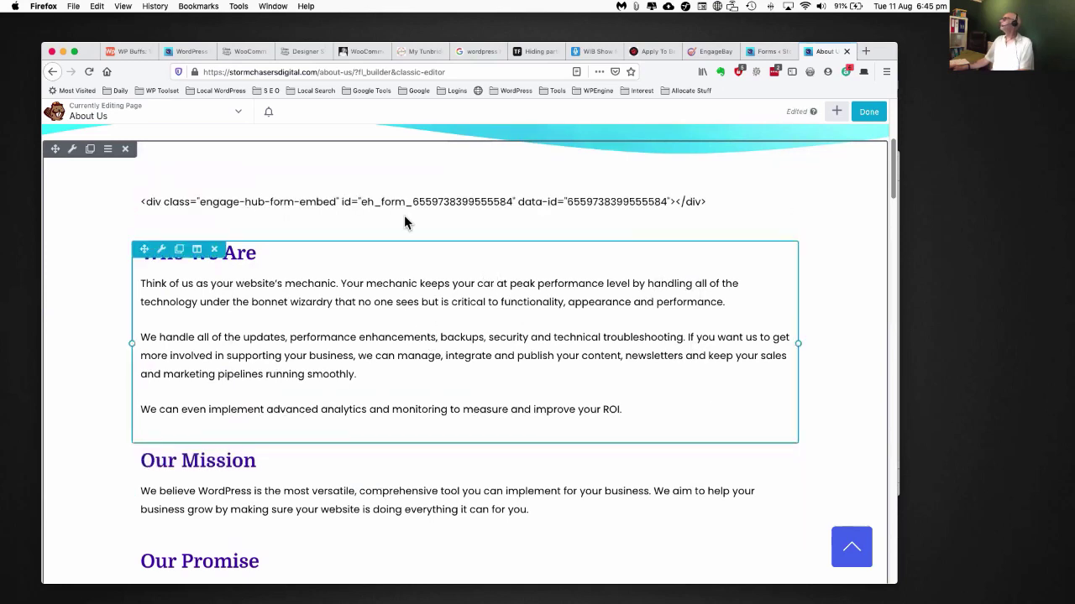
pyautogui.click(268, 211)
pyautogui.click(834, 120)
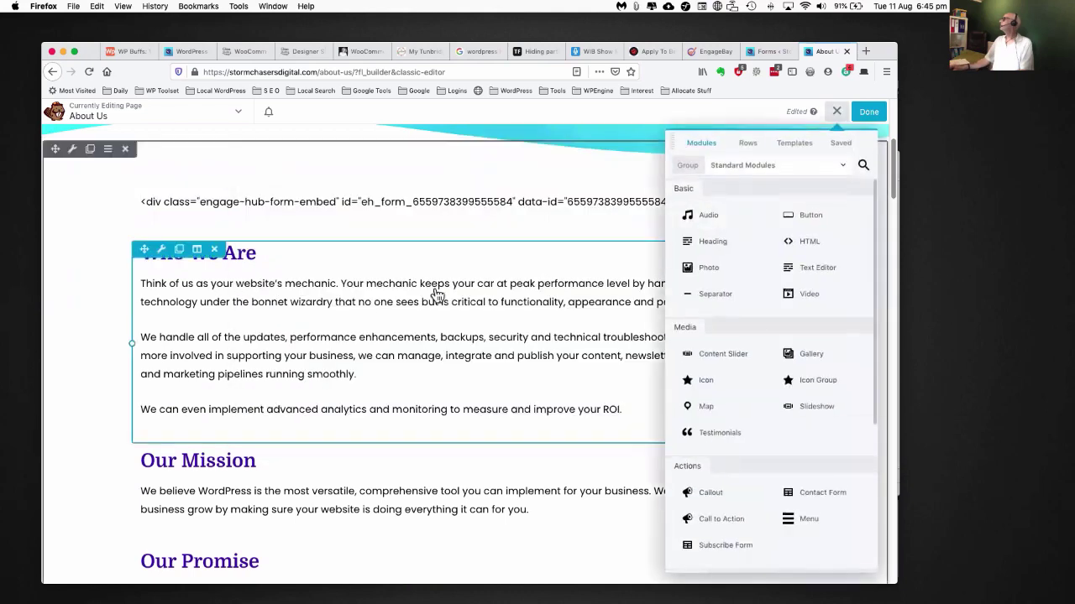
pyautogui.press('super+p')
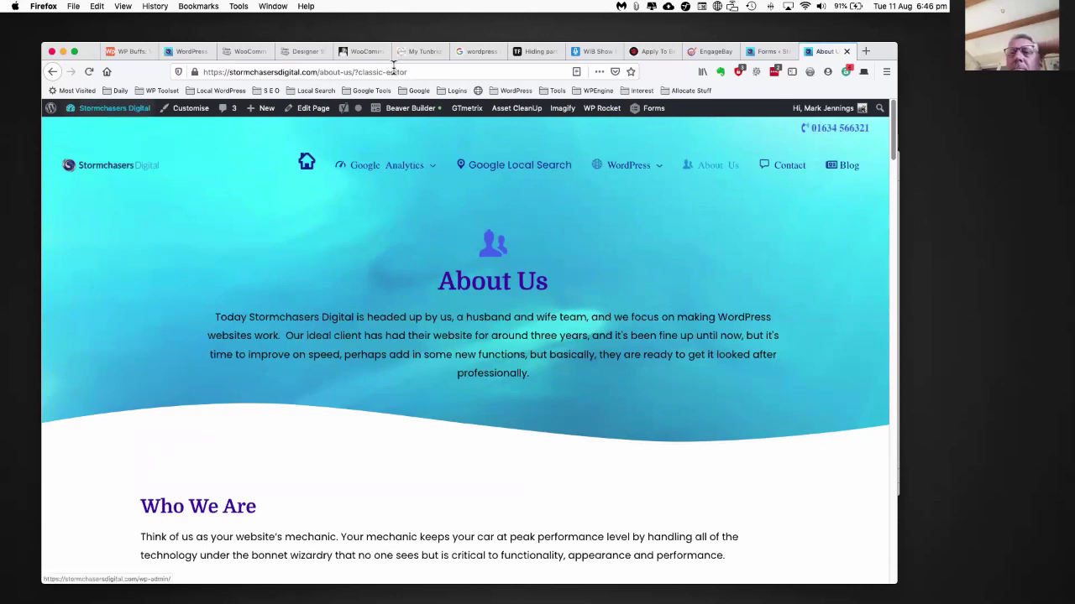
# From the form editor, open Settings > Beaver Builder, choose Stay on Page, then return to EngageBay.
pyautogui.click(766, 52)
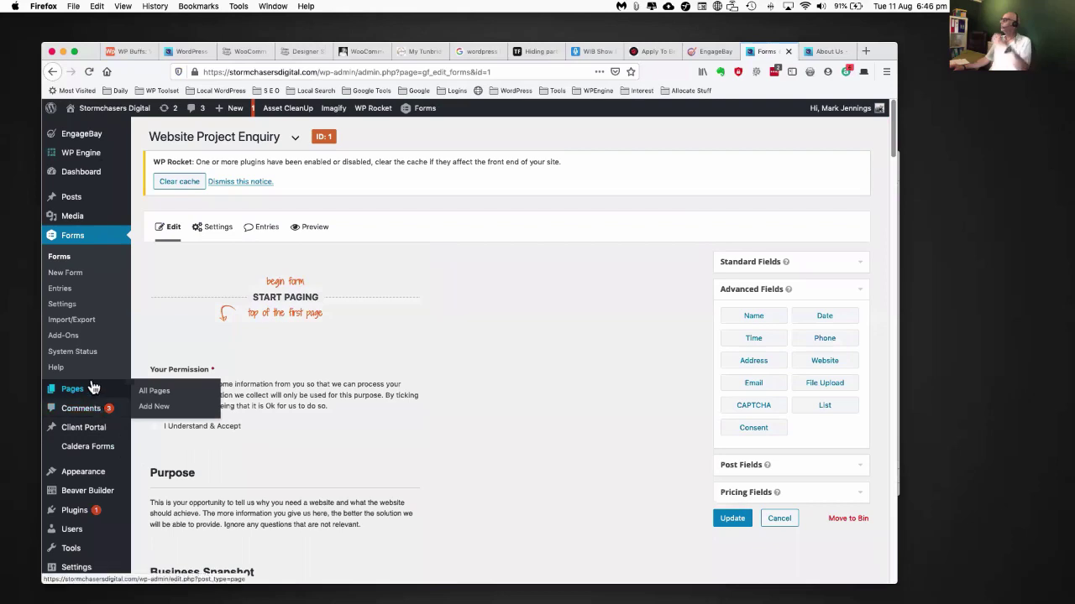
pyautogui.moveTo(84, 494)
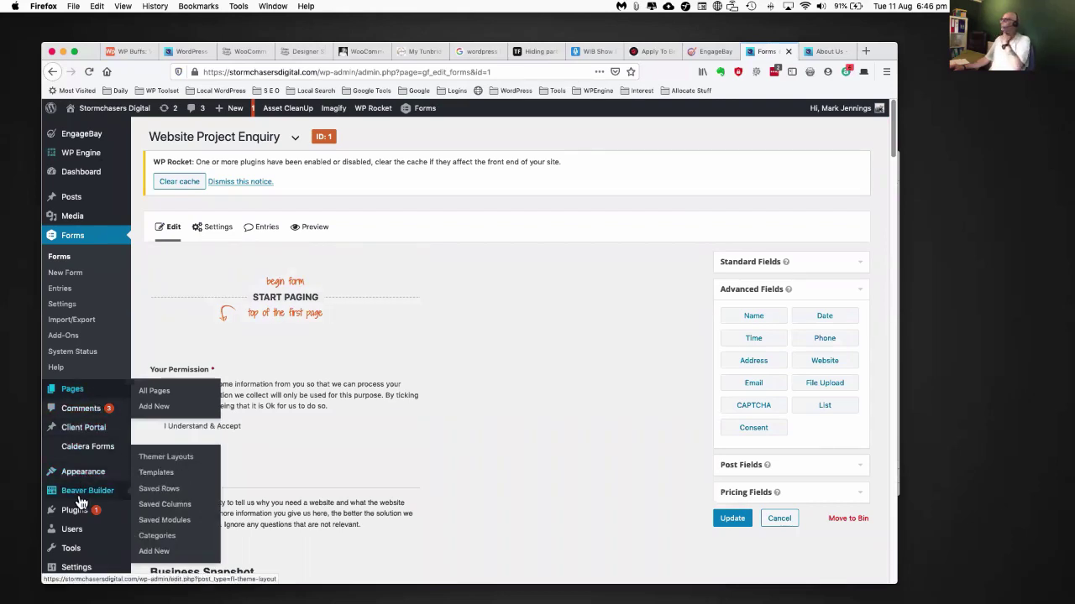
pyautogui.scroll(-2, 79, 502)
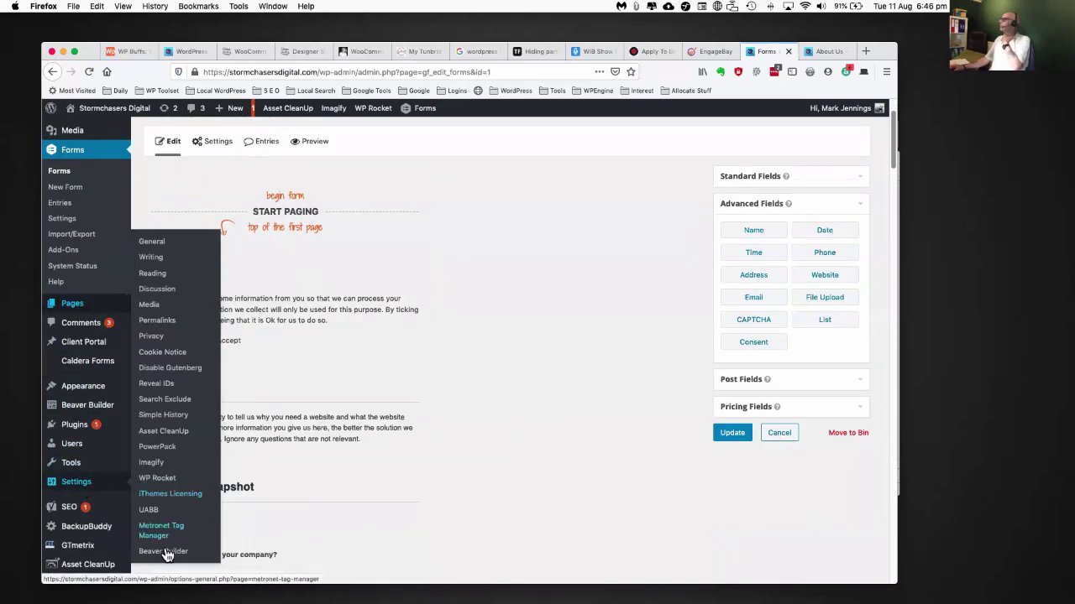
pyautogui.click(164, 551)
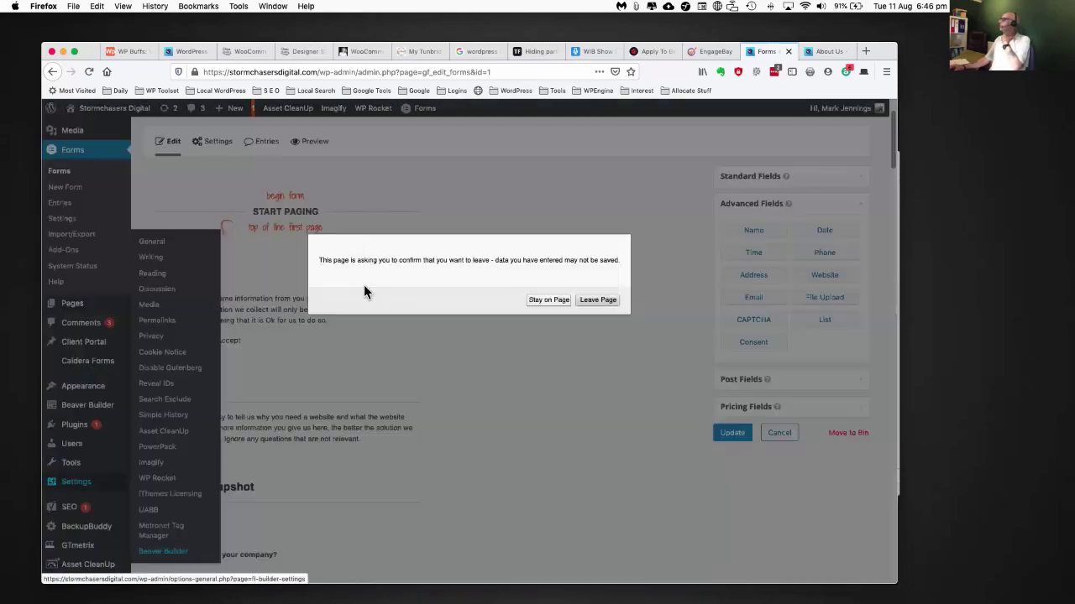
pyautogui.click(537, 299)
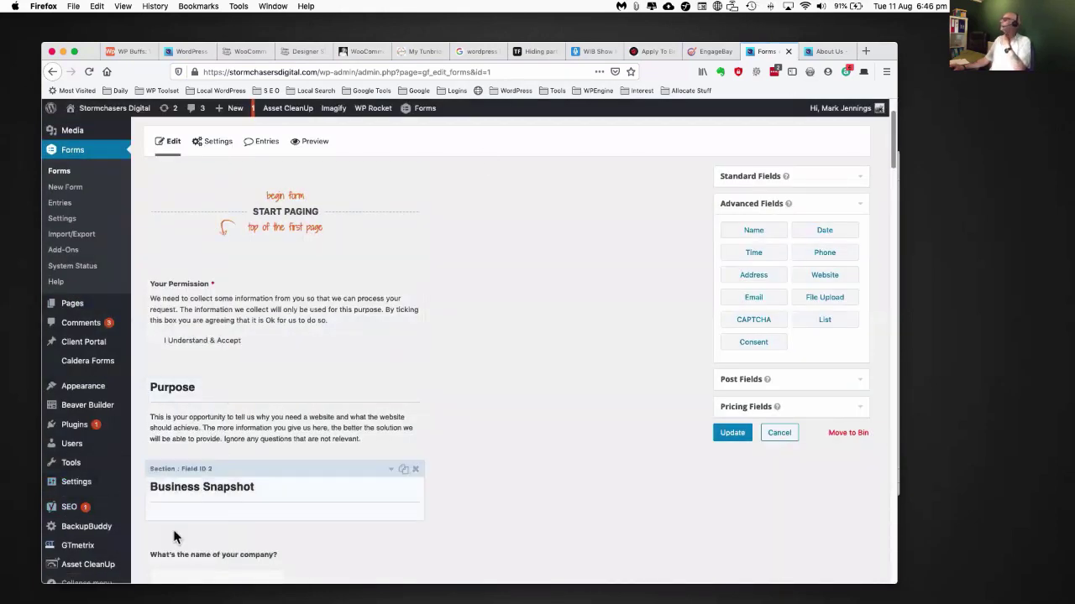
pyautogui.click(706, 53)
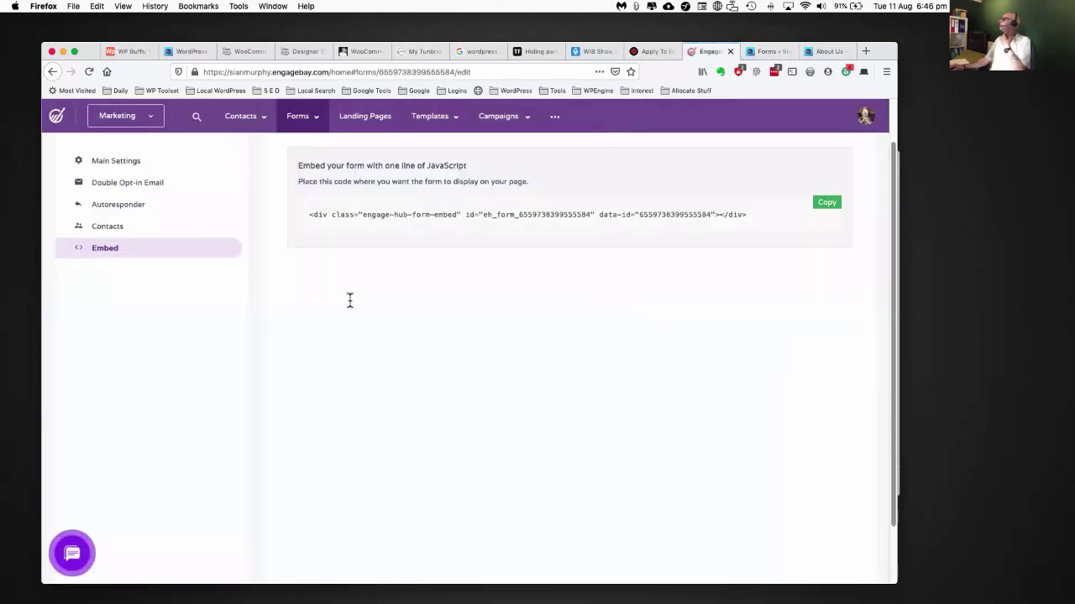
pyautogui.click(112, 232)
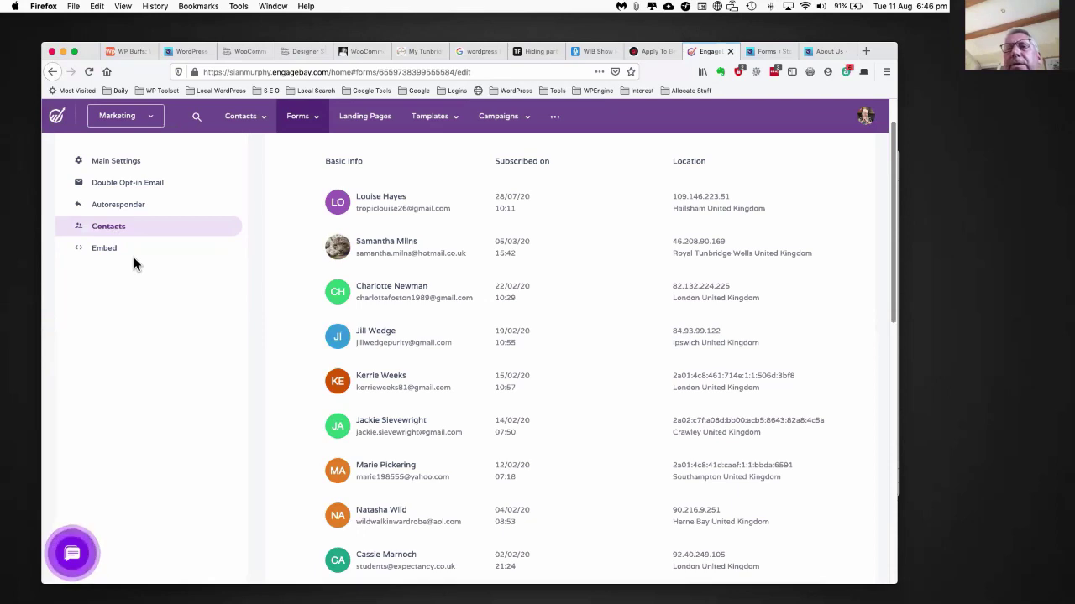
# Open the form's Main Settings, then switch to the Airtable WIB Show Management base.
pyautogui.click(168, 162)
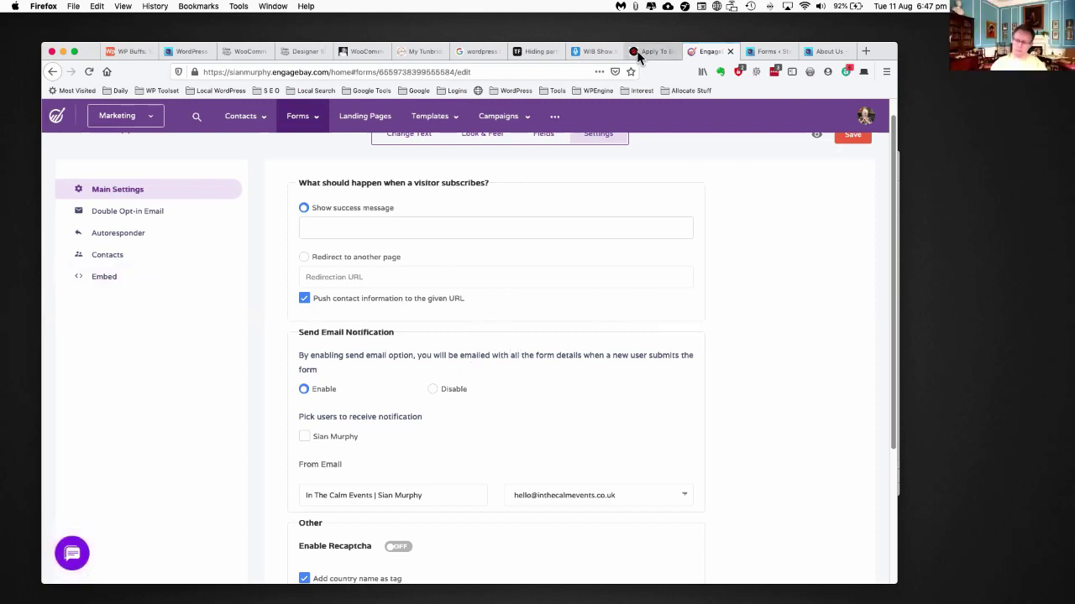
pyautogui.click(596, 51)
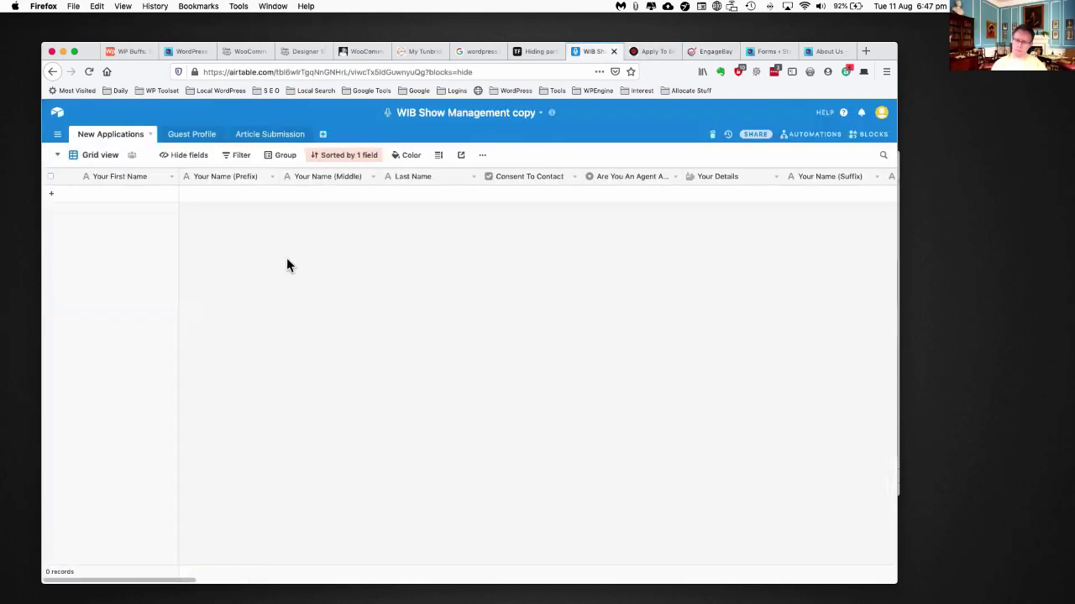
# Show the private share link for the Apply To Be A Guest On The Show form view.
pyautogui.click(57, 160)
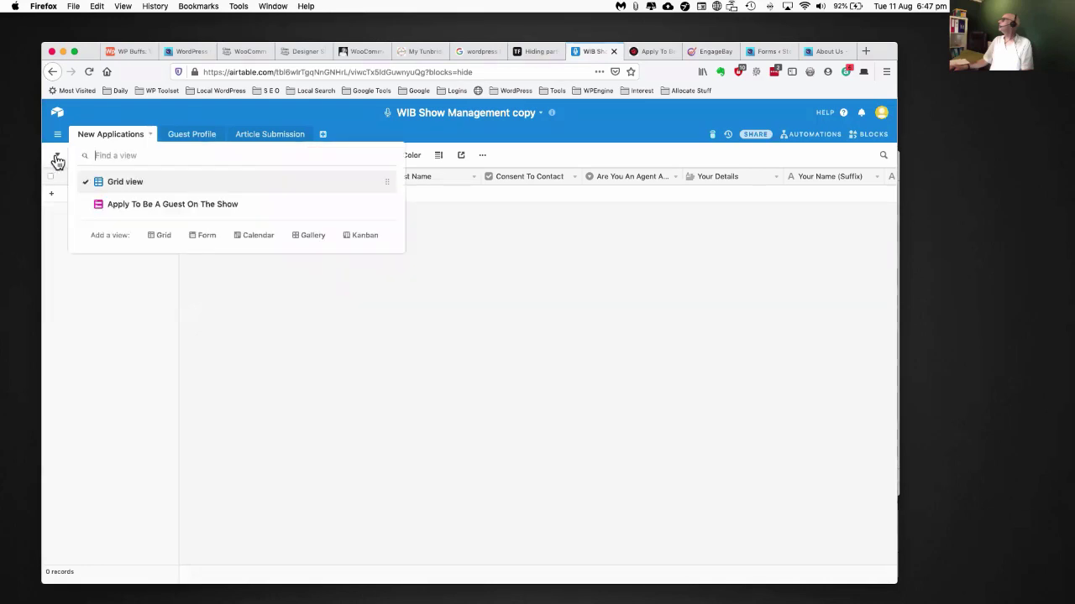
pyautogui.click(120, 207)
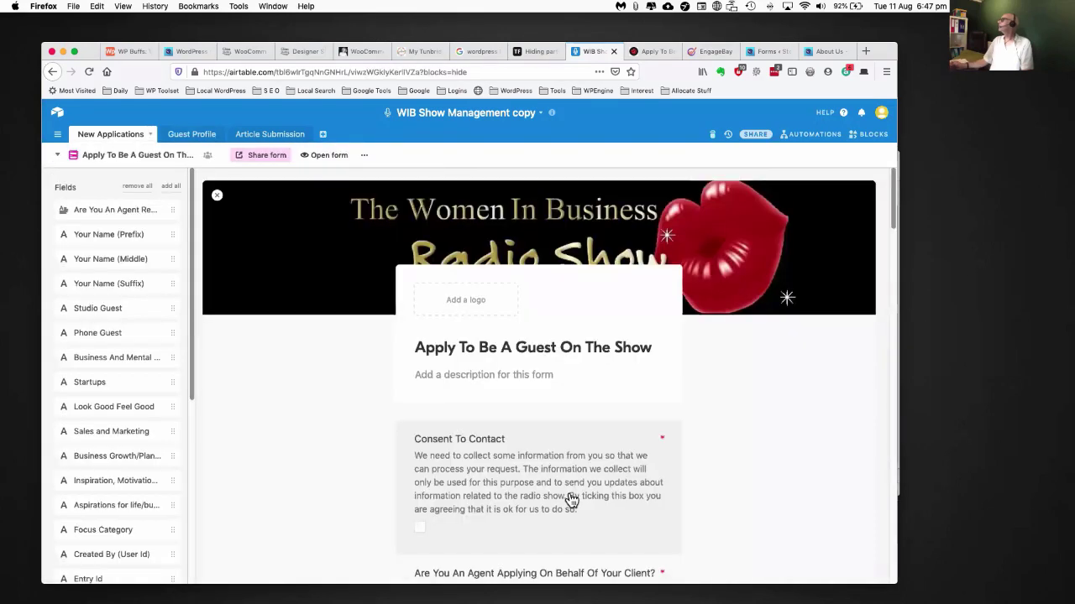
pyautogui.click(261, 157)
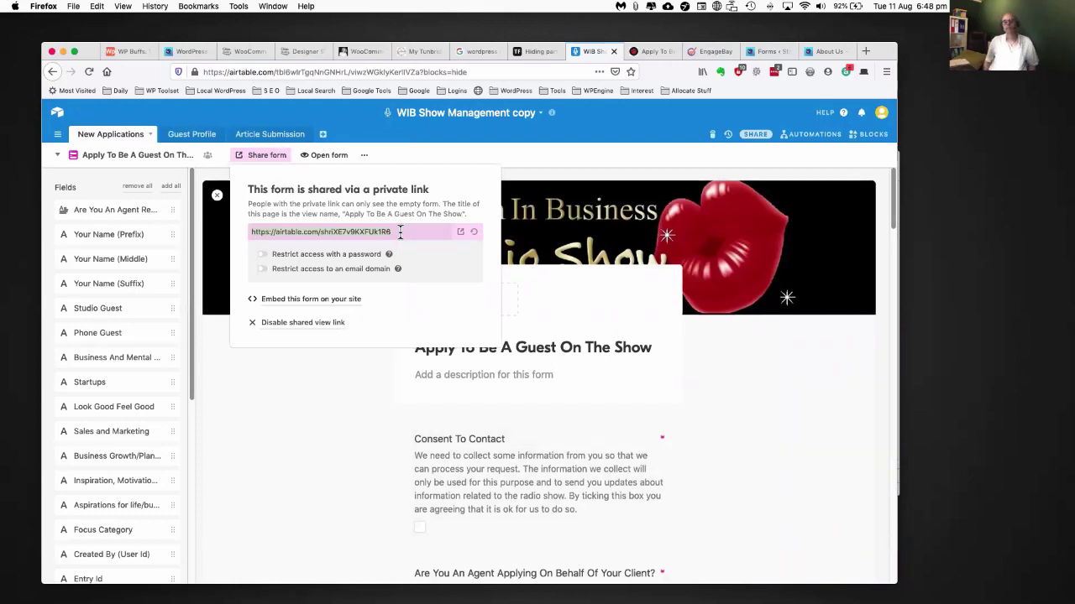
pyautogui.click(766, 51)
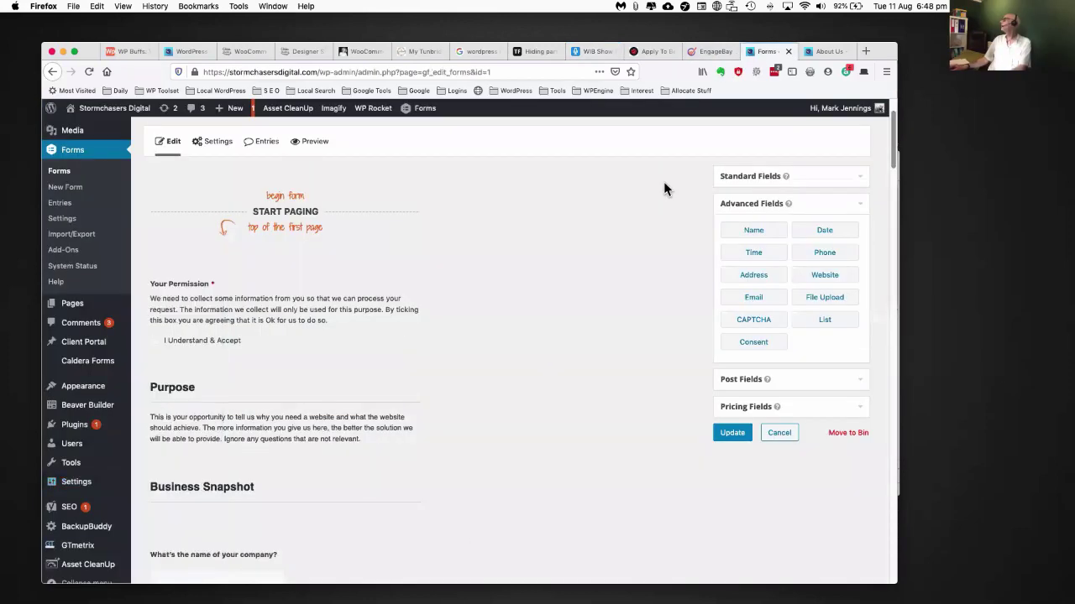
# Preview the Website Project Enquiry form in a new tab, starting at step 1 of 5.
pyautogui.scroll(2, 542, 330)
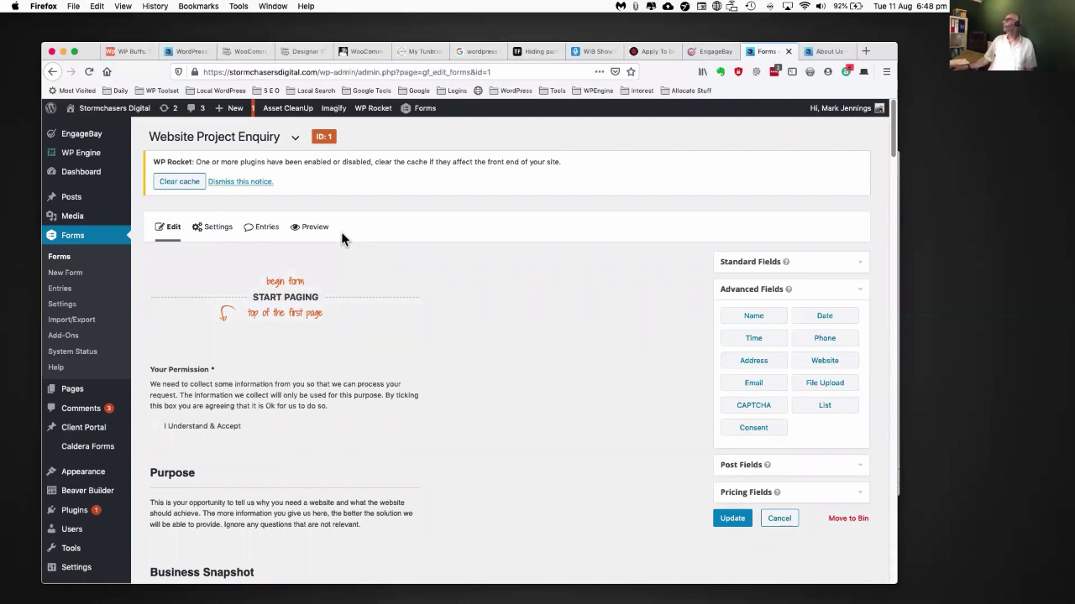
pyautogui.click(316, 229)
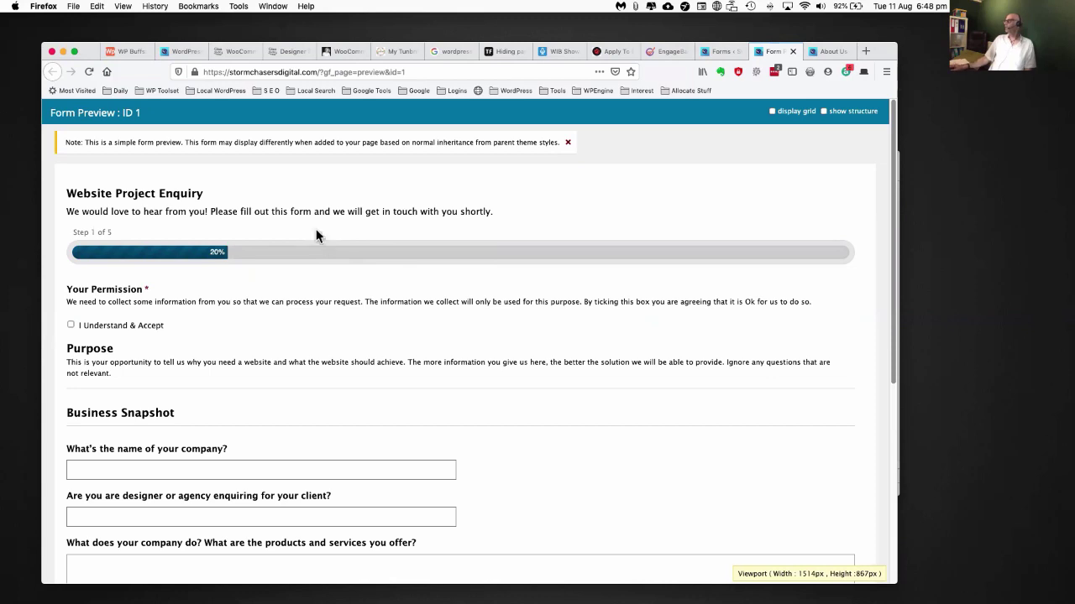
# Scroll through the form preview, then go back to the Website Project Enquiry form editor.
pyautogui.scroll(-5, 108, 256)
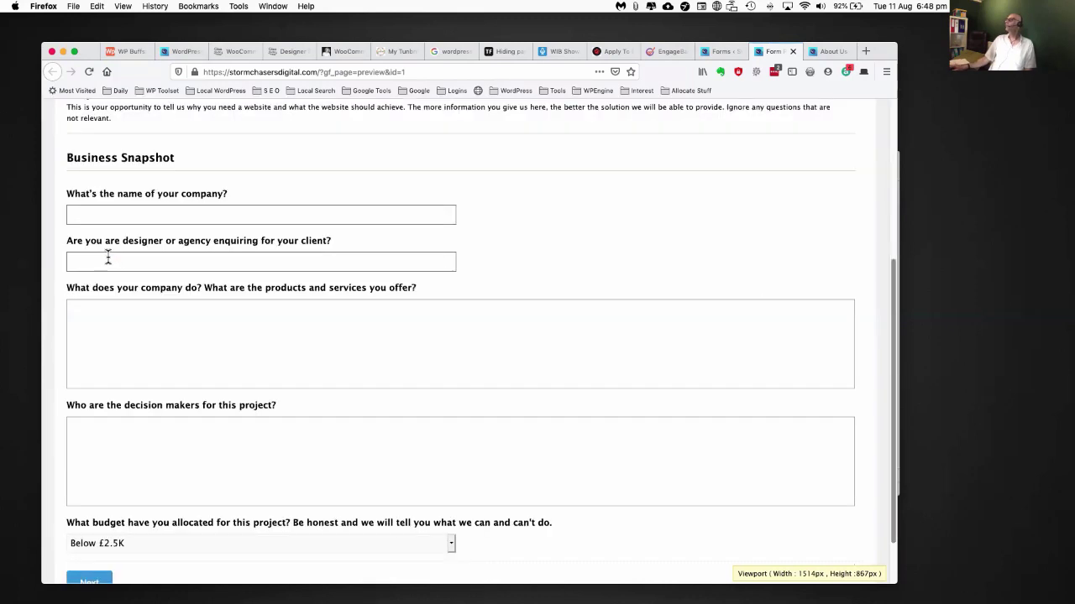
pyautogui.scroll(5, 107, 259)
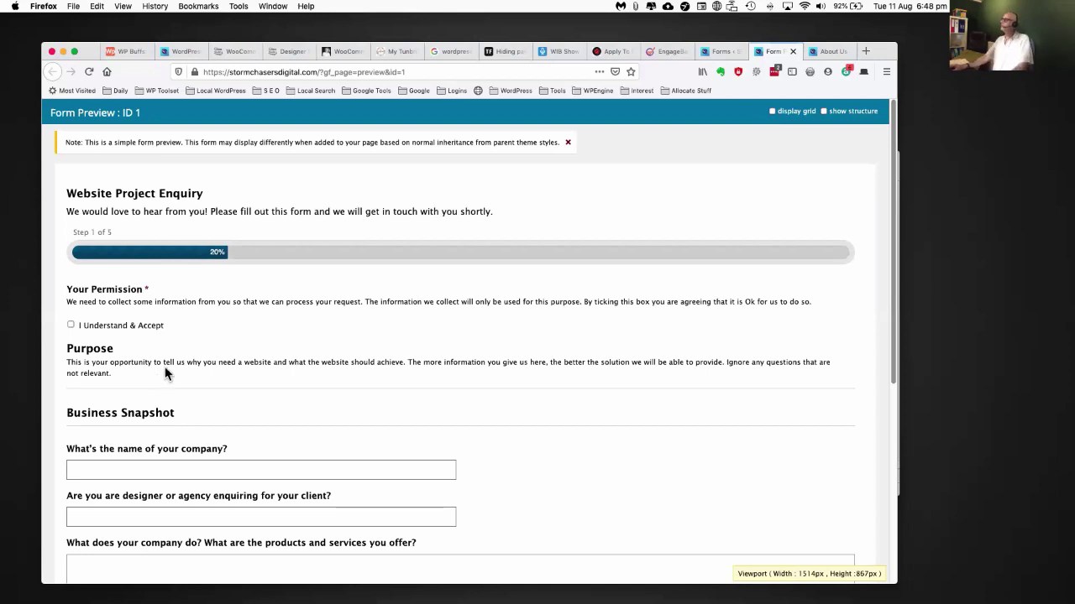
pyautogui.scroll(-5, 198, 276)
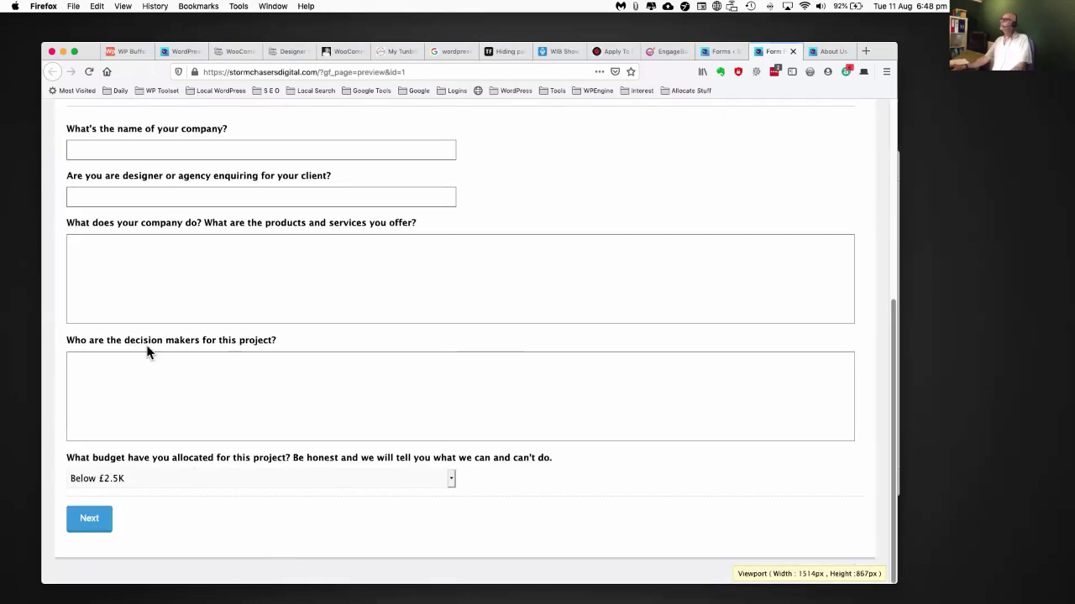
pyautogui.scroll(3, 267, 277)
pyautogui.scroll(-1, 270, 308)
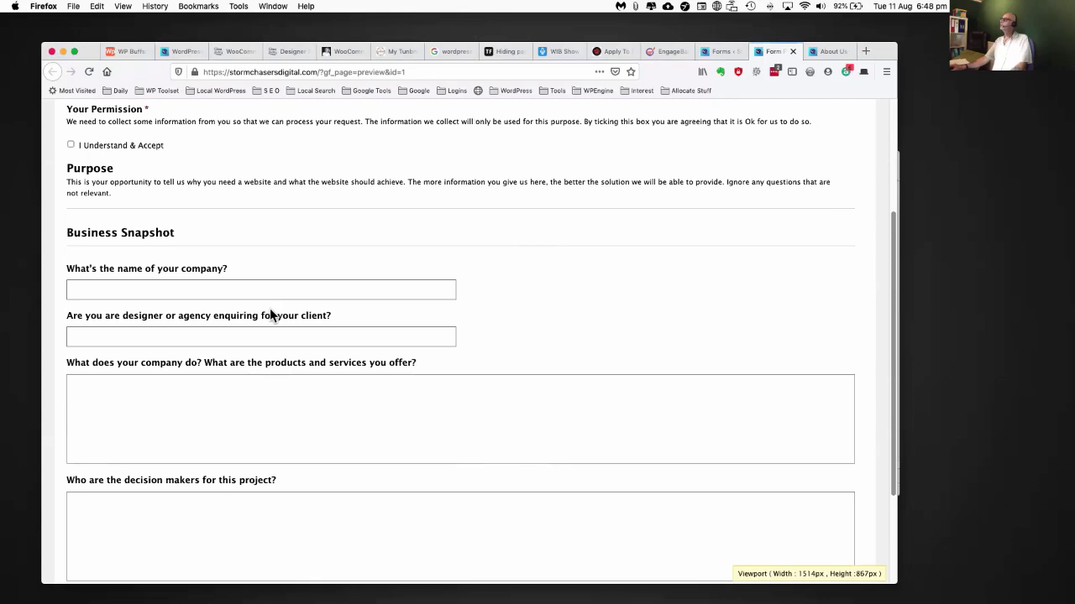
pyautogui.scroll(3, 377, 319)
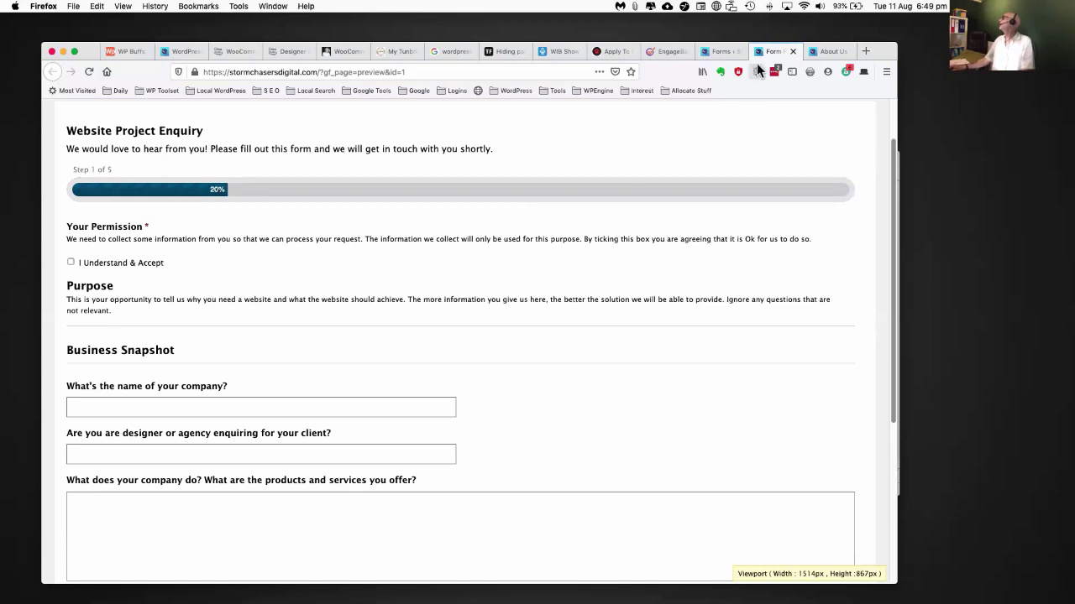
pyautogui.click(728, 51)
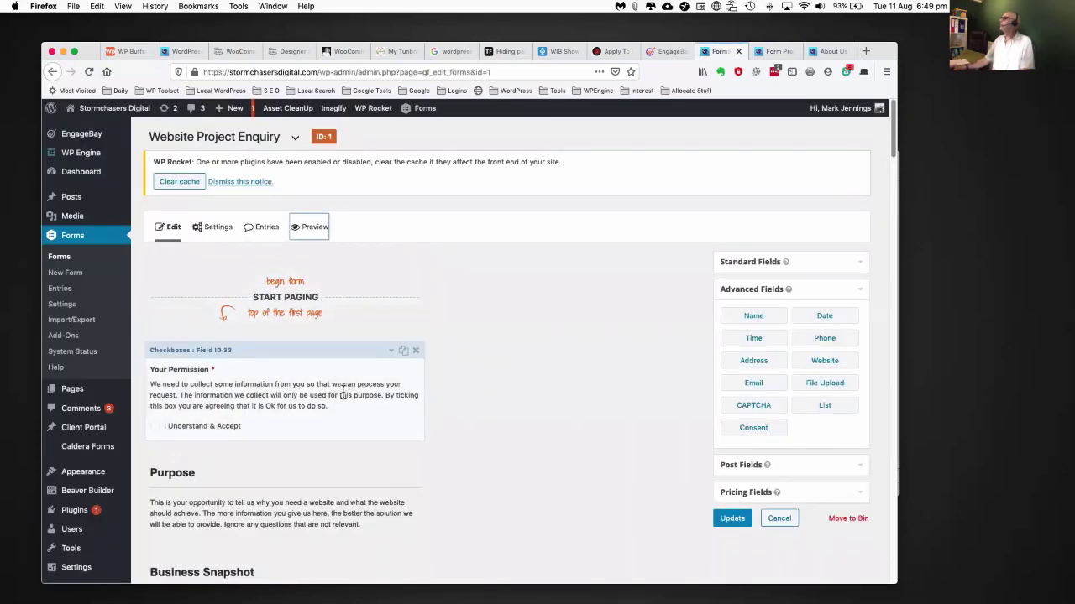
# Drop a Number field below Your Permission and bring up Your Permission's field settings.
pyautogui.scroll(-1, 340, 394)
pyautogui.scroll(-5, 340, 396)
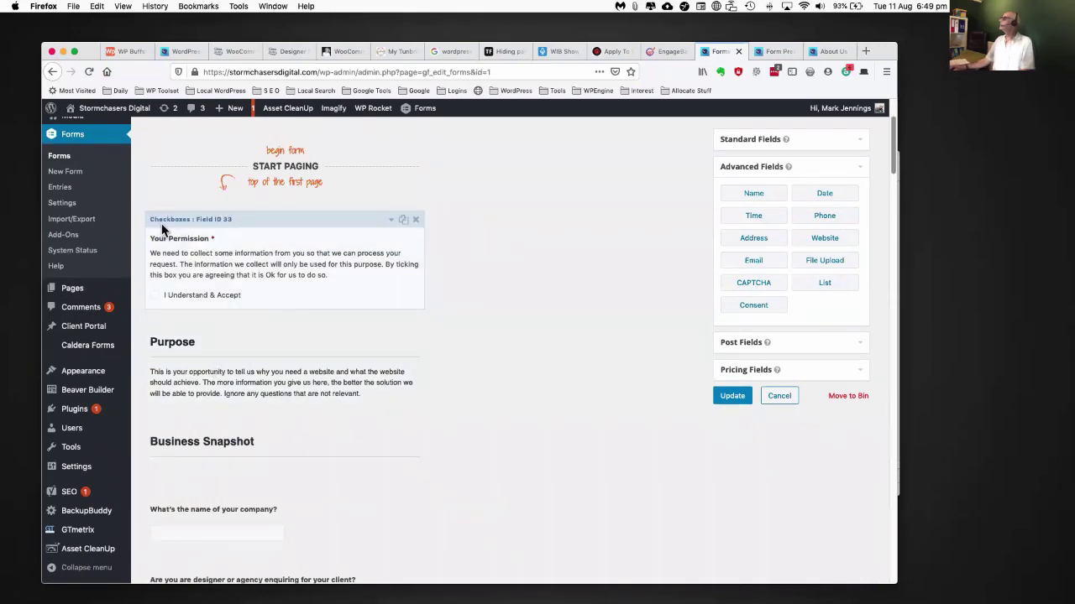
pyautogui.click(867, 142)
pyautogui.moveTo(767, 217); pyautogui.dragTo(207, 335)
pyautogui.moveTo(202, 330); pyautogui.dragTo(203, 330)
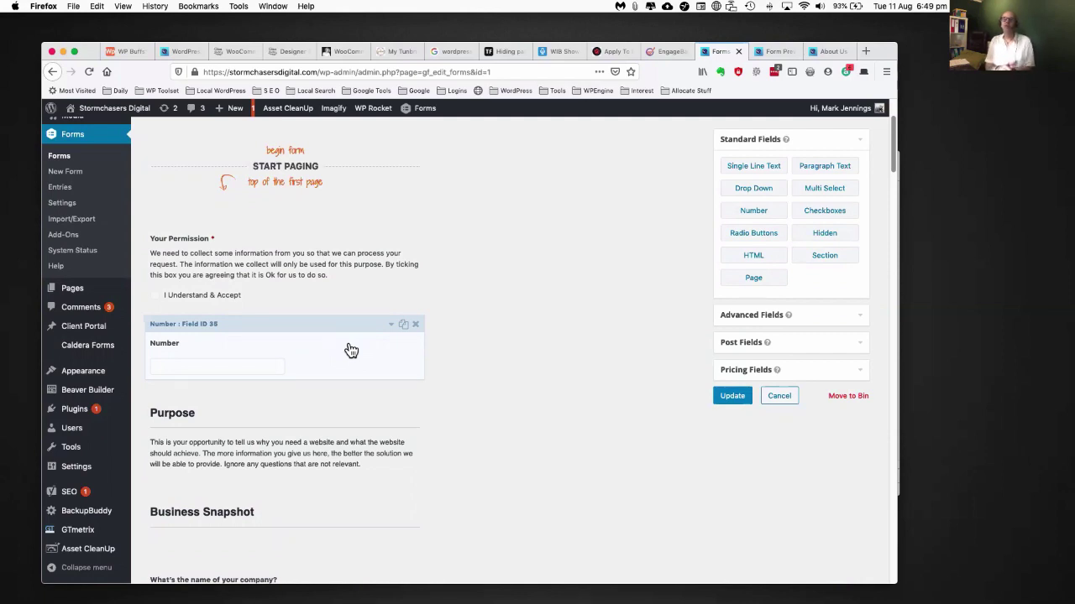
pyautogui.click(318, 284)
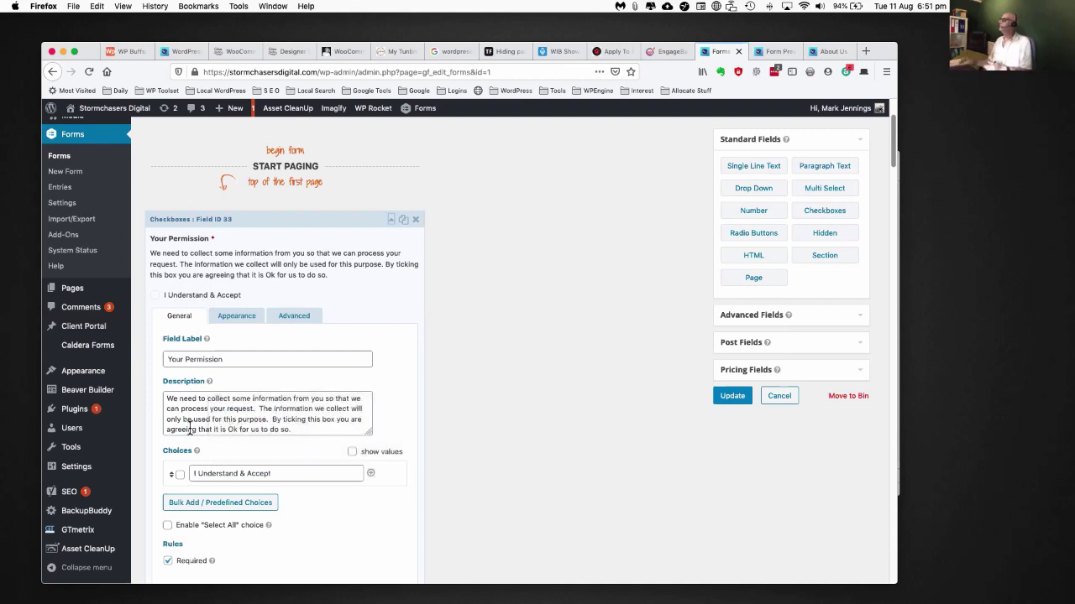
pyautogui.scroll(-5, 373, 323)
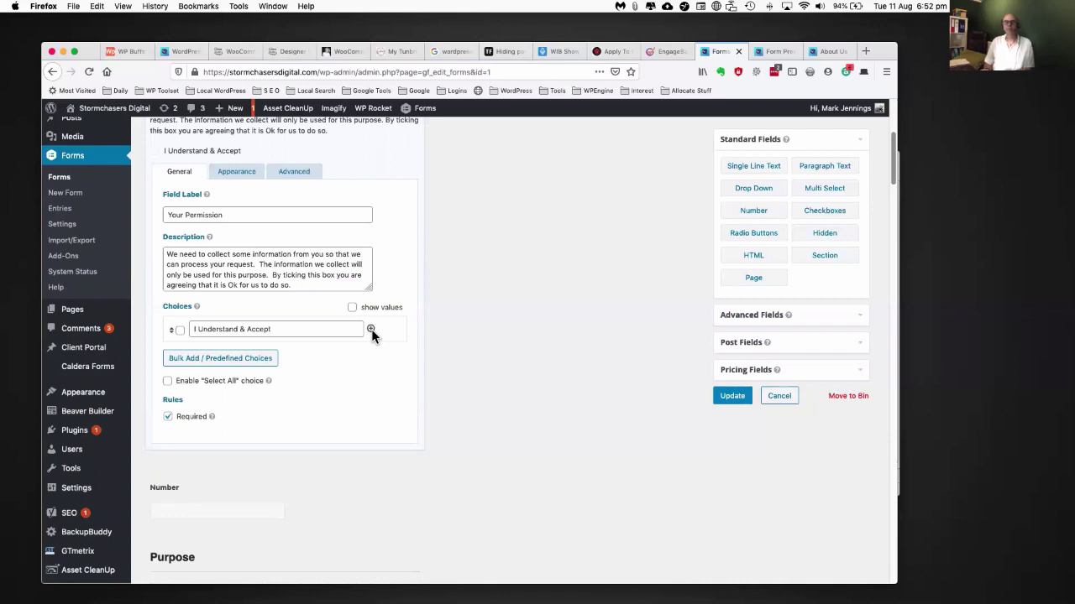
pyautogui.moveTo(238, 513)
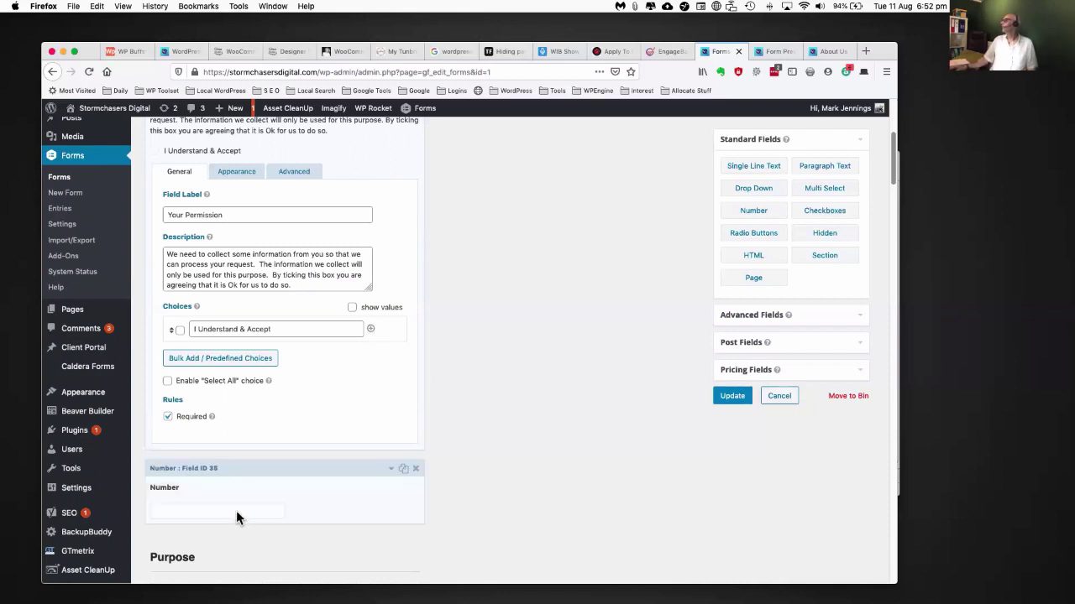
# Delete the Number field and select the decision-makers Paragraph Text field.
pyautogui.click(415, 470)
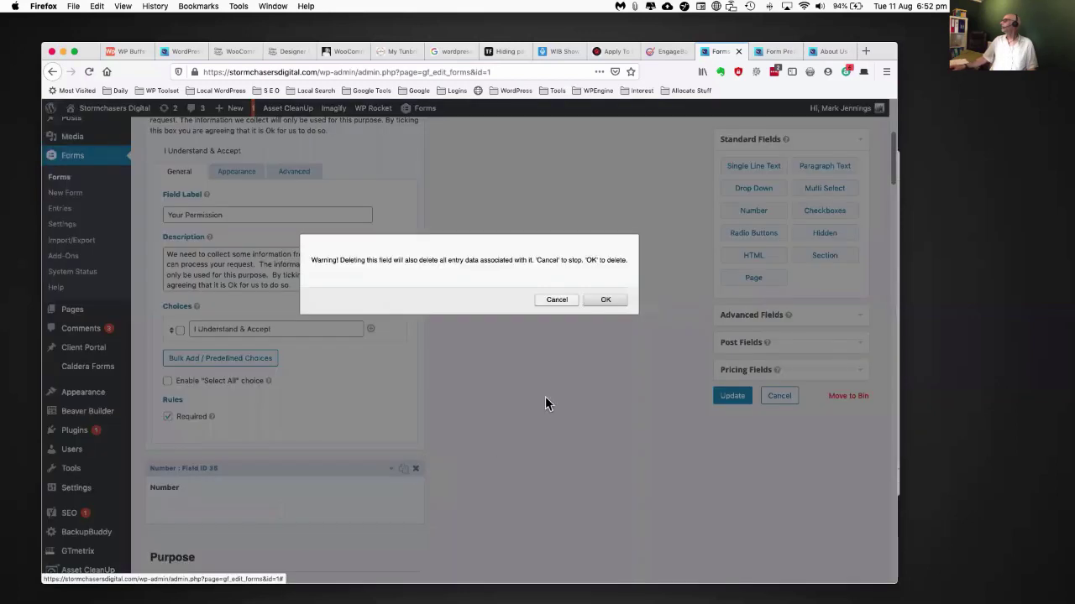
pyautogui.click(604, 300)
pyautogui.scroll(-3, 444, 207)
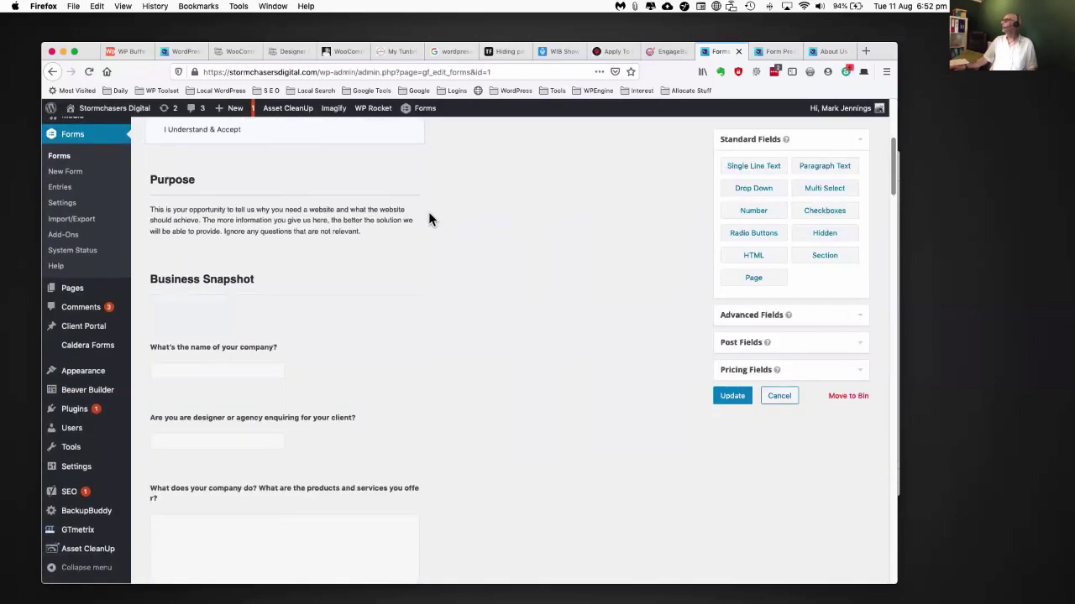
pyautogui.scroll(-5, 428, 216)
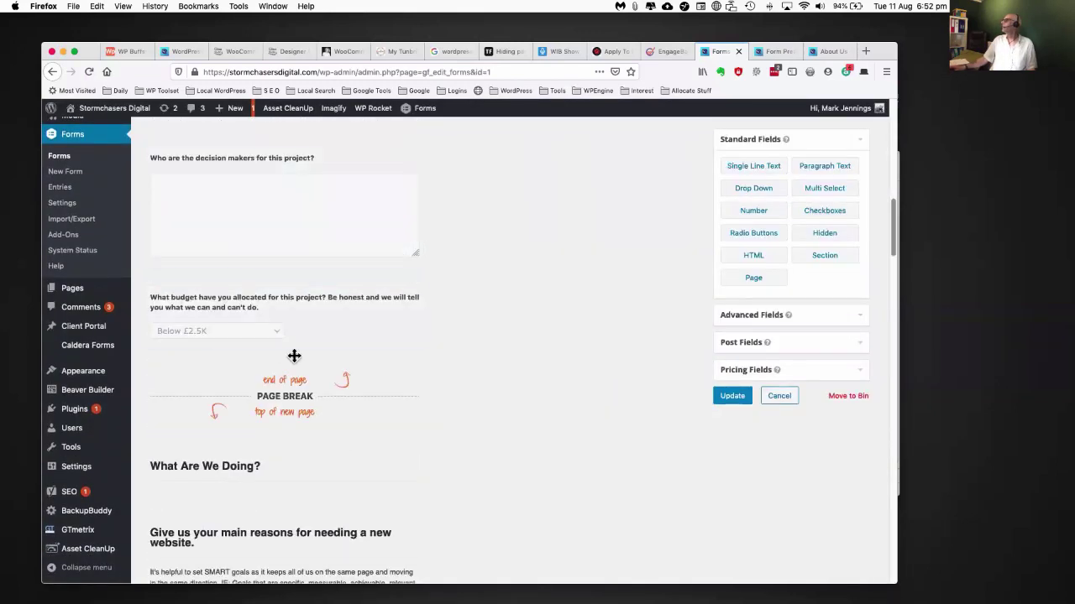
pyautogui.moveTo(256, 409)
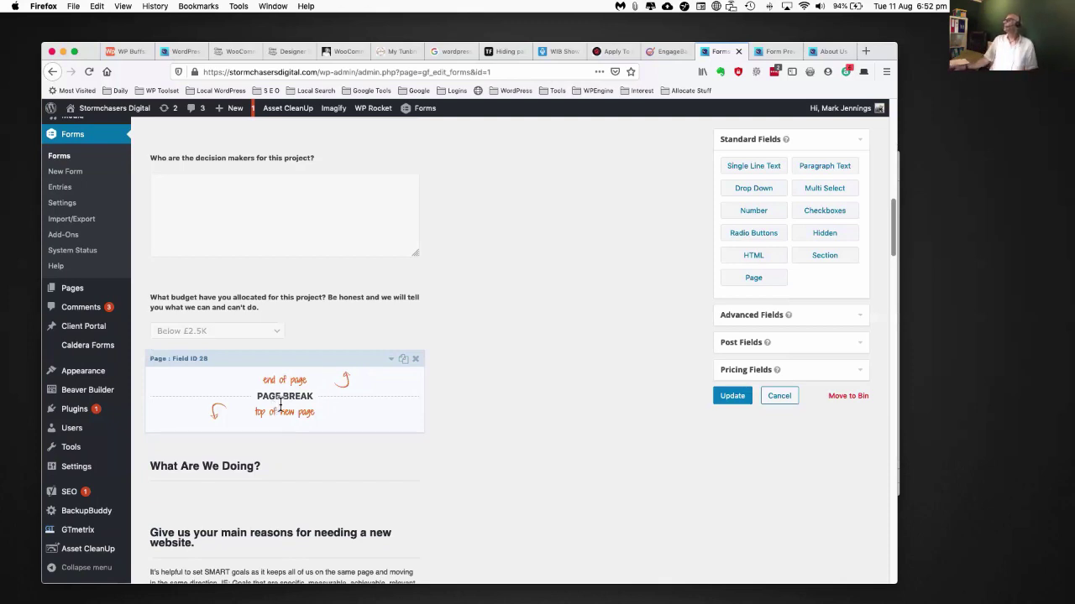
pyautogui.click(270, 198)
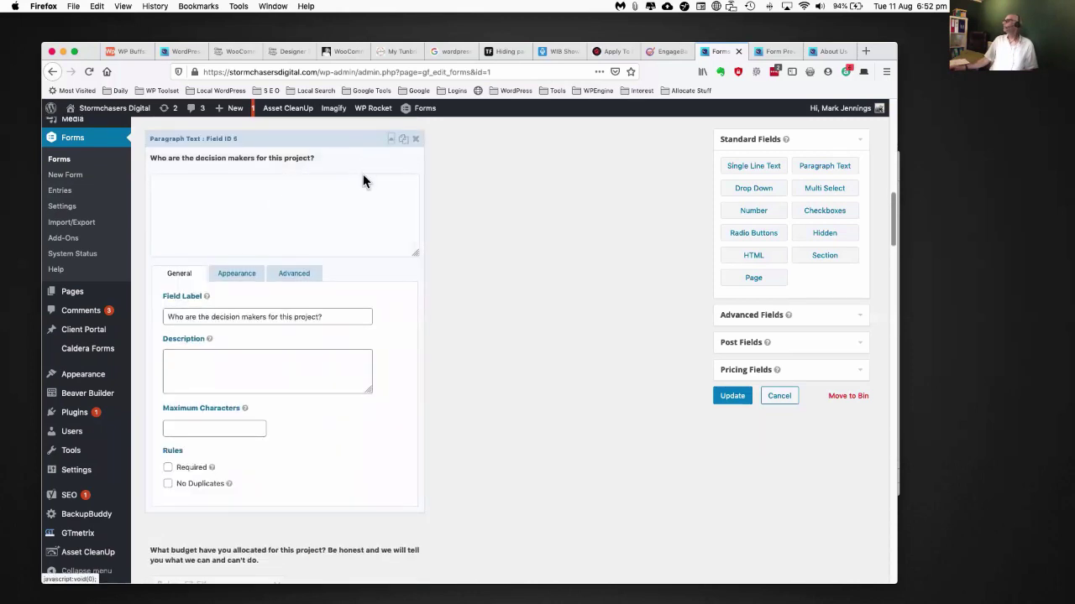
pyautogui.click(293, 277)
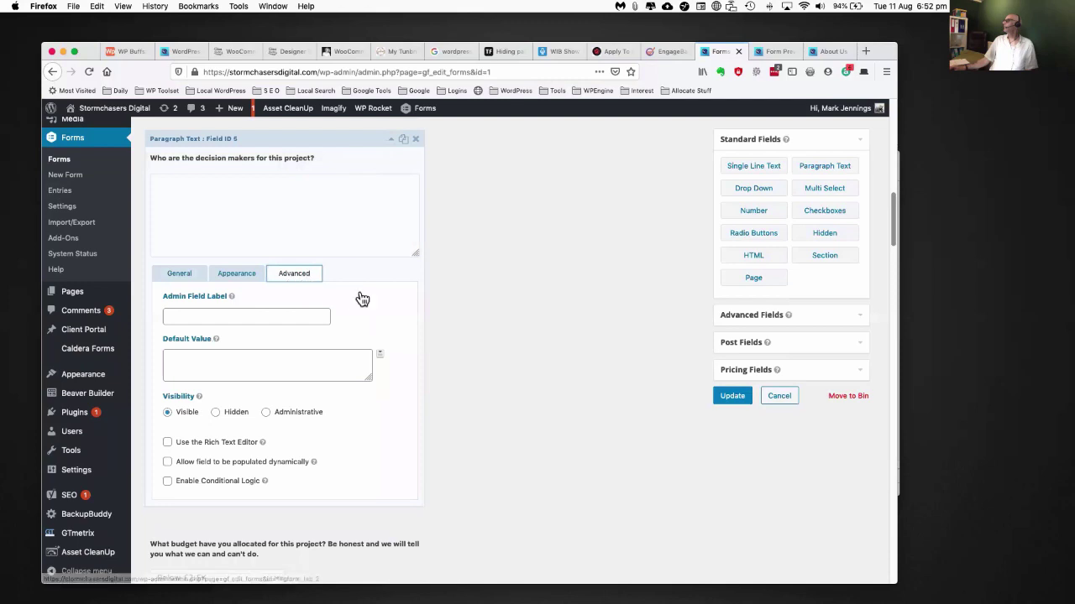
pyautogui.scroll(-1, 355, 298)
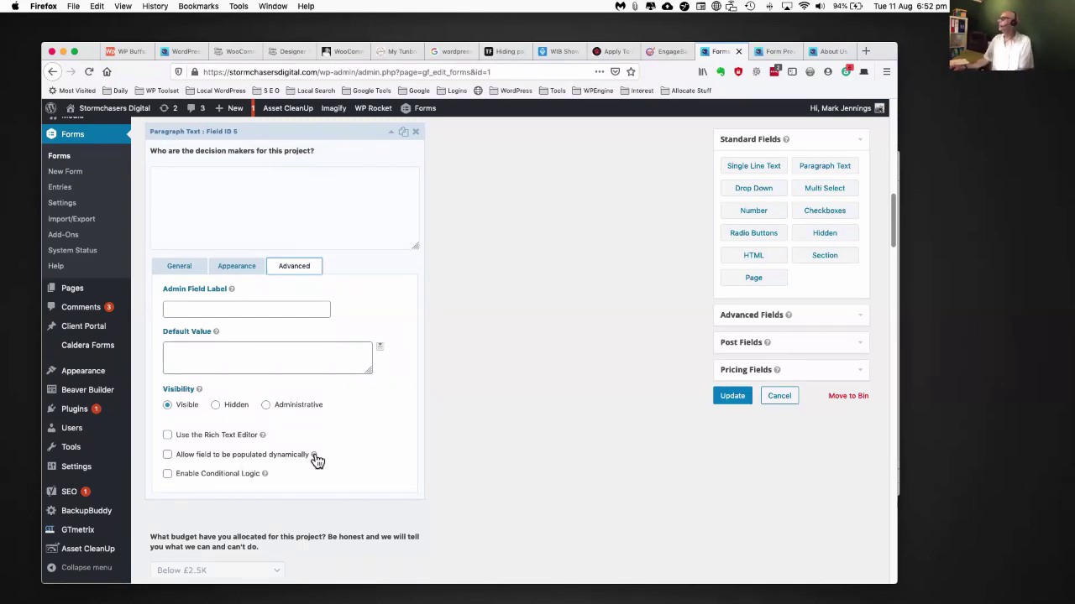
pyautogui.moveTo(315, 458)
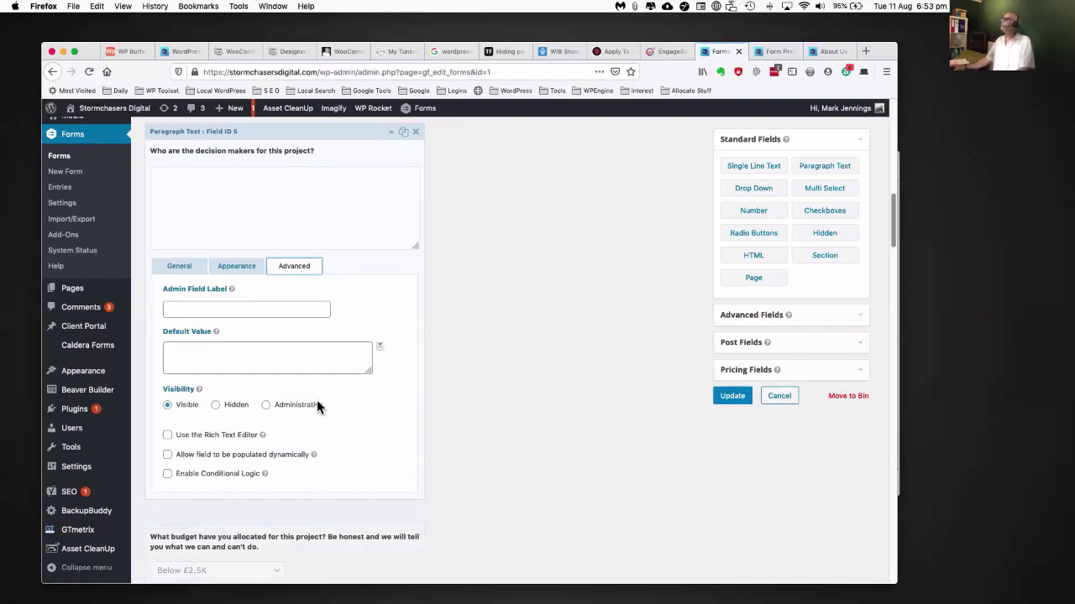
pyautogui.scroll(3, 251, 400)
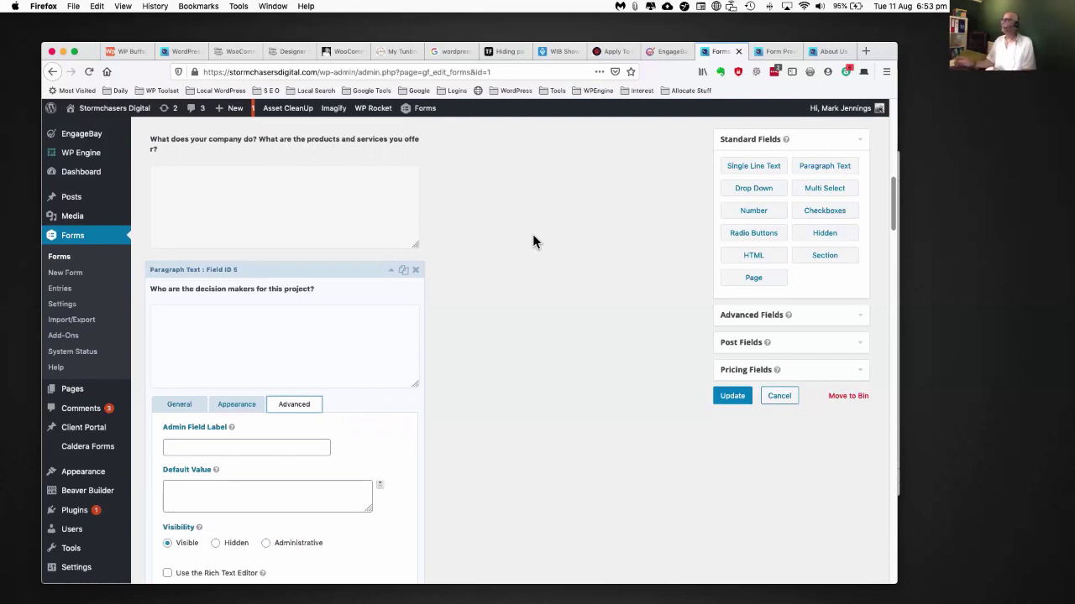
pyautogui.scroll(3, 346, 273)
pyautogui.scroll(10, 346, 277)
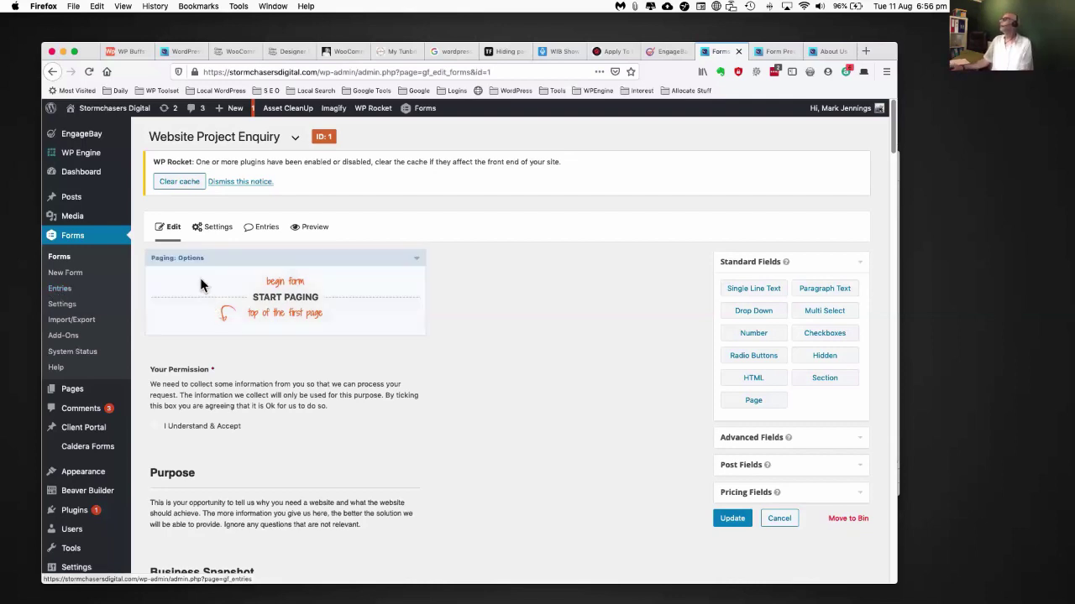
# Go to Settings > Confirmations without saving builder changes and edit the Default Confirmation.
pyautogui.moveTo(210, 230)
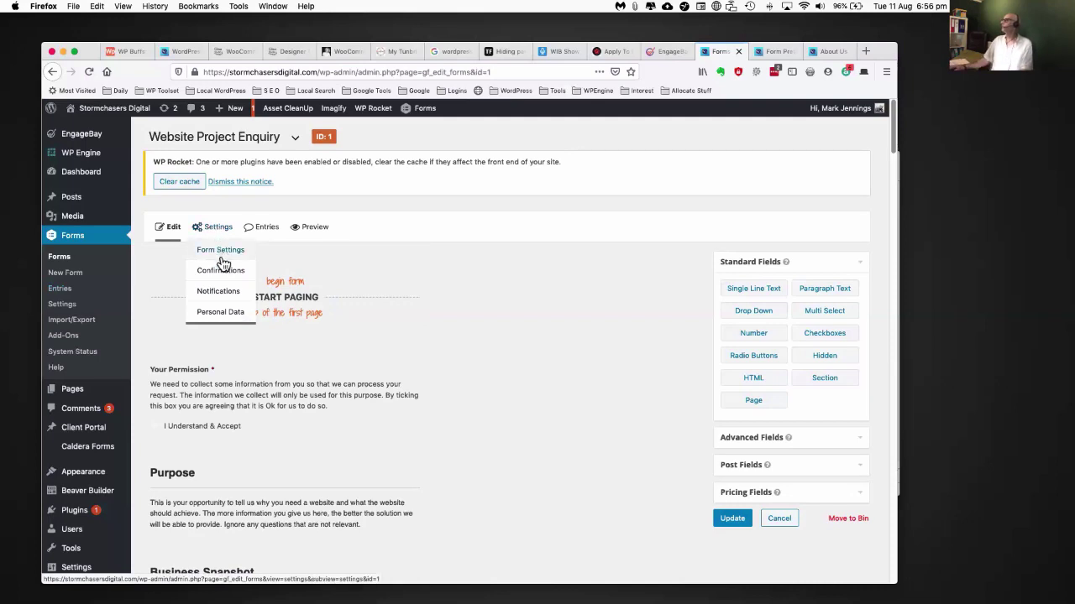
pyautogui.click(221, 270)
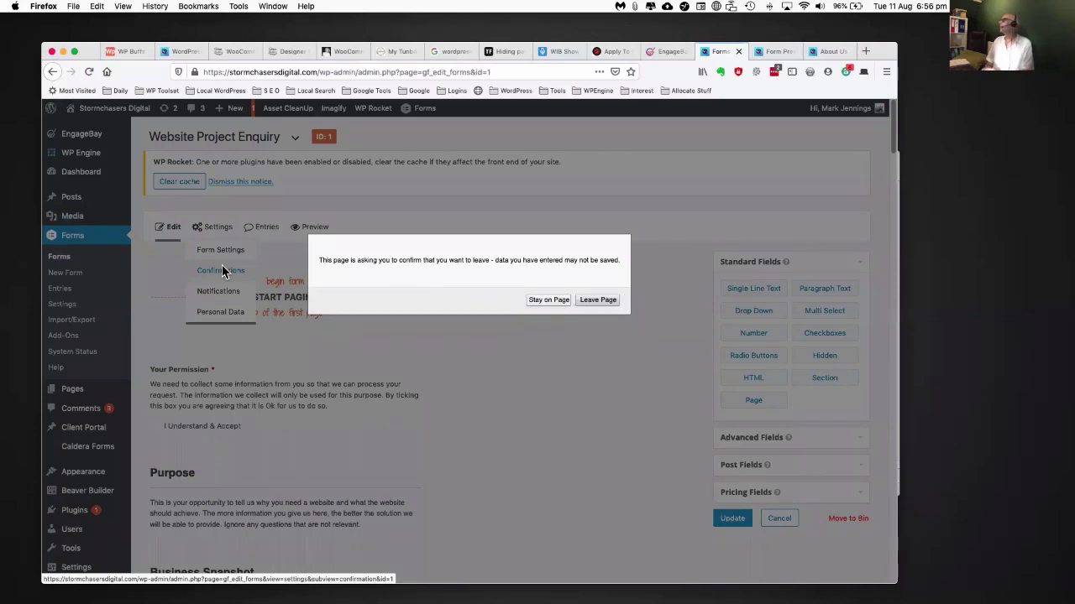
pyautogui.click(608, 301)
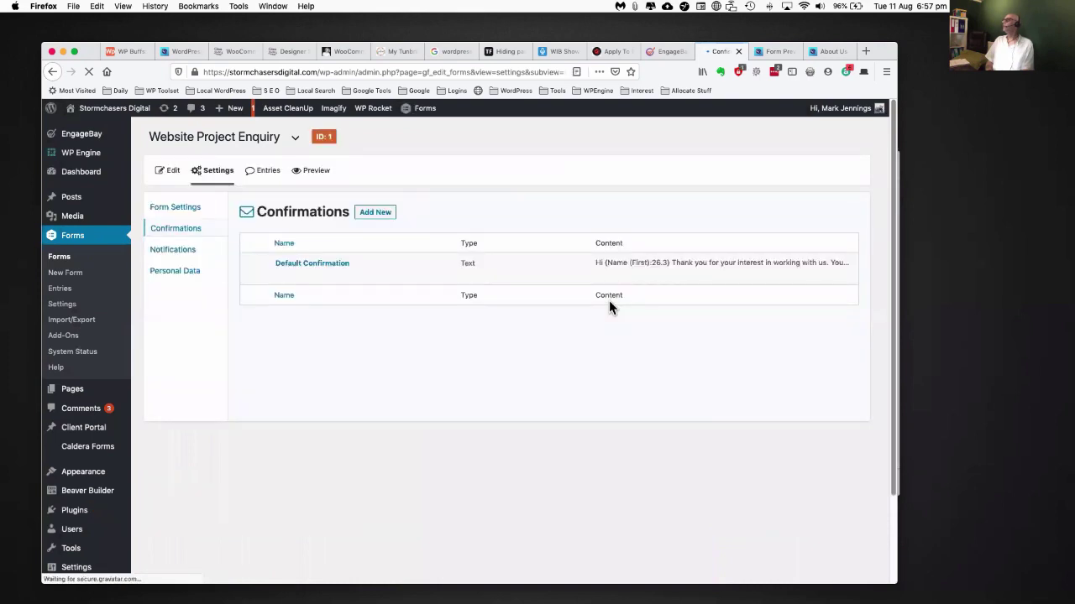
pyautogui.moveTo(351, 265)
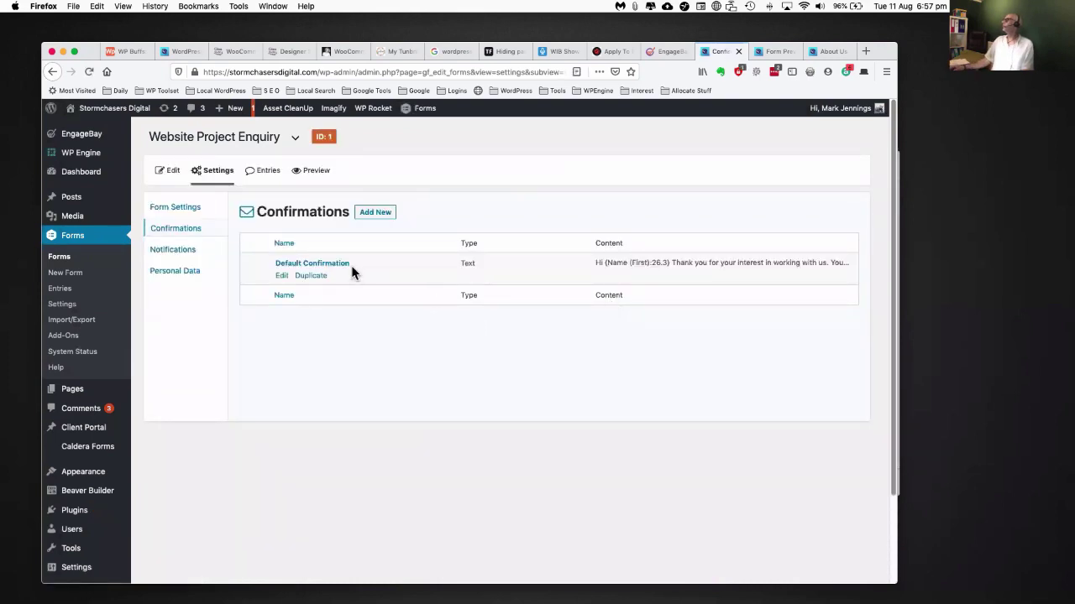
pyautogui.click(305, 264)
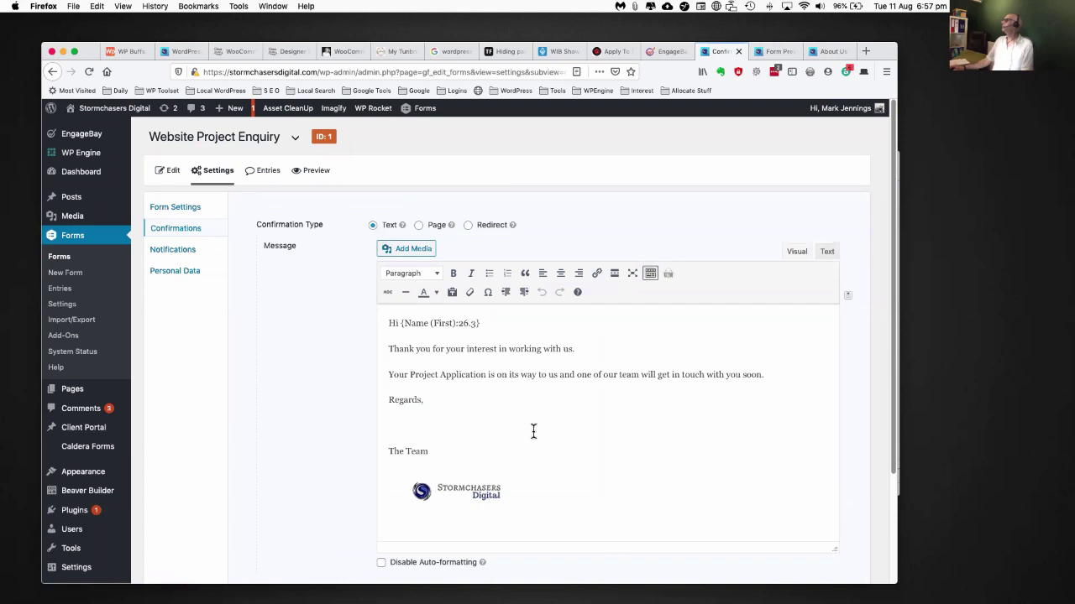
# Switch the Default Confirmation to type Page, leaving Pass Field Data Via Query String off.
pyautogui.click(419, 226)
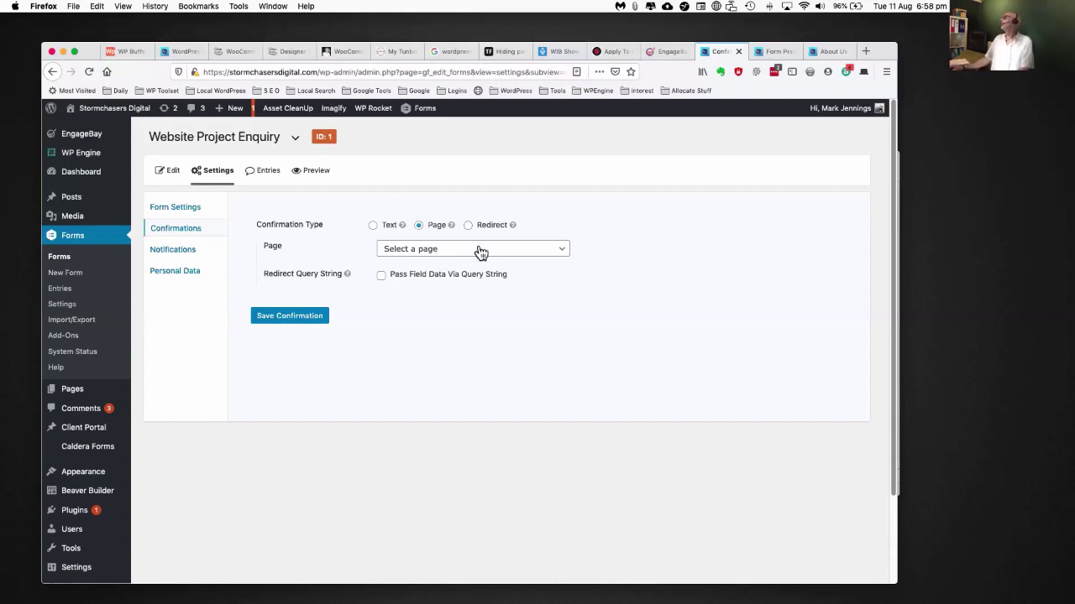
pyautogui.moveTo(514, 228)
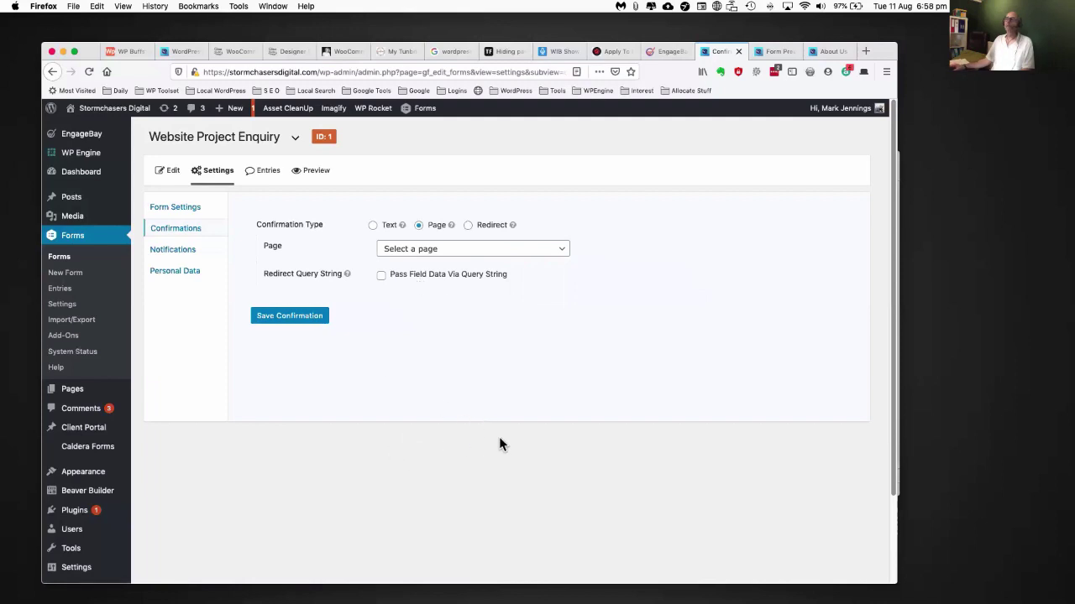
pyautogui.click(381, 277)
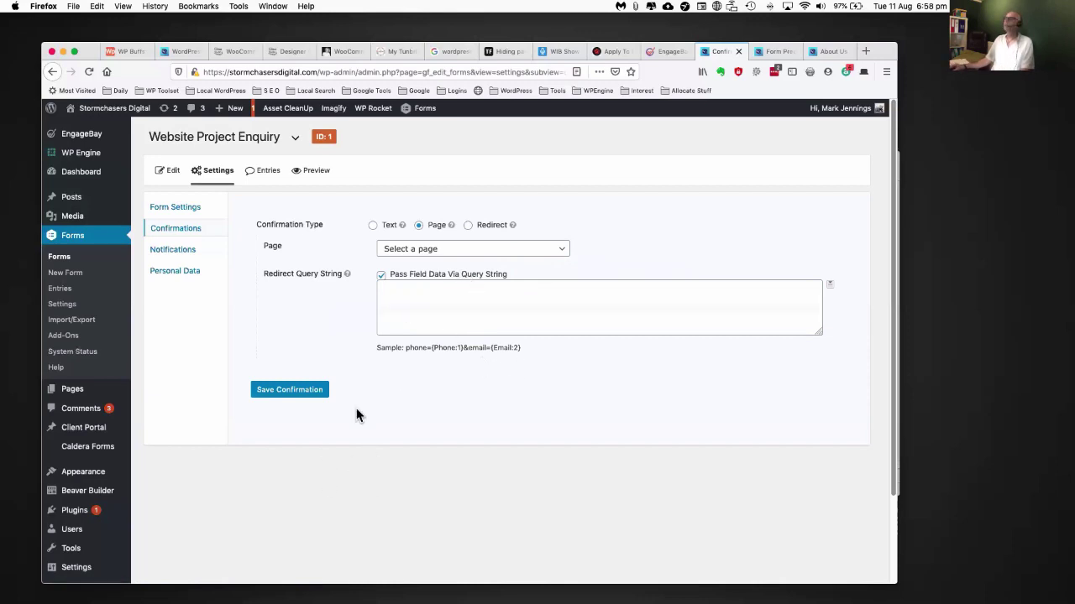
pyautogui.click(380, 276)
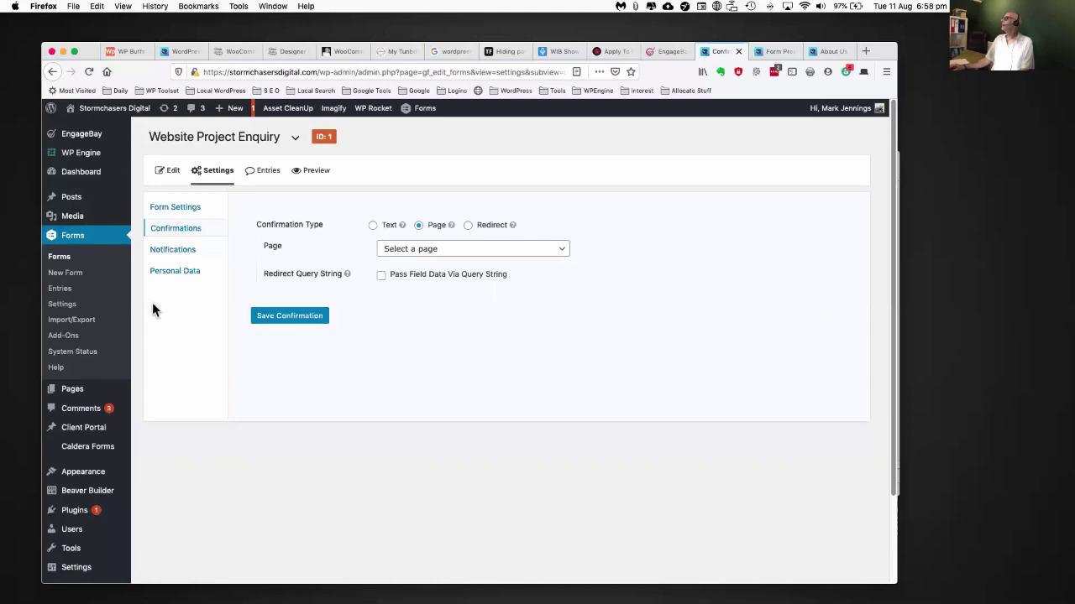
# Review the Website Project Enquiry notification (to {admin_email}, subject 'New Website Enquiry'), then return to the form editor.
pyautogui.click(174, 250)
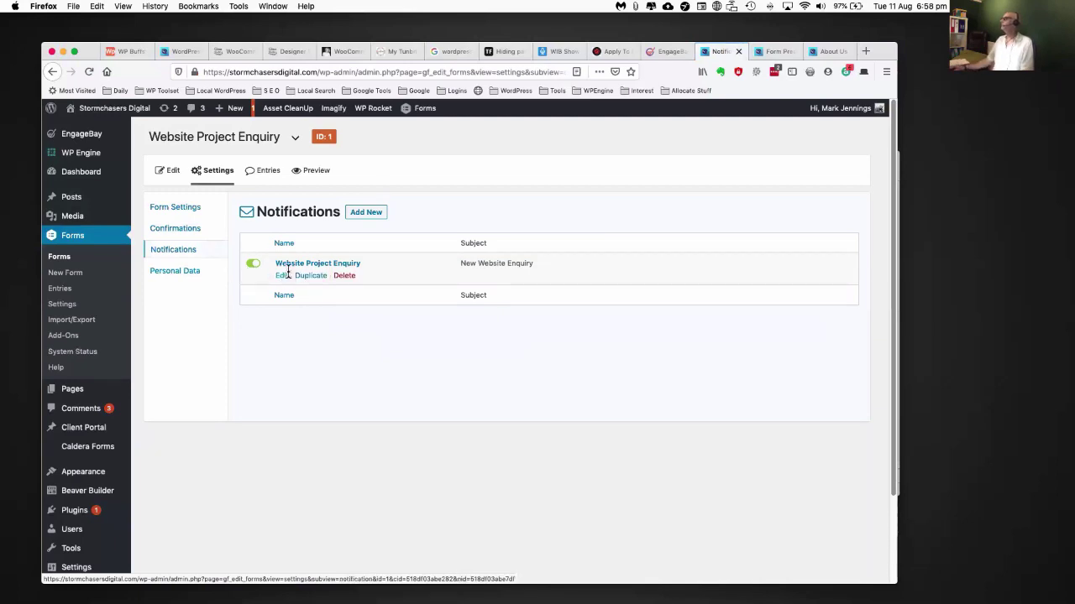
pyautogui.click(282, 278)
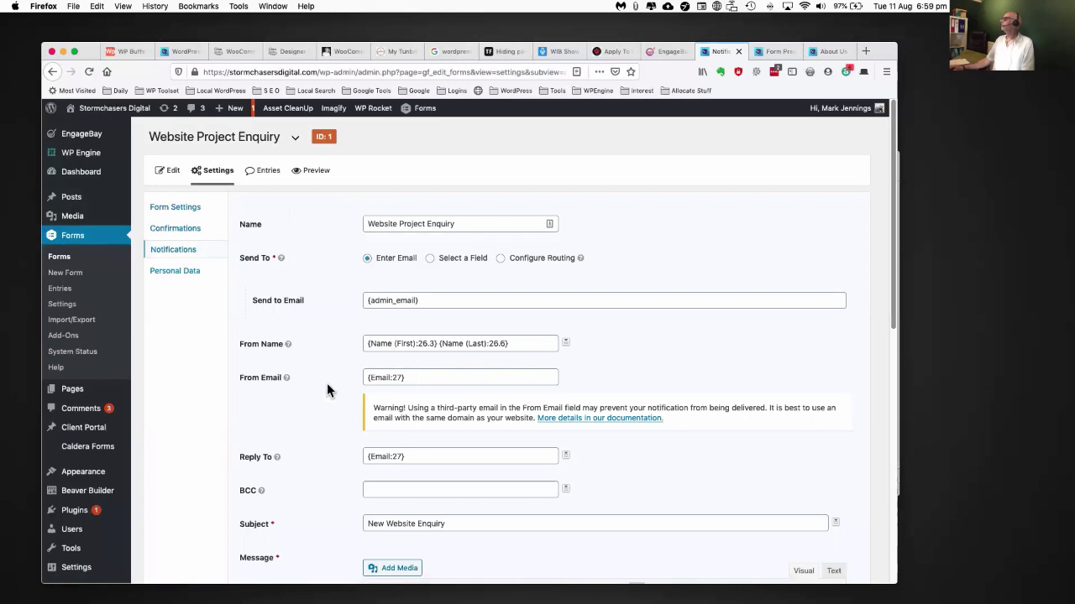
pyautogui.scroll(-2, 414, 444)
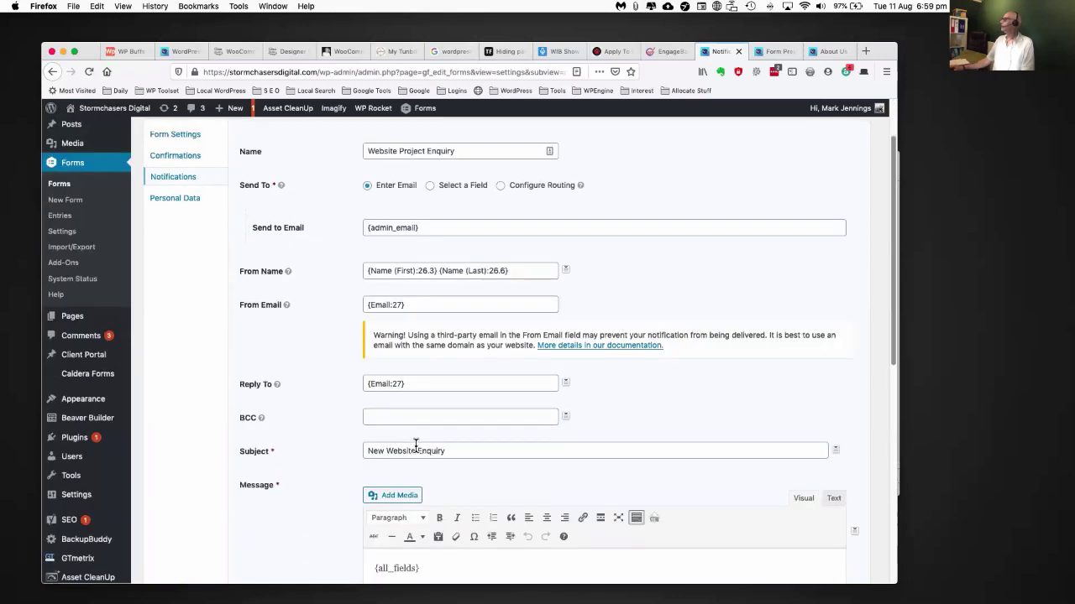
pyautogui.scroll(-5, 414, 445)
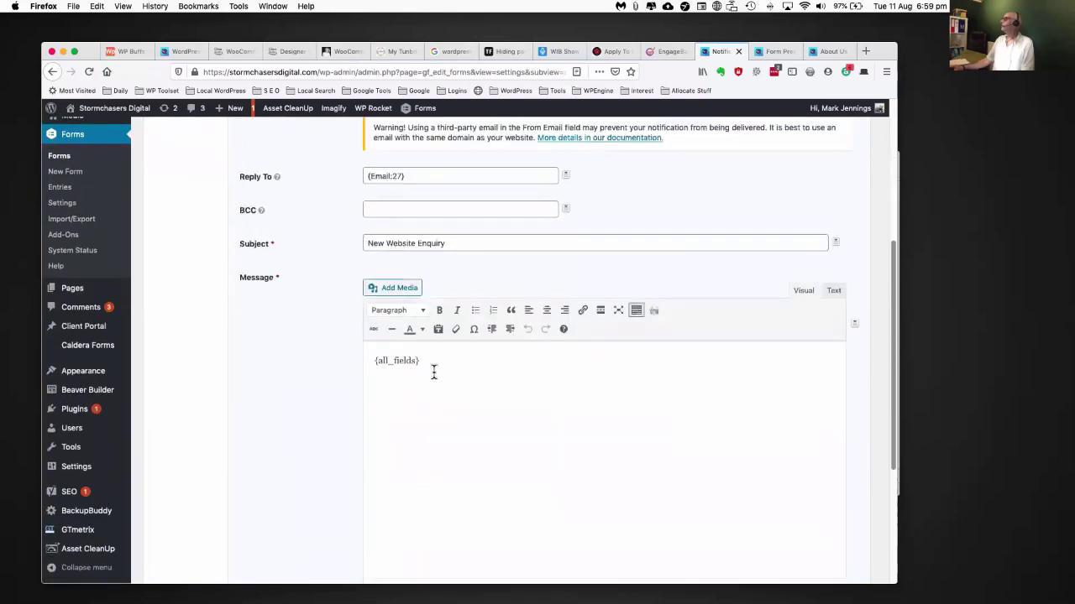
pyautogui.scroll(-2, 453, 403)
pyautogui.scroll(10, 461, 425)
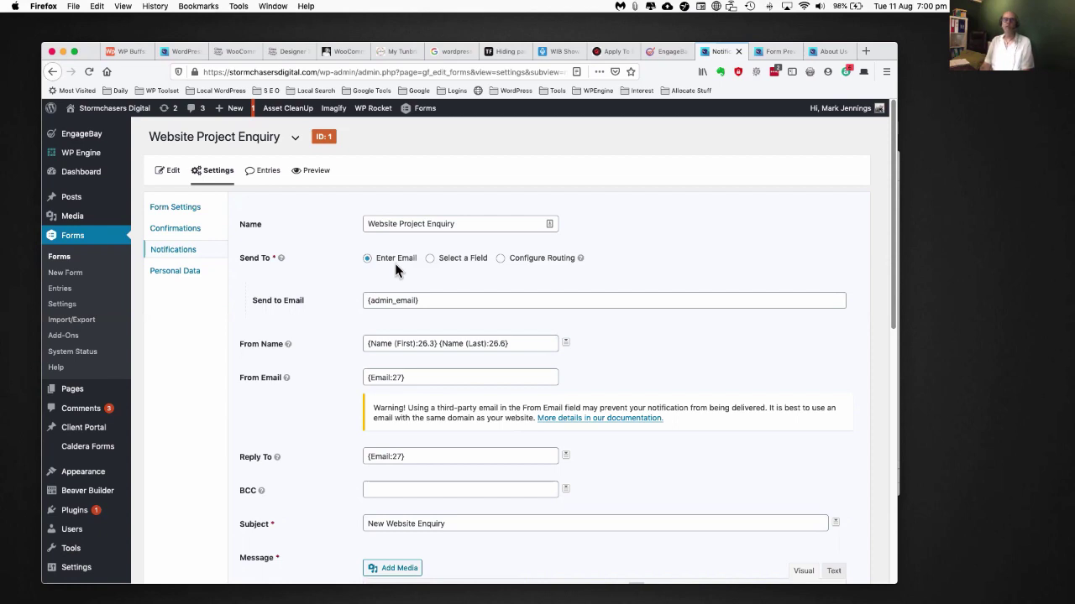
pyautogui.click(166, 172)
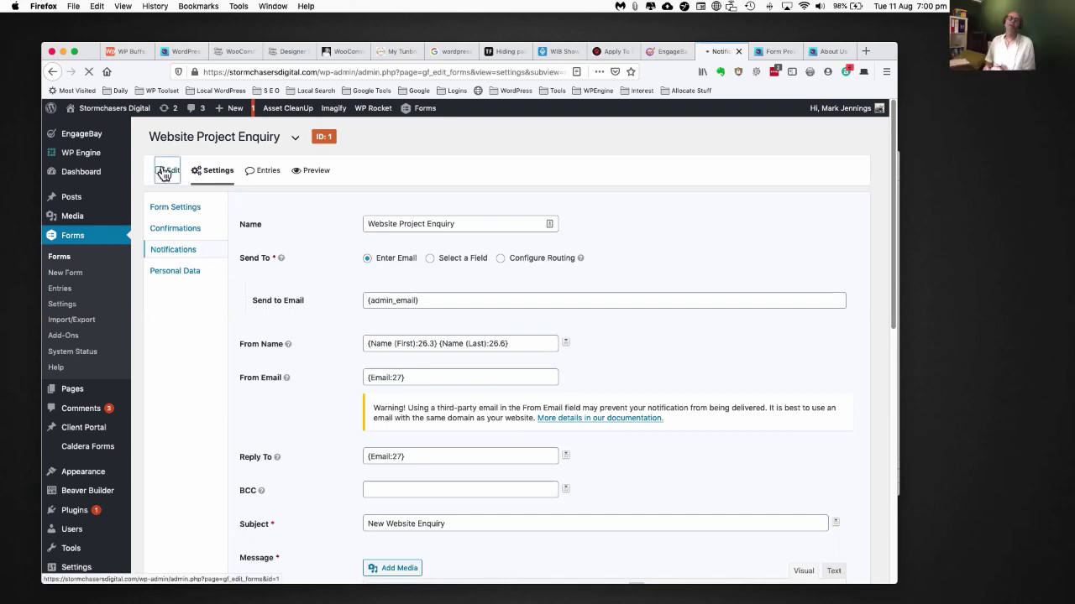